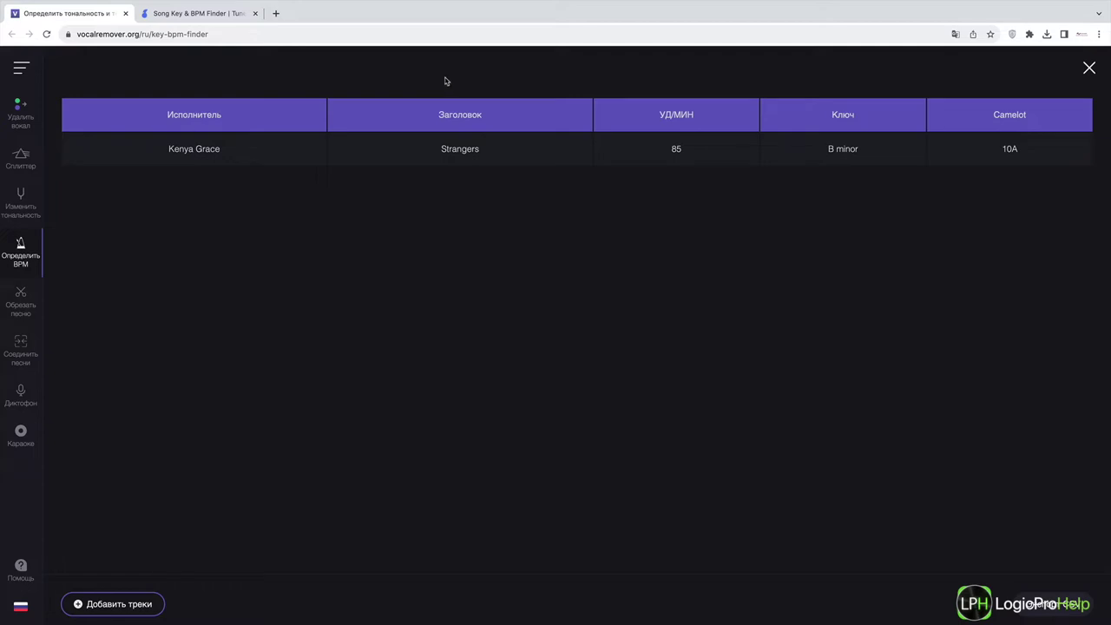
# Step: Check the musical key listed for the song Strangers in the key and BPM results table
pyautogui.moveTo(827, 148); pyautogui.dragTo(883, 155)
pyautogui.click(883, 154)
pyautogui.moveTo(829, 148)
pyautogui.mouseDown()
pyautogui.moveTo(863, 154)
pyautogui.moveTo(829, 149)
pyautogui.mouseUp()
pyautogui.click(839, 191)
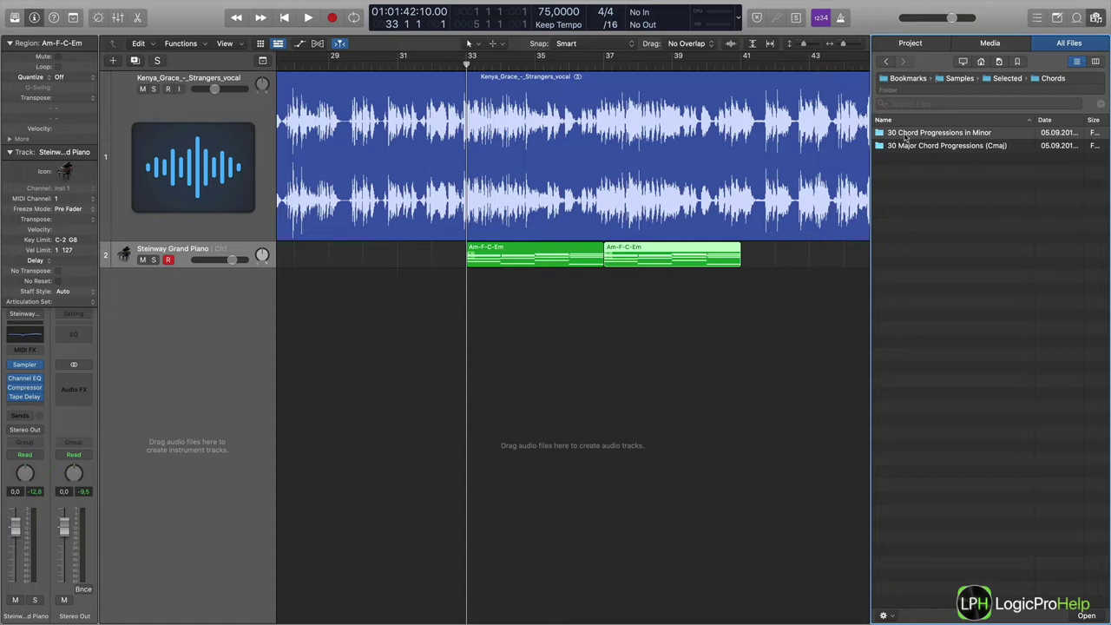
# Step: Enlarge the Steinway Grand Piano track and play the vocal with the Am-F-C-Em chords from bar 33
pyautogui.click(467, 67)
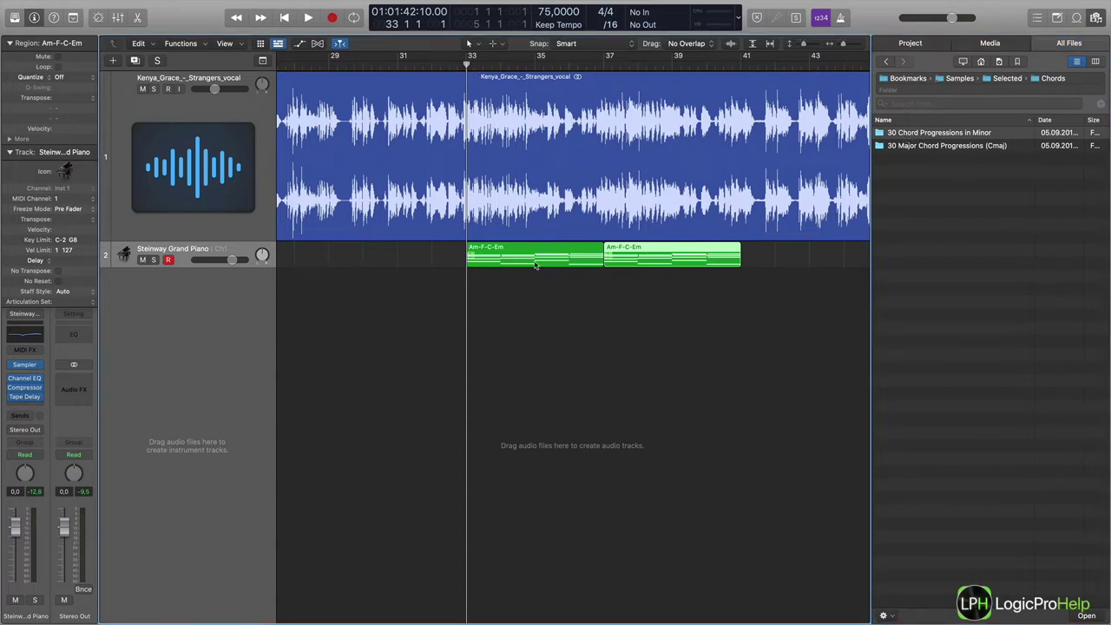
pyautogui.moveTo(188, 269); pyautogui.dragTo(186, 316)
pyautogui.press('space')
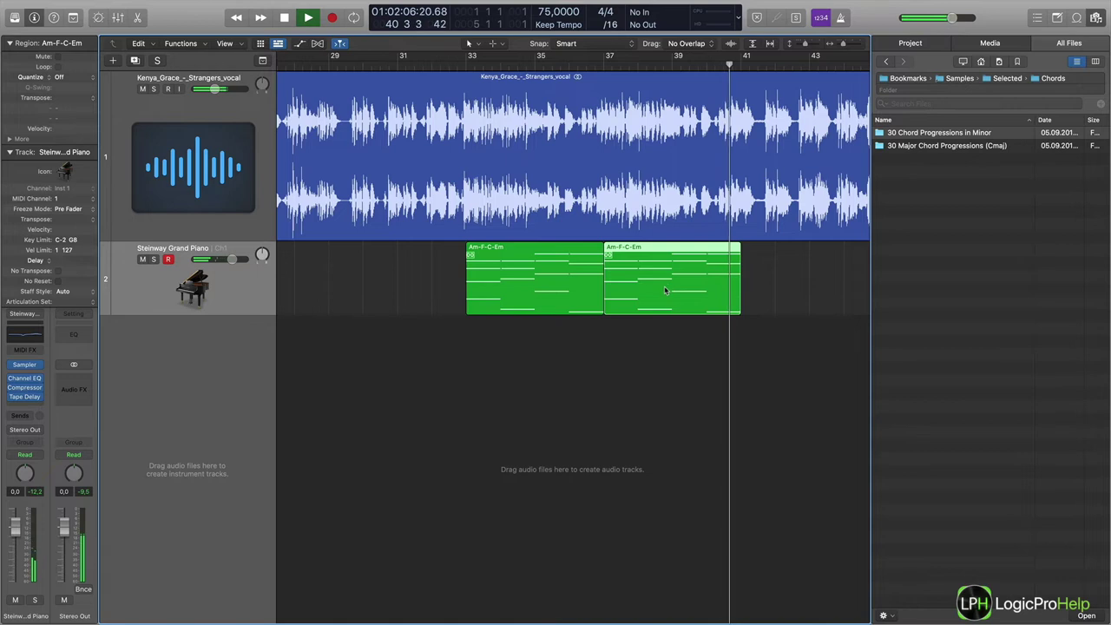
pyautogui.press('space')
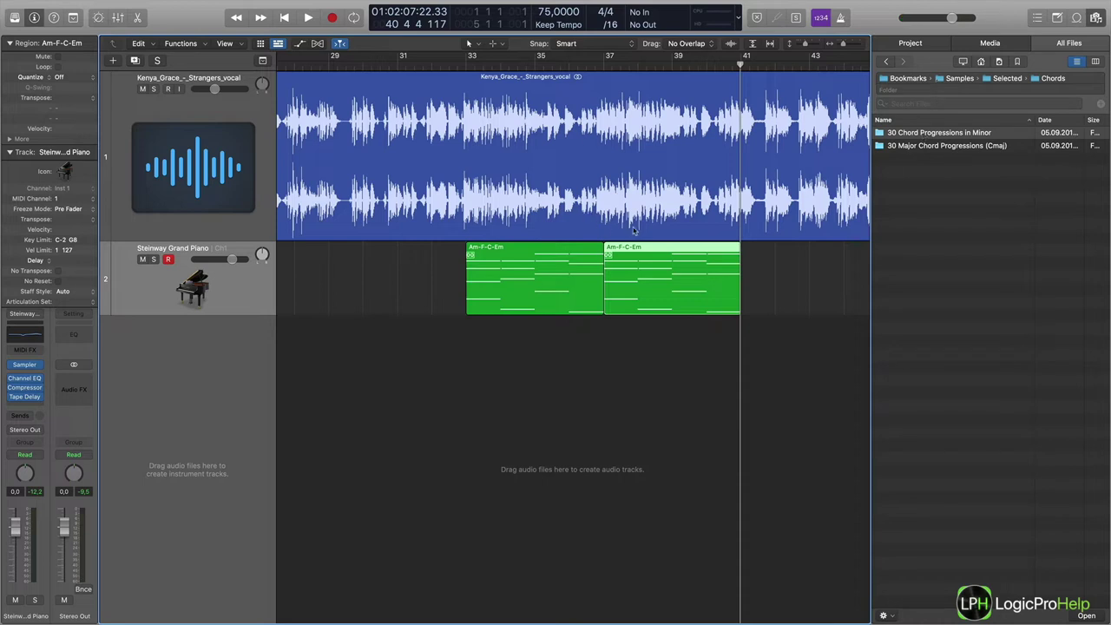
# Step: Import all the MIDI files from the 30 Chord Progressions in Minor folder below the piano track at bar 33, and again right behind them
pyautogui.doubleClick(925, 136)
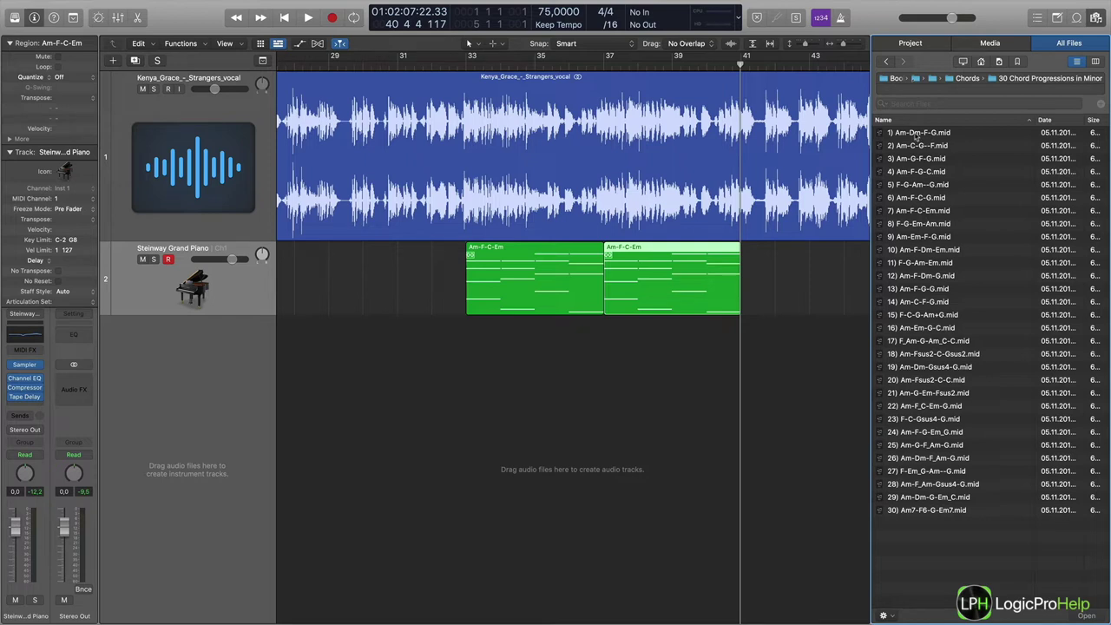
pyautogui.moveTo(916, 134); pyautogui.dragTo(458, 445)
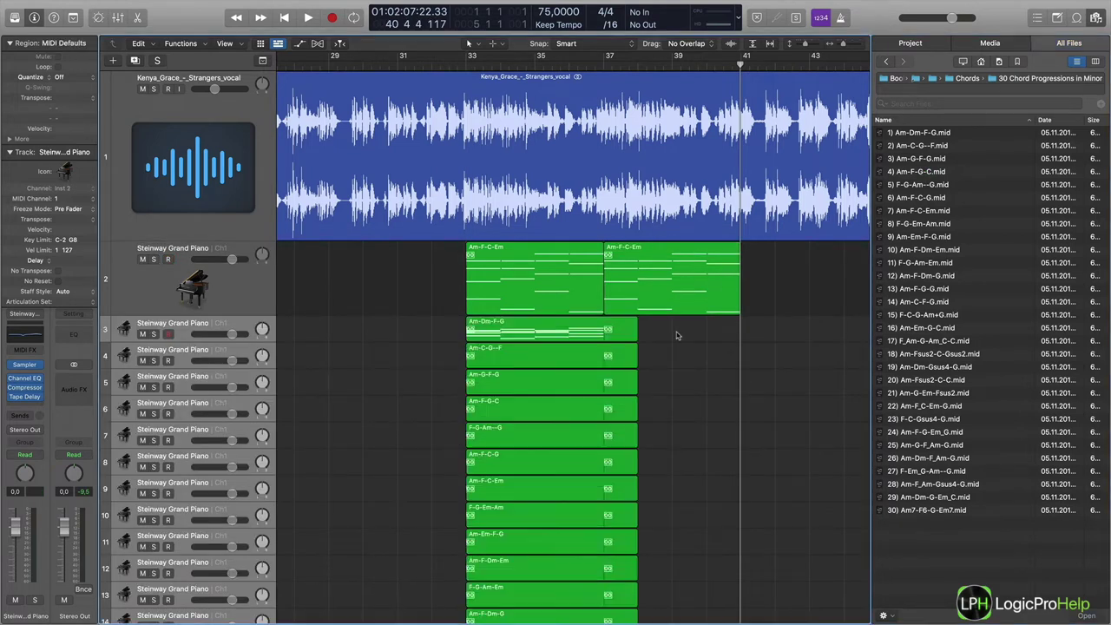
pyautogui.click(599, 337)
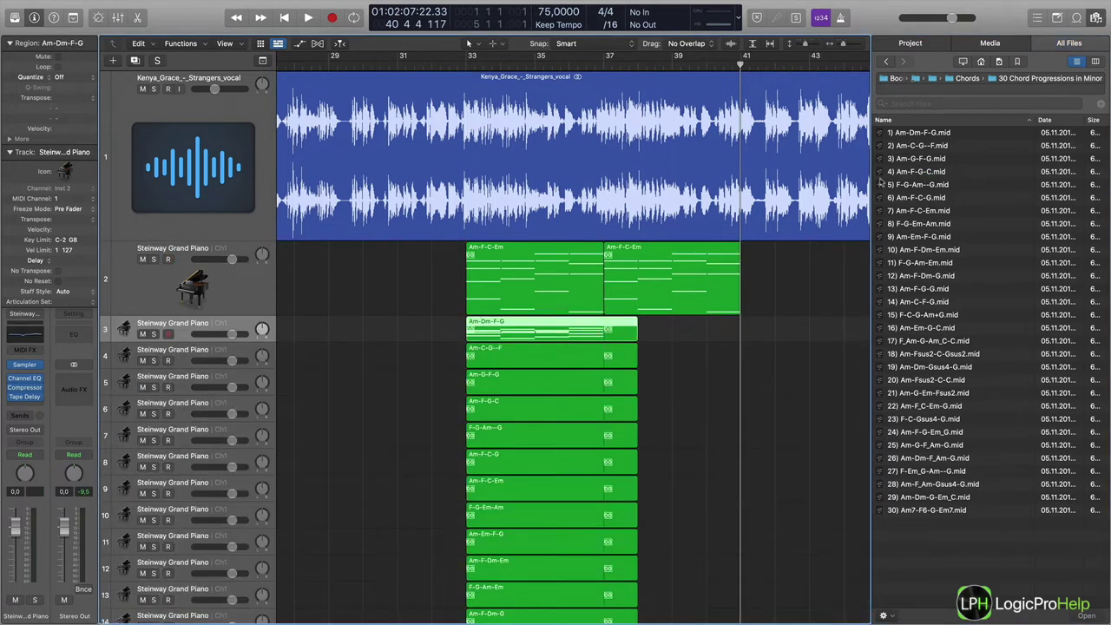
pyautogui.moveTo(918, 146); pyautogui.dragTo(655, 328)
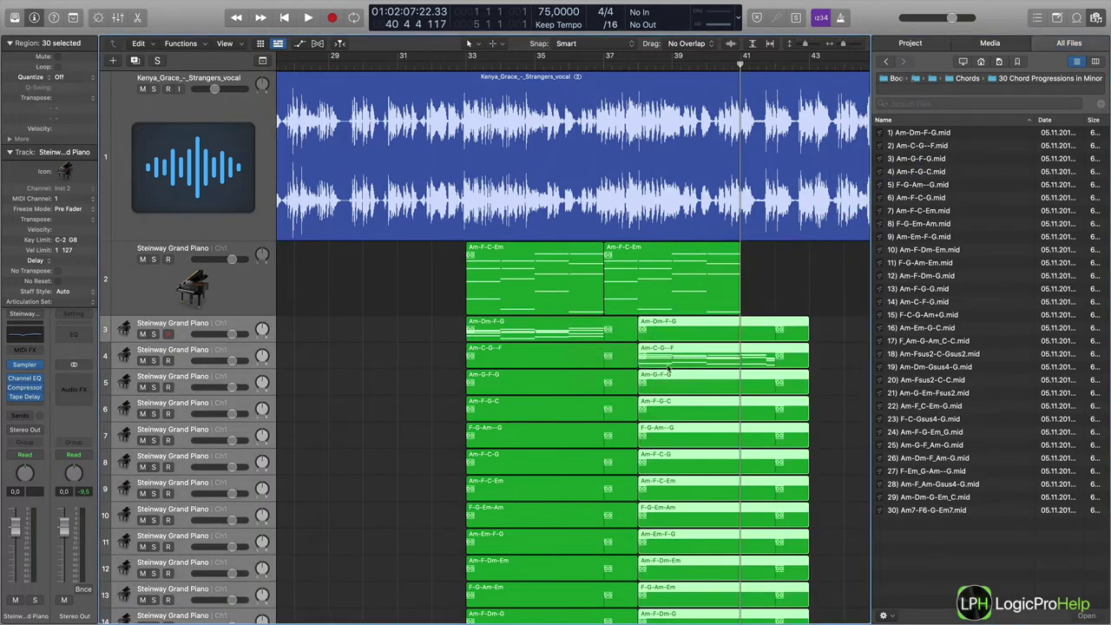
# Step: Move the first Am-Dm-F-G region onto track 2 in front of the Am-F-C-Em regions and delete the imported tracks 3 to 32
pyautogui.click(588, 338)
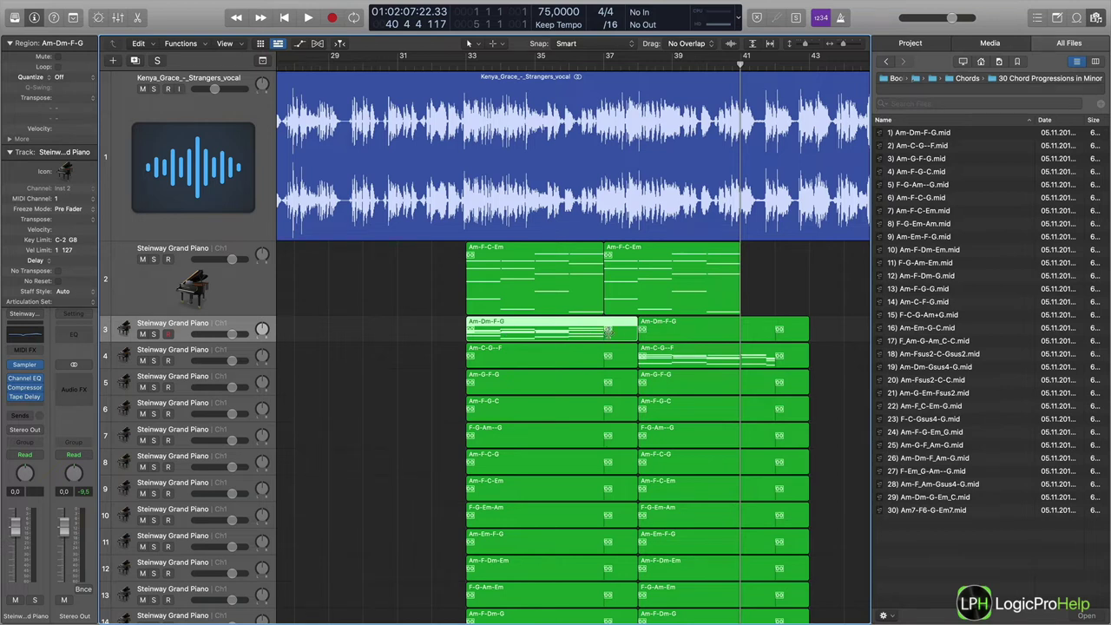
pyautogui.moveTo(531, 337); pyautogui.dragTo(347, 284)
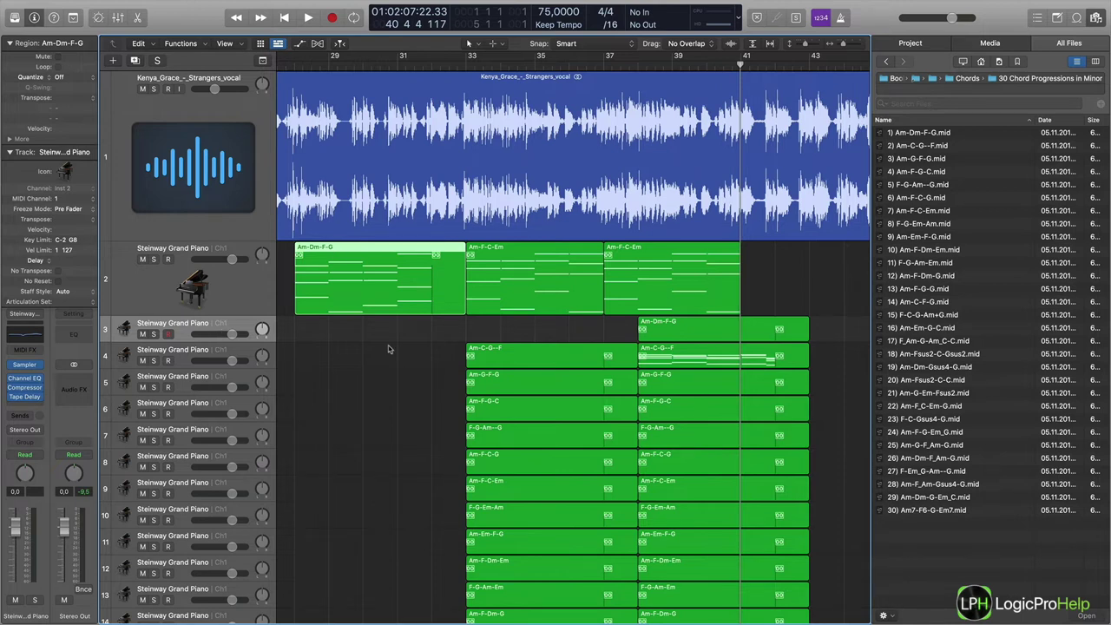
pyautogui.scroll(-10, 299, 277)
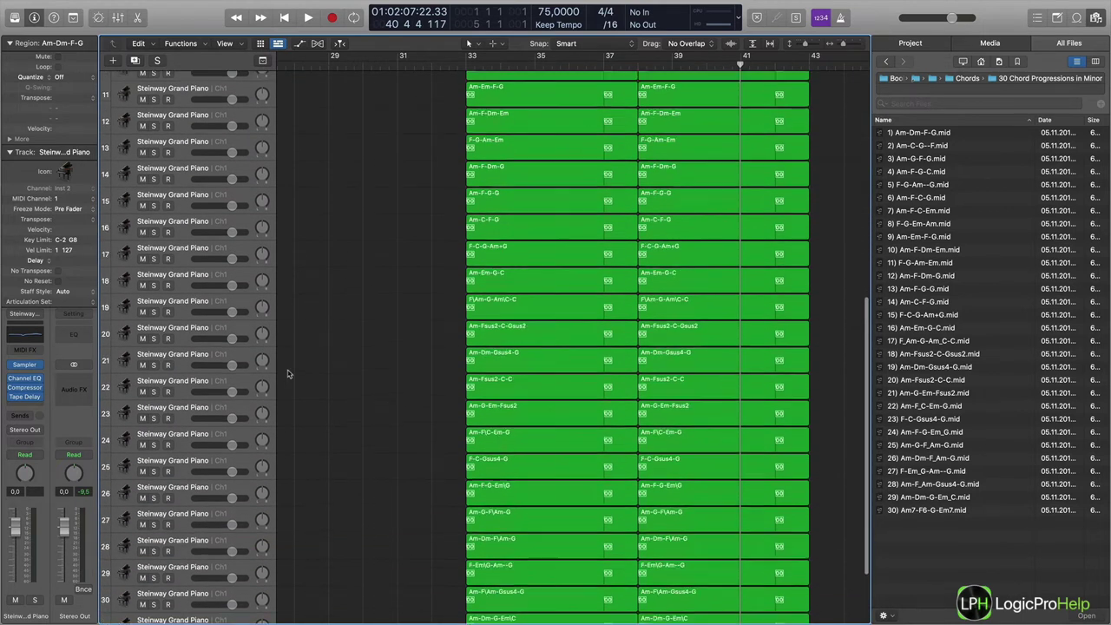
pyautogui.click(224, 562)
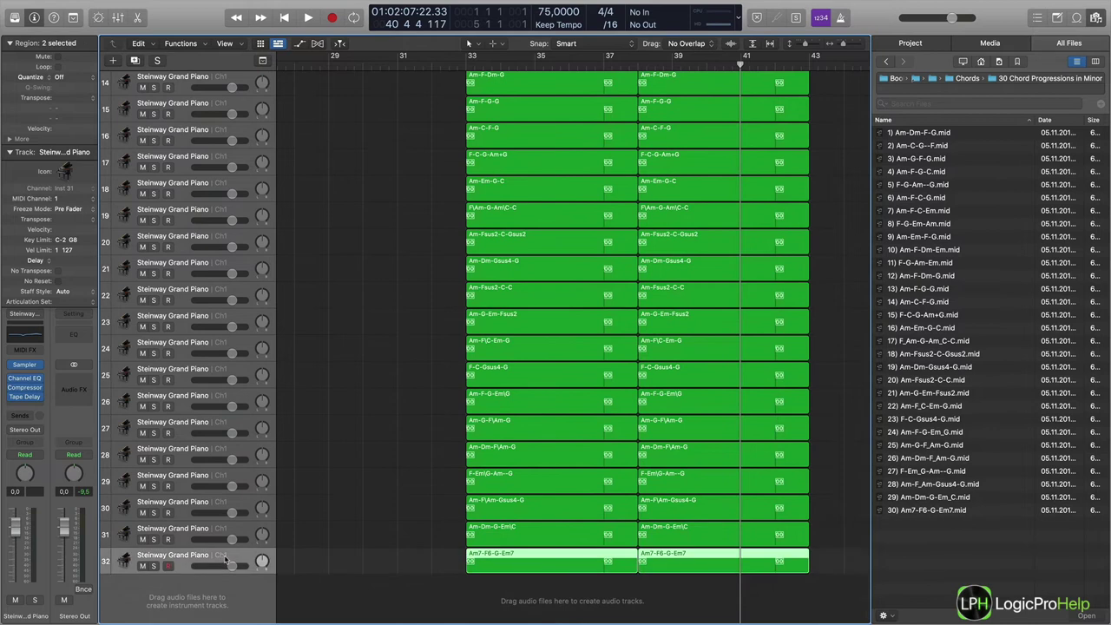
pyautogui.click(282, 532)
pyautogui.scroll(10, 282, 347)
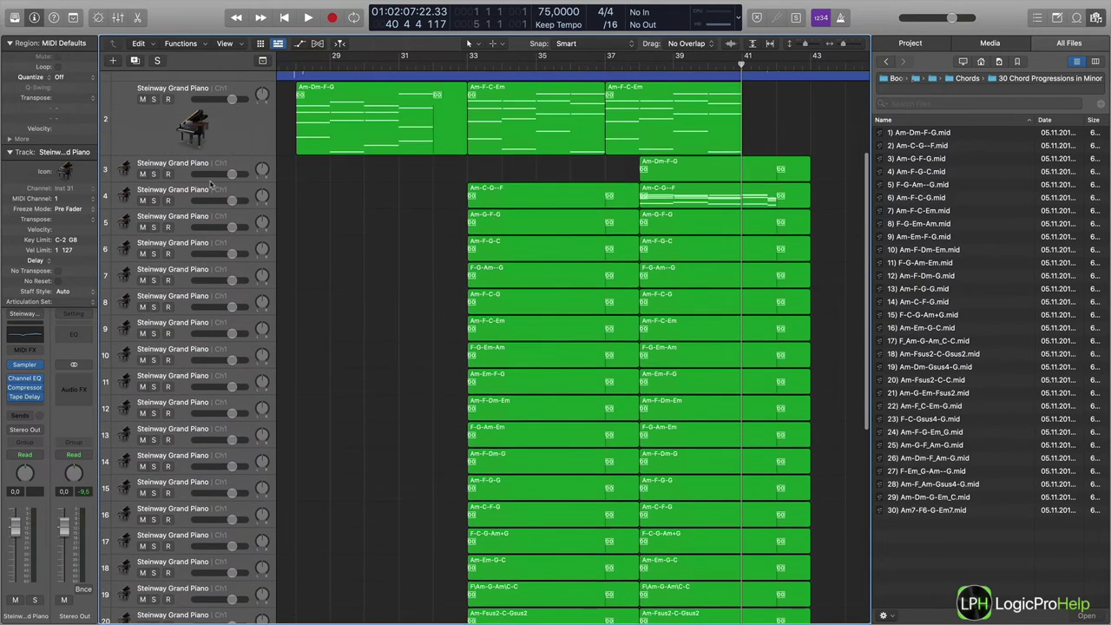
pyautogui.click(208, 173)
pyautogui.scroll(-10, 208, 347)
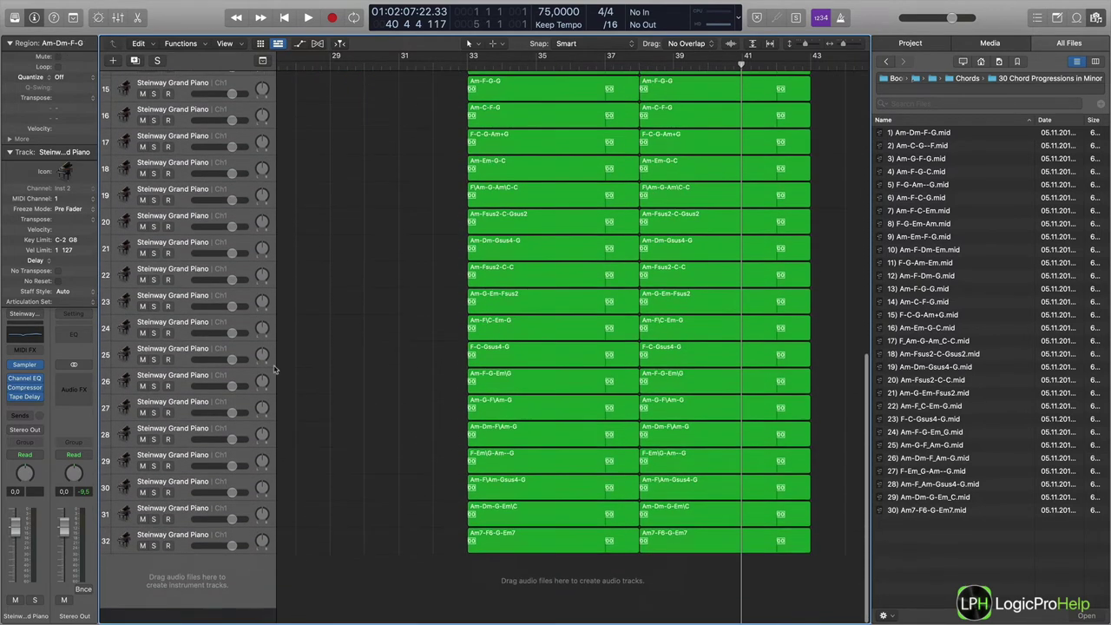
pyautogui.scroll(10, 252, 538)
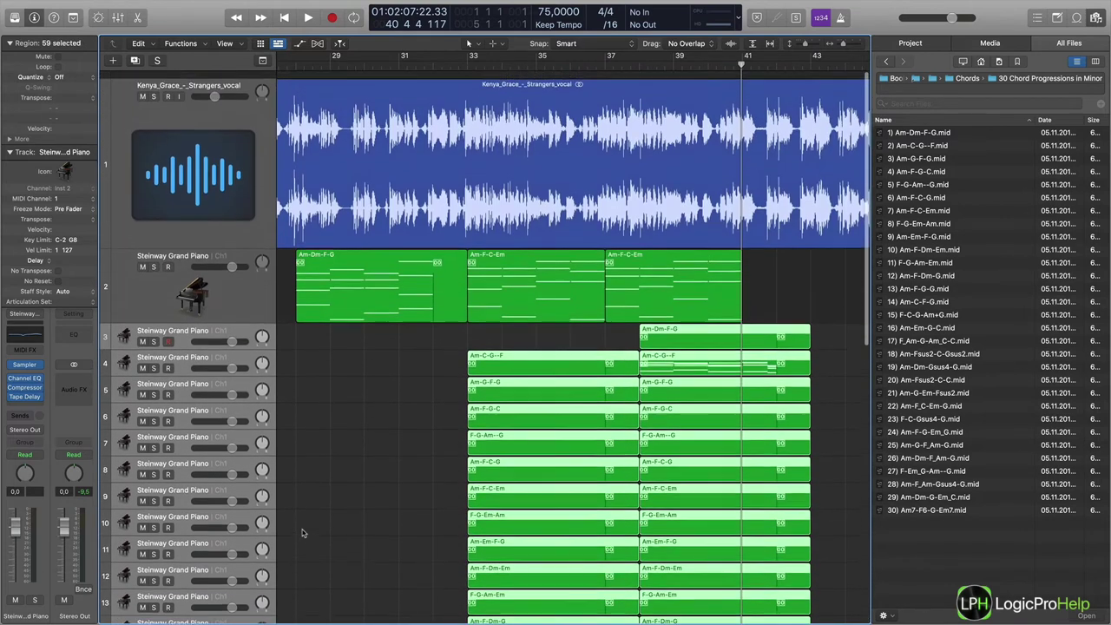
pyautogui.click(303, 532)
pyautogui.press('super+shift+BackSpace')
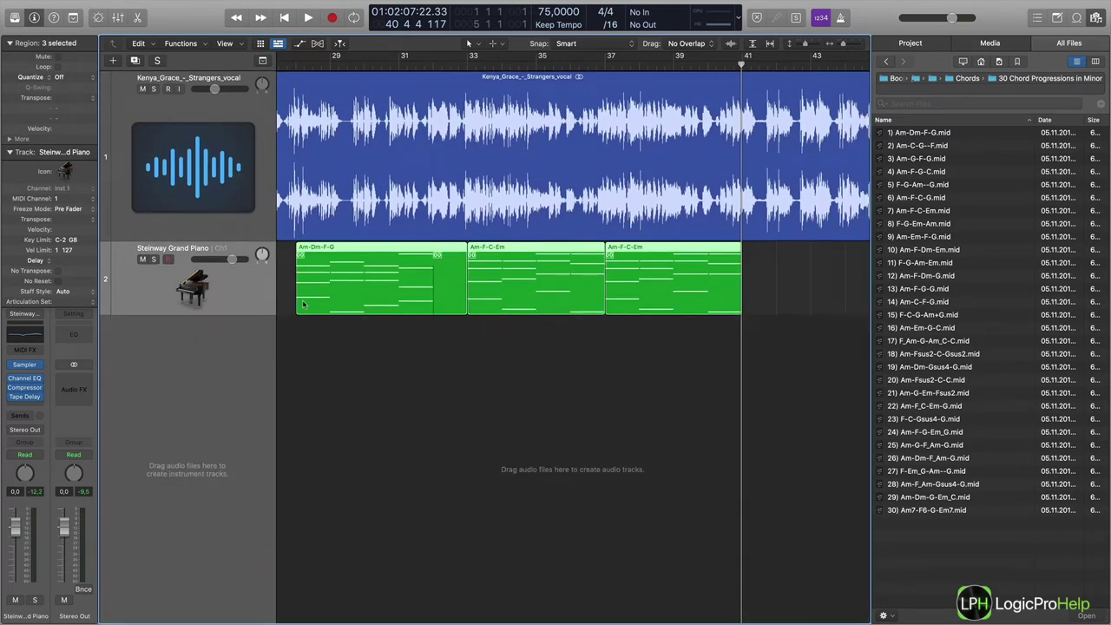
# Step: Replace the second Am-F-C-Em region on the piano track with the Am-Dm-F-G region, starting at bar 37
pyautogui.click(411, 373)
pyautogui.click(365, 260)
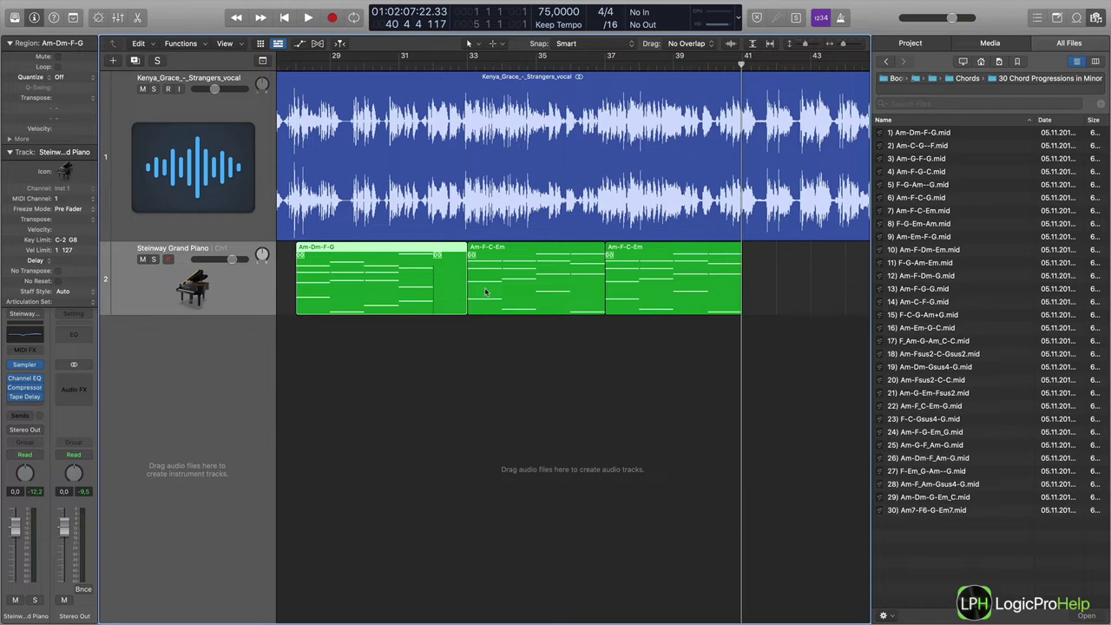
pyautogui.click(608, 291)
pyautogui.press('BackSpace')
pyautogui.moveTo(347, 290); pyautogui.dragTo(648, 276)
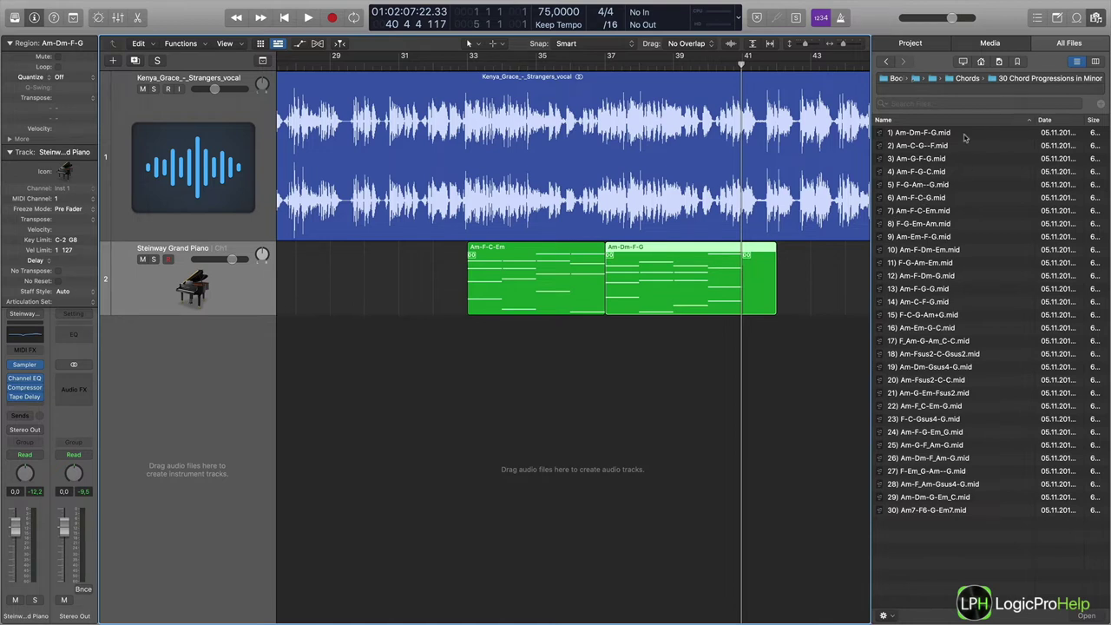
# Step: View the contents of the Chords folder and return to the 30 Chord Progressions in Minor folder
pyautogui.click(1003, 84)
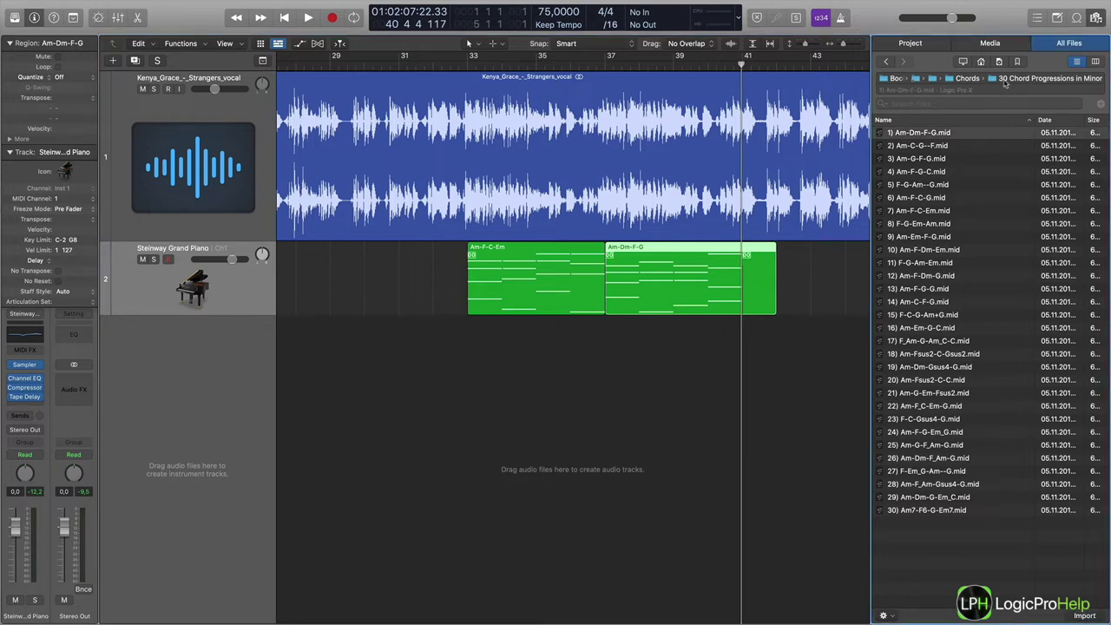
pyautogui.click(976, 79)
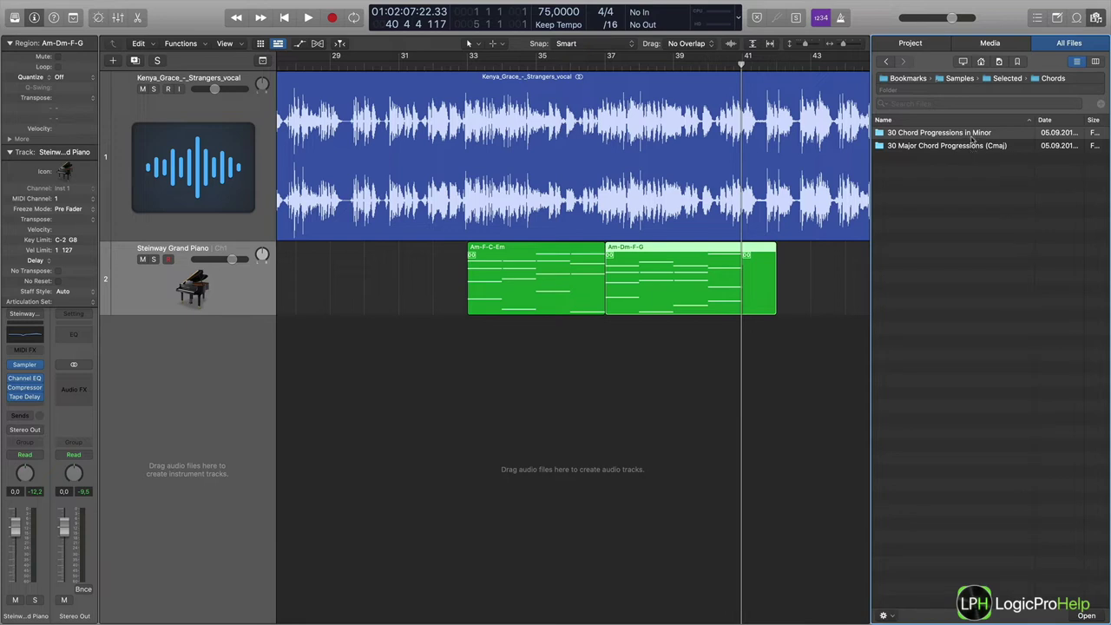
pyautogui.doubleClick(973, 135)
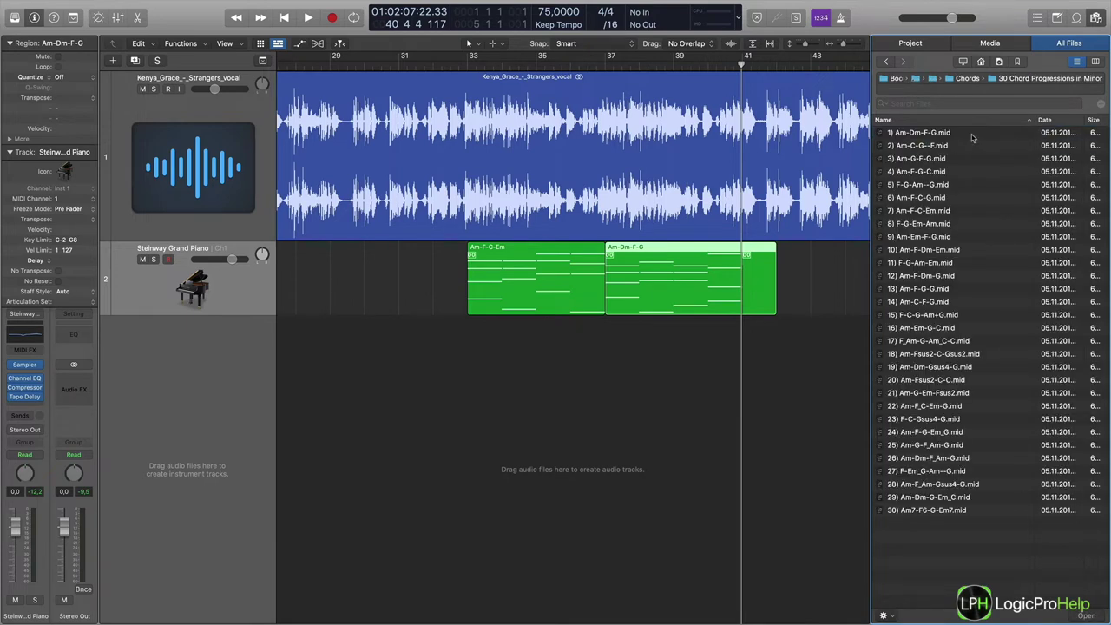
# Step: Open the Am-Dm-F-G region in the Piano Roll, hide the file browser and enlarge the editor
pyautogui.click(631, 251)
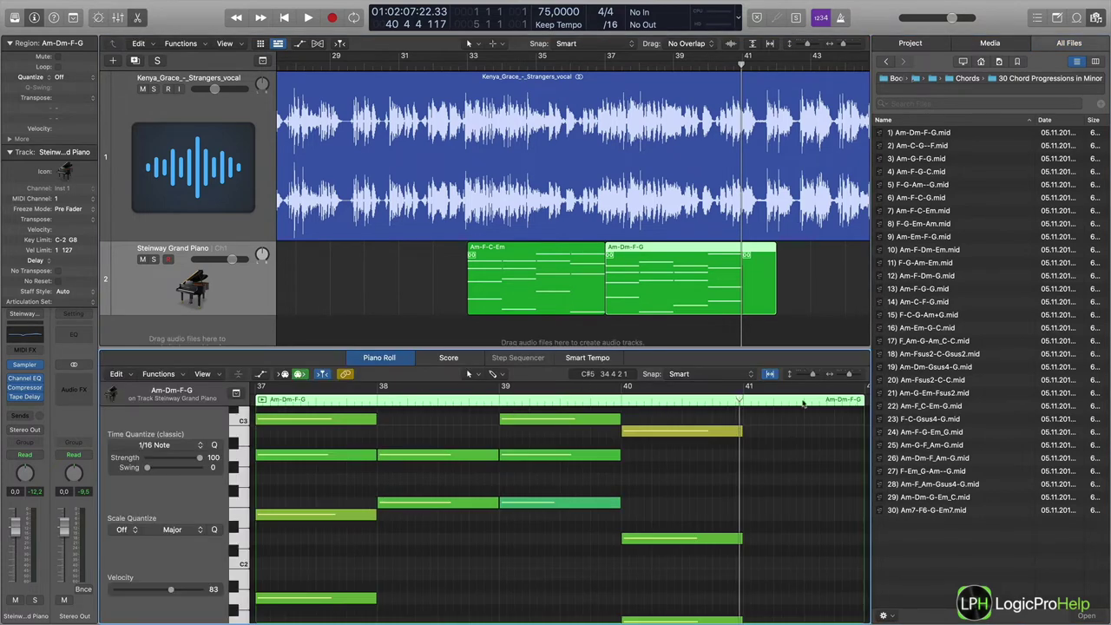
pyautogui.press('f')
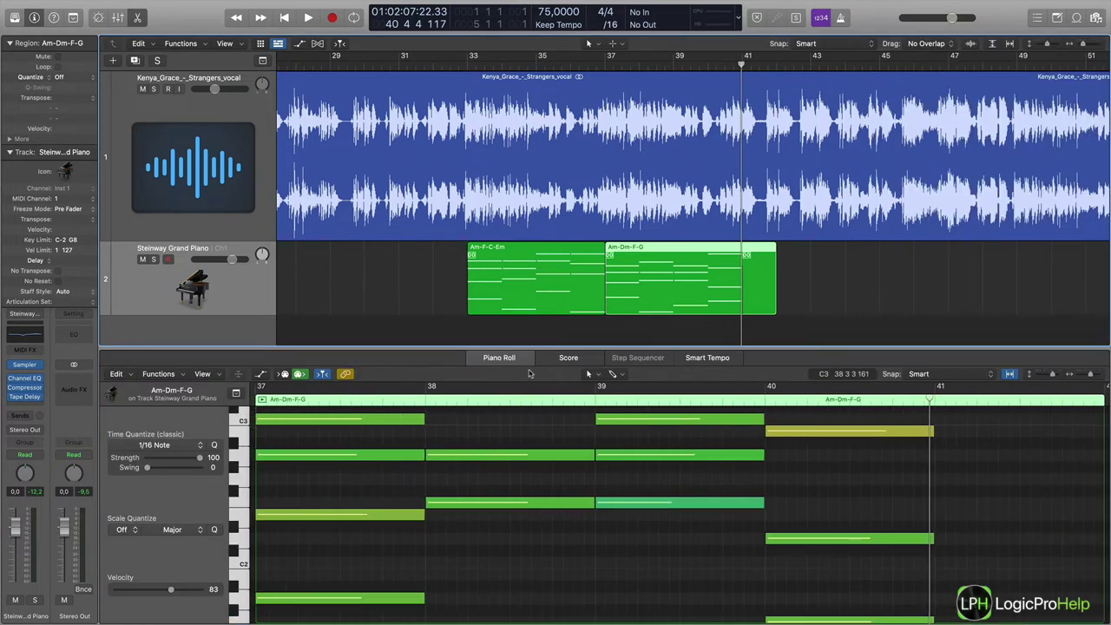
pyautogui.moveTo(528, 347); pyautogui.dragTo(528, 299)
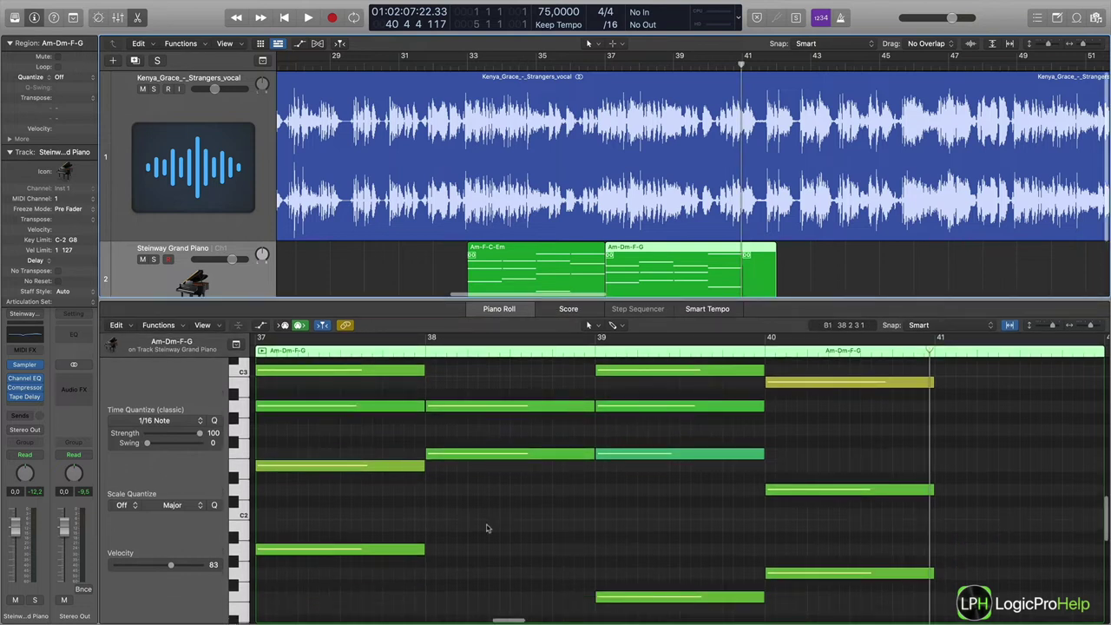
pyautogui.scroll(-4, 486, 528)
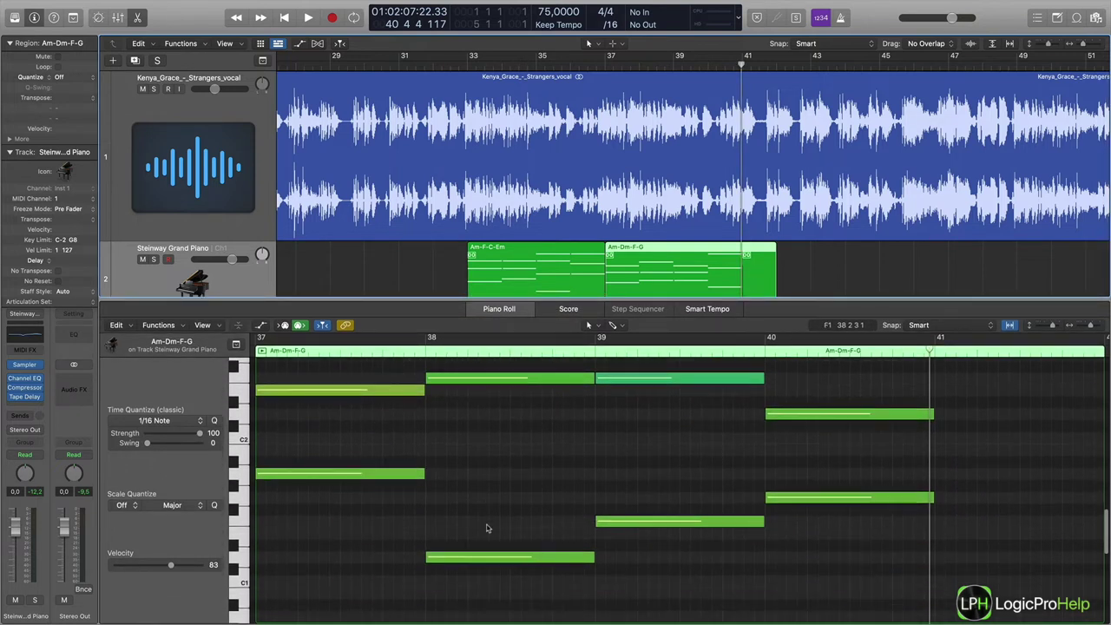
# Step: Select all notes of the Am-Dm-F-G region in the Piano Roll and move them up two semitones
pyautogui.press('Up')
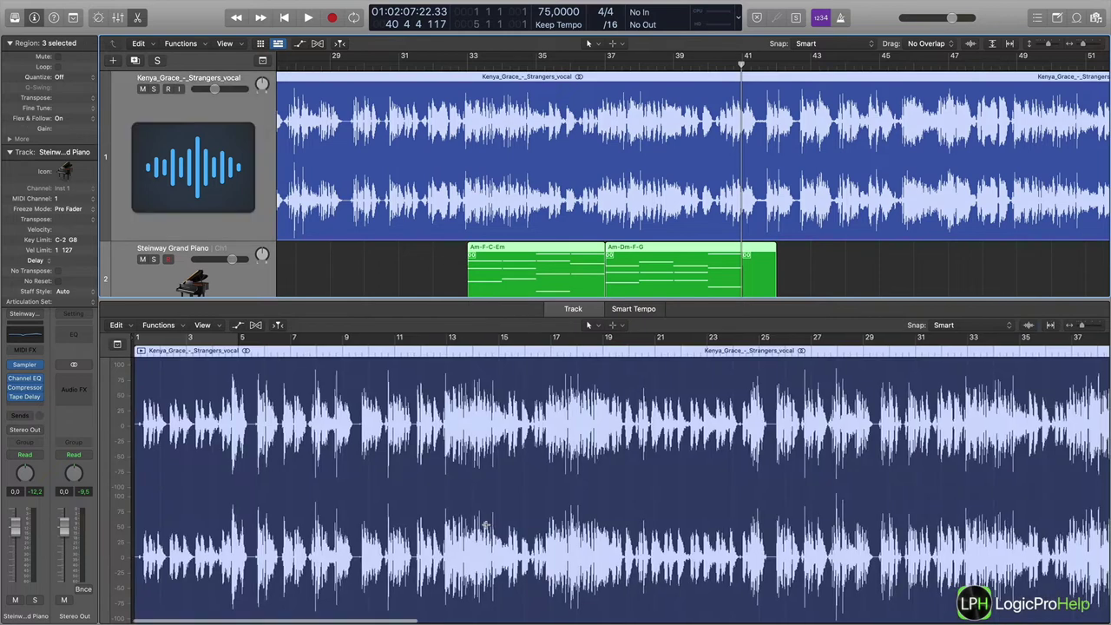
pyautogui.press('Down')
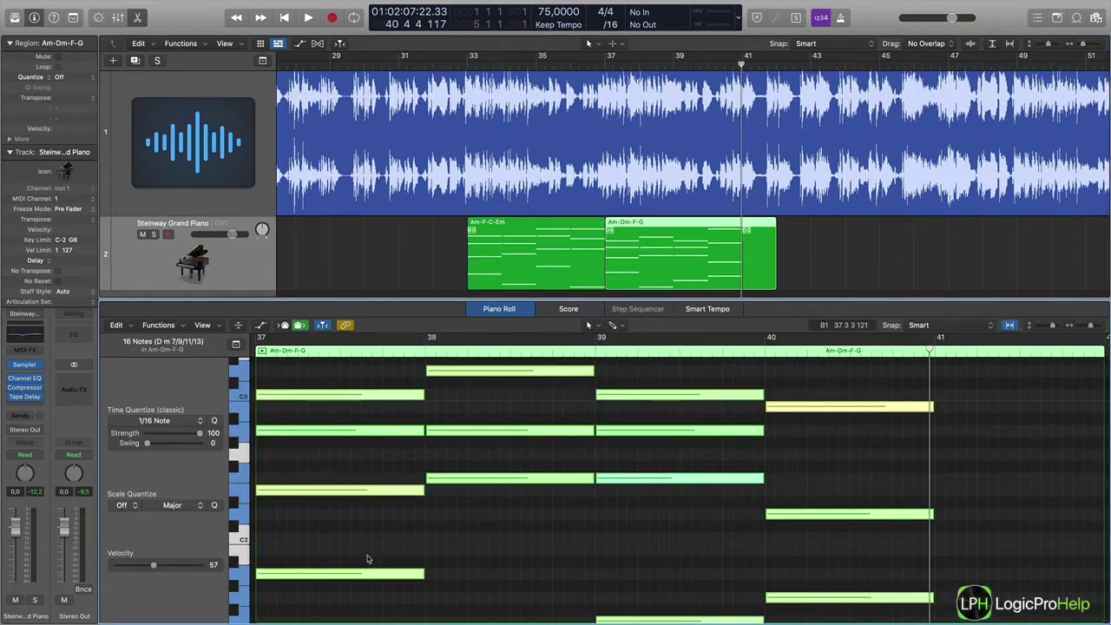
pyautogui.scroll(-2, 313, 564)
pyautogui.moveTo(285, 545)
pyautogui.moveTo(285, 544); pyautogui.dragTo(338, 525)
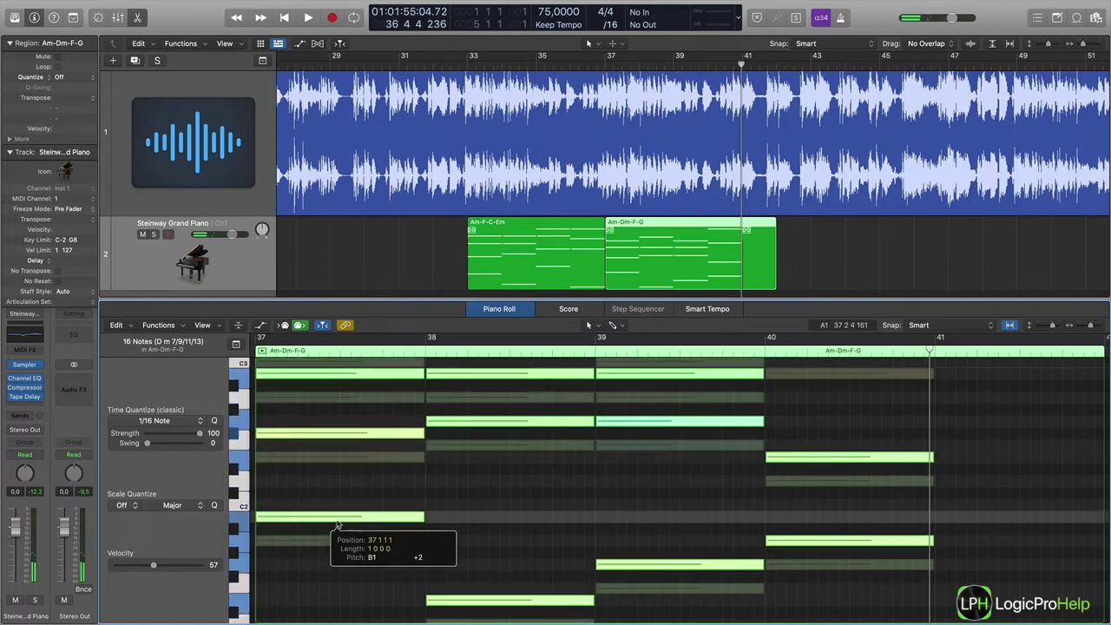
pyautogui.moveTo(338, 525); pyautogui.dragTo(338, 526)
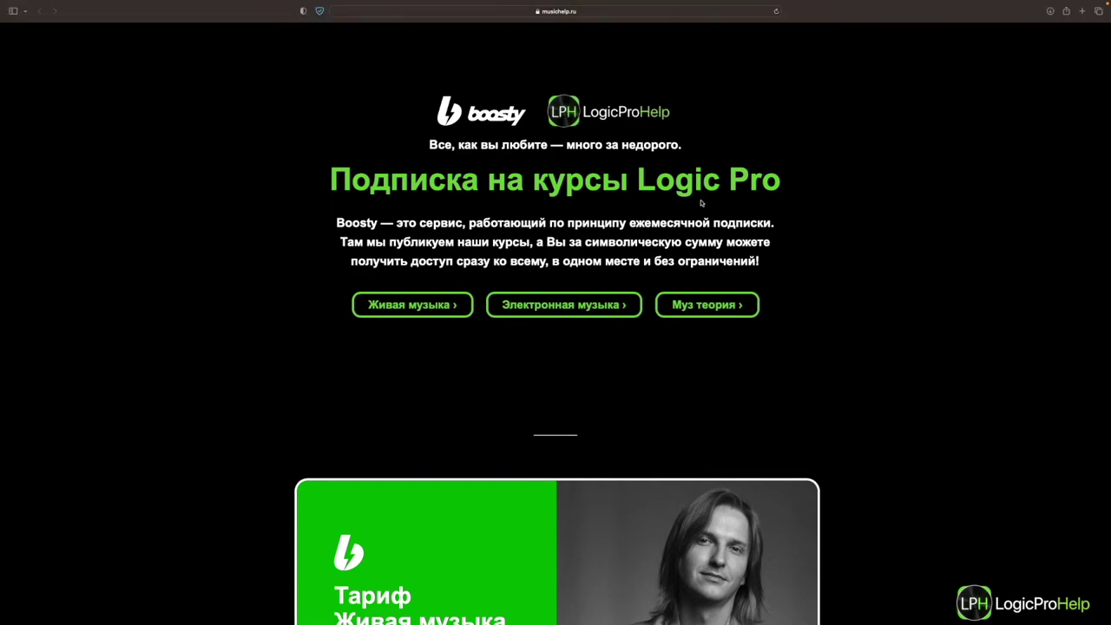
# Step: Look through the Logic Pro course subscription page, including the Живая музыка plan and its course list
pyautogui.scroll(-1, 701, 203)
pyautogui.scroll(-5, 922, 225)
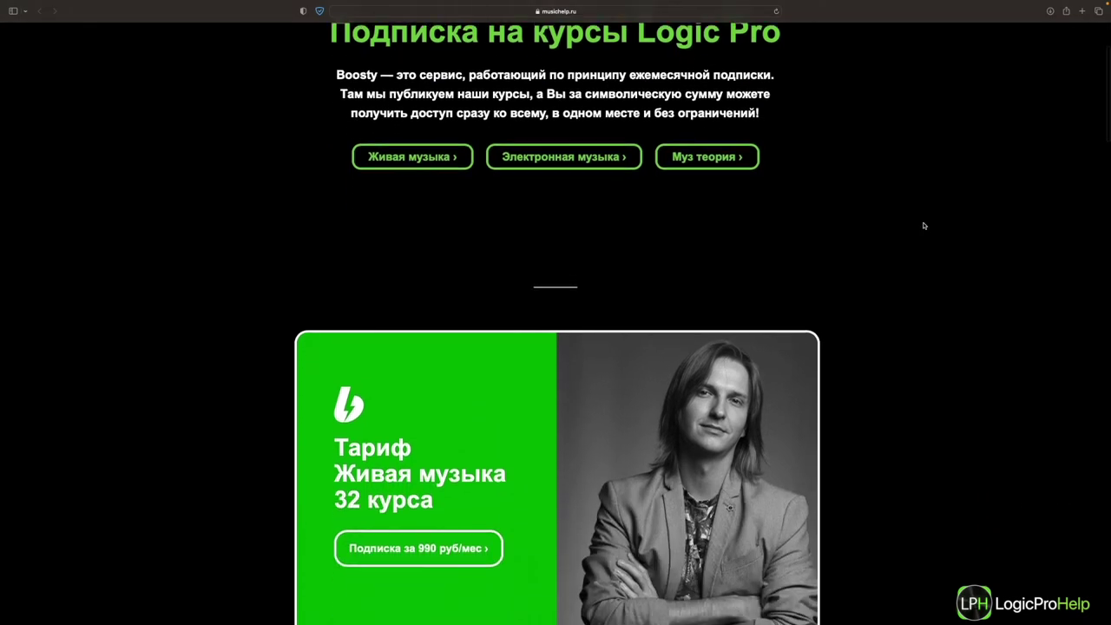
pyautogui.scroll(-4, 923, 226)
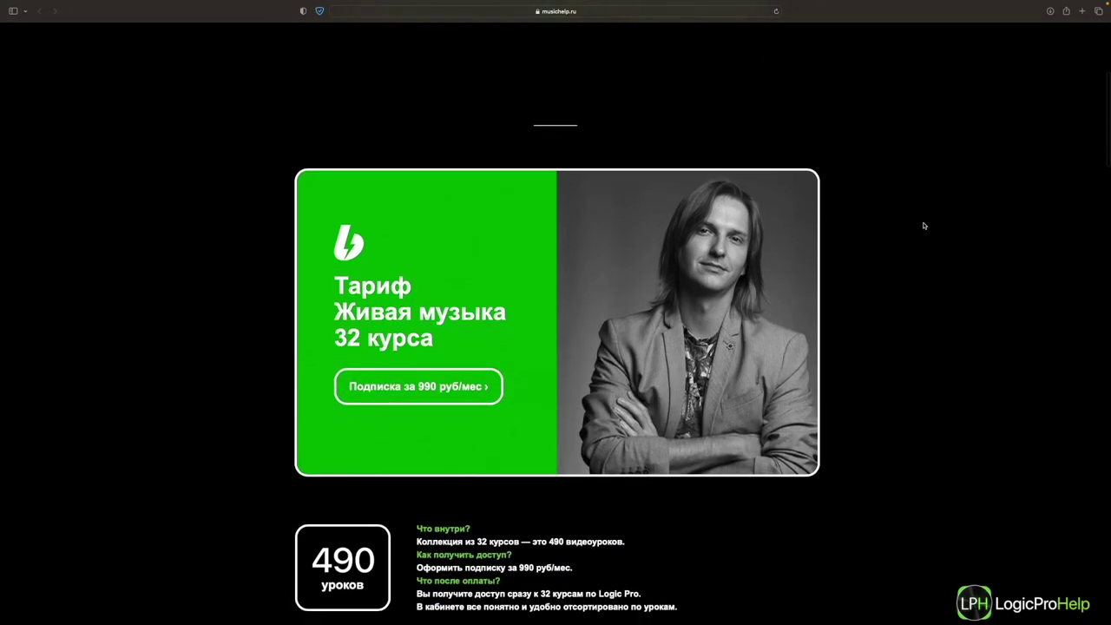
pyautogui.scroll(-5, 923, 226)
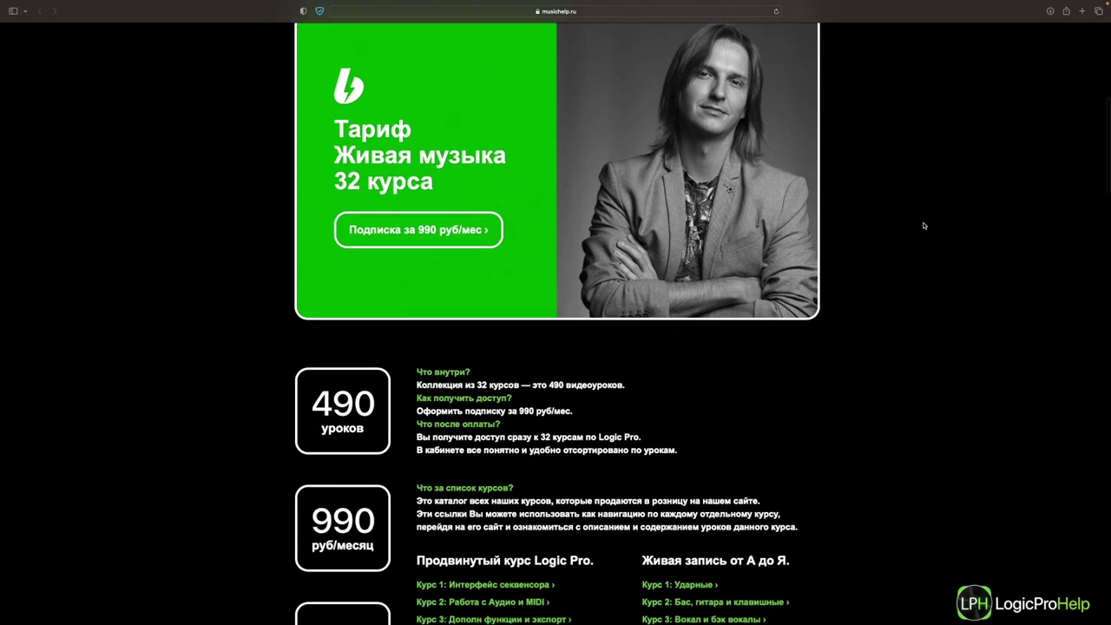
pyautogui.scroll(-5, 924, 226)
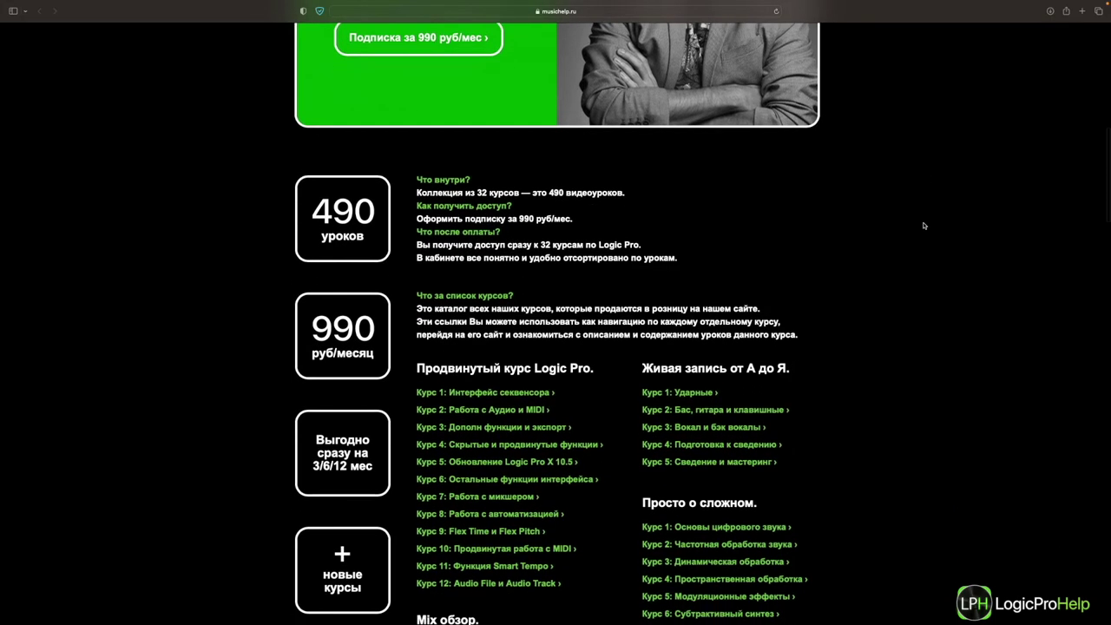
pyautogui.scroll(-3, 923, 225)
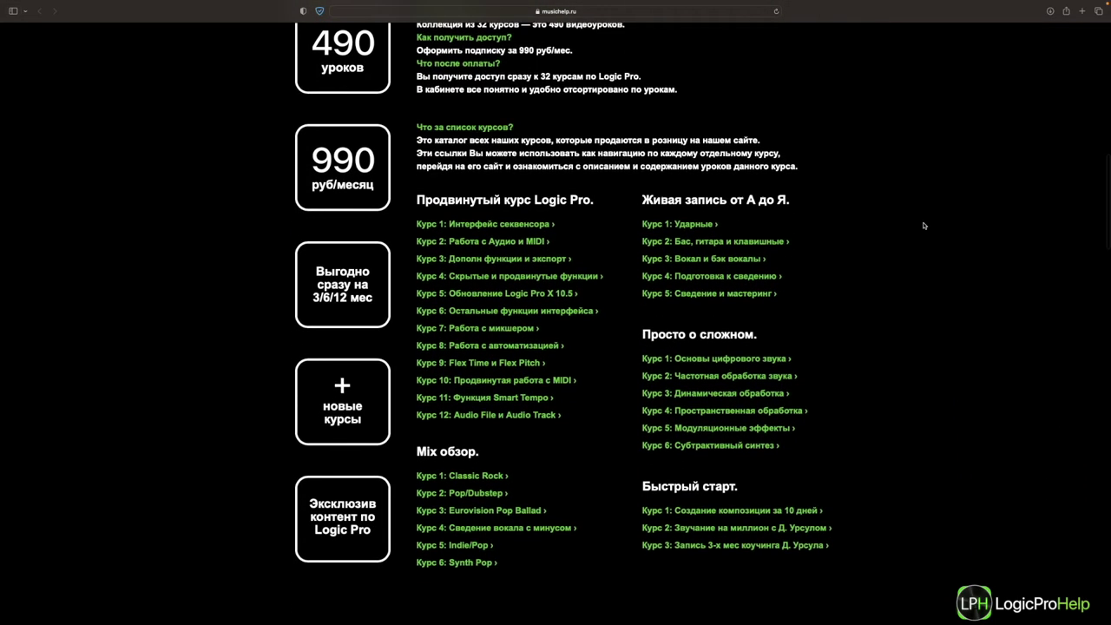
pyautogui.scroll(-2, 924, 226)
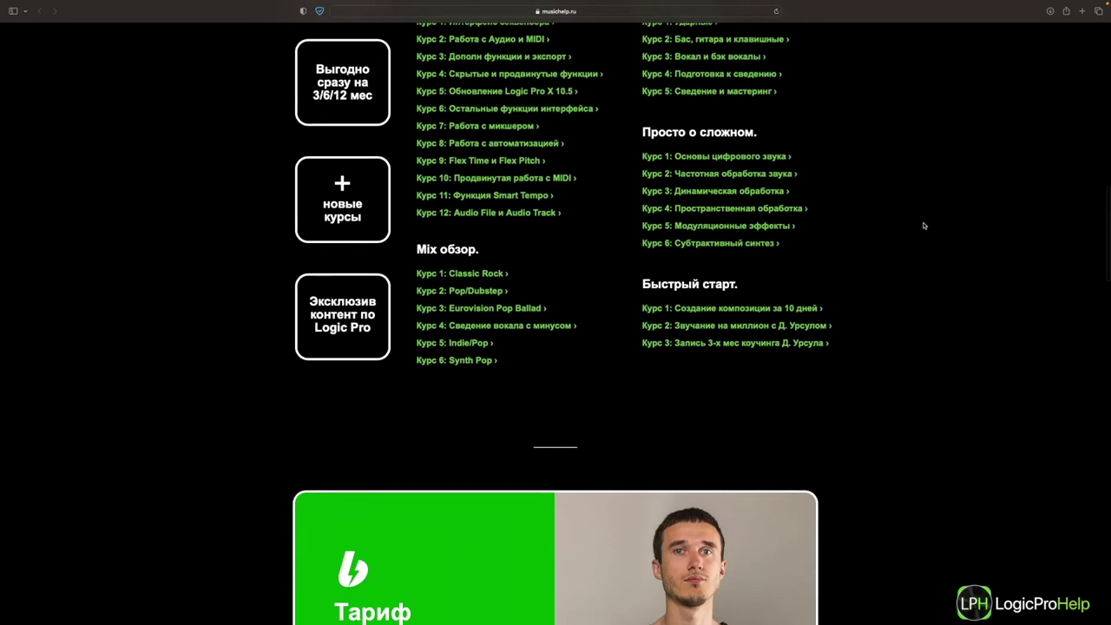
# Step: Look through the Электро музыка and Муз теория plans with their course lists and return to the page's beginning
pyautogui.scroll(-8, 923, 226)
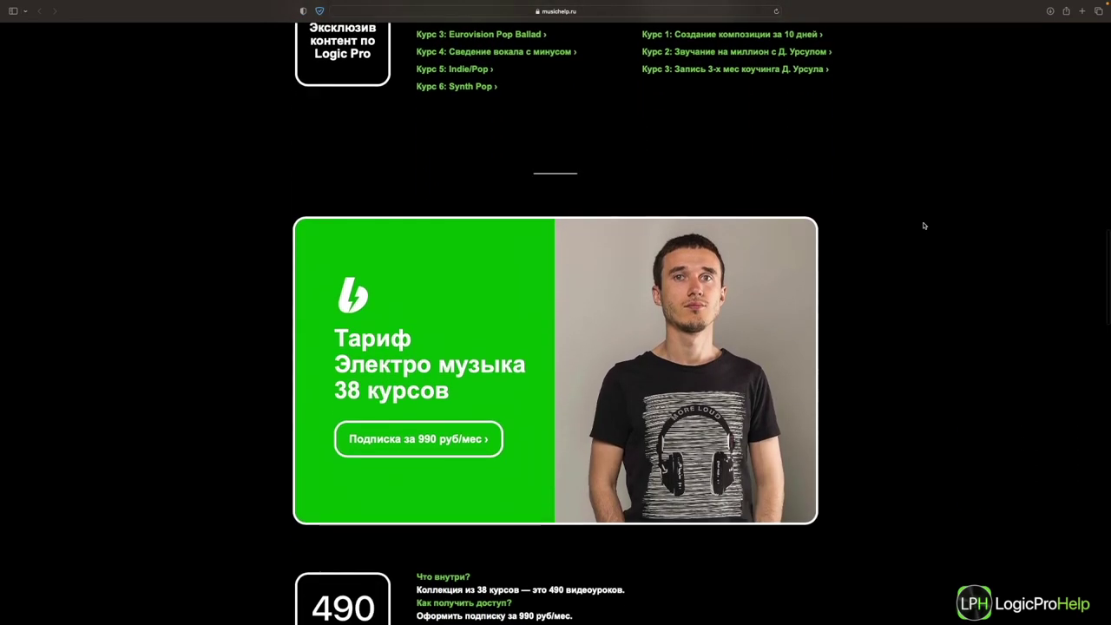
pyautogui.scroll(-7, 924, 226)
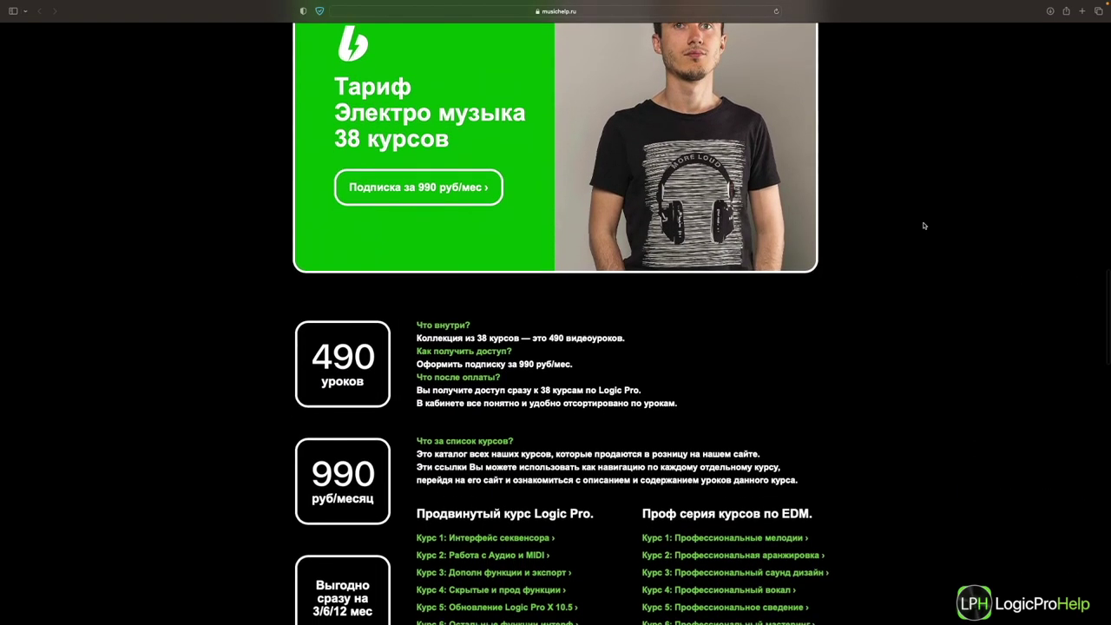
pyautogui.scroll(-7, 878, 255)
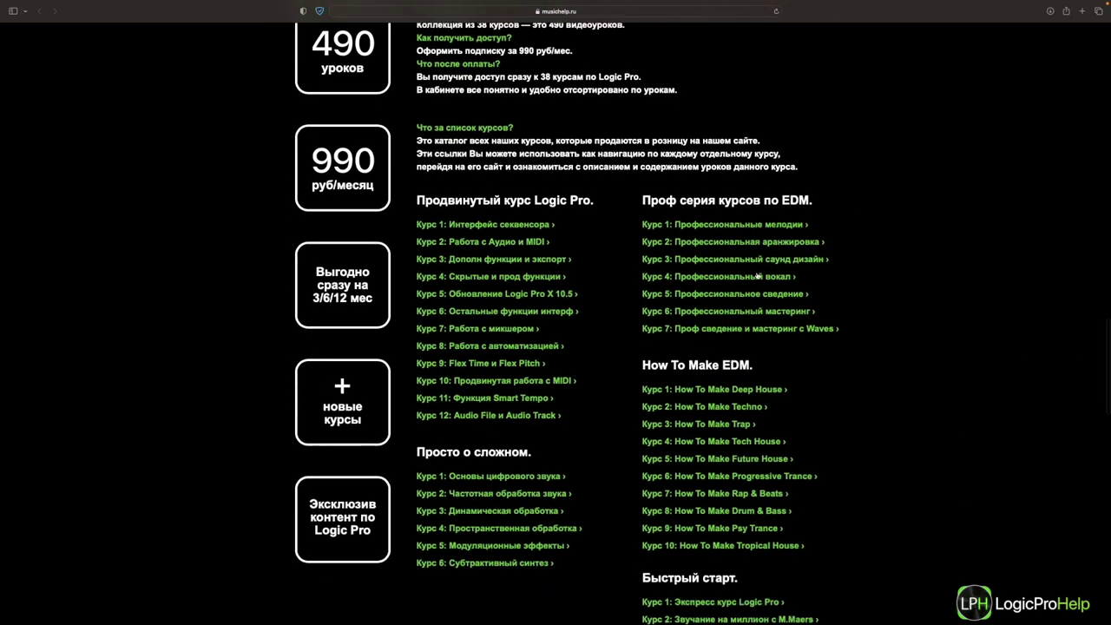
pyautogui.scroll(-10, 707, 311)
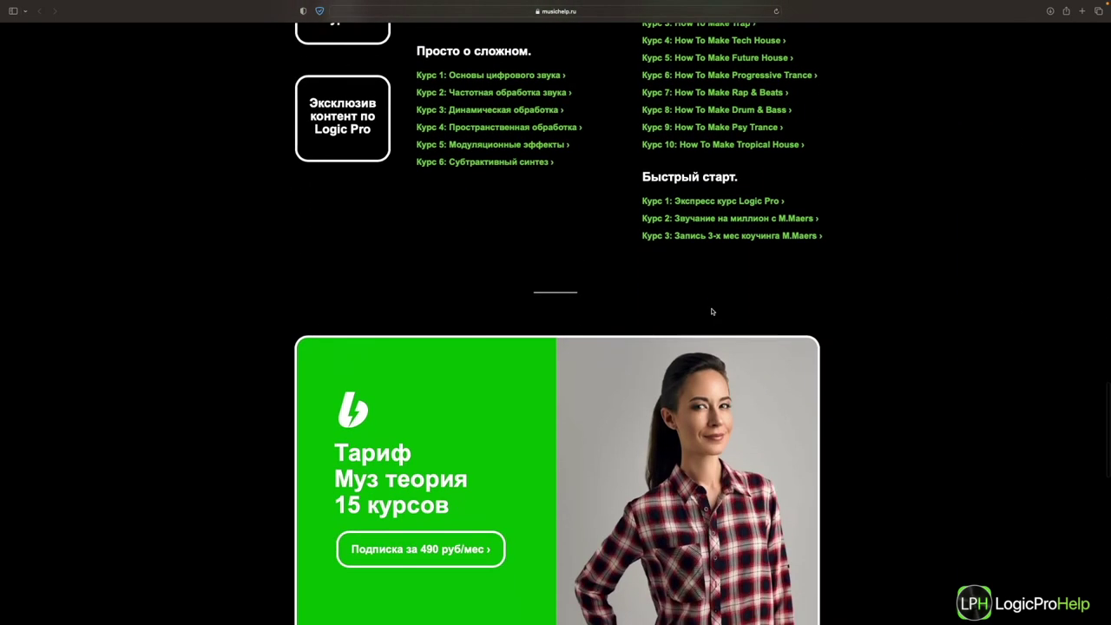
pyautogui.scroll(-9, 725, 306)
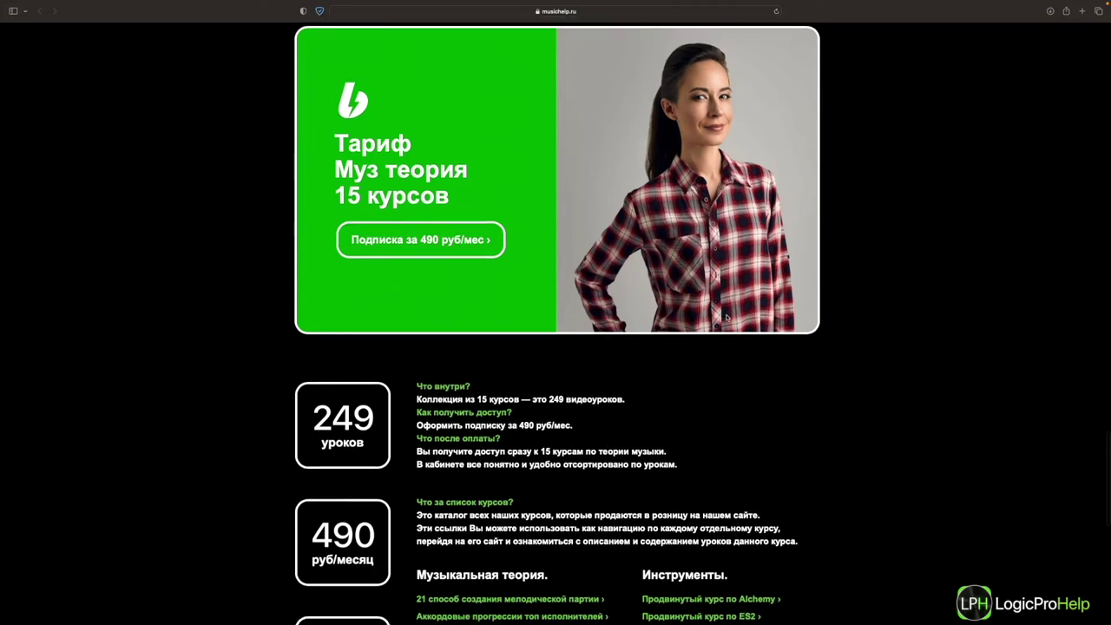
pyautogui.scroll(-6, 727, 318)
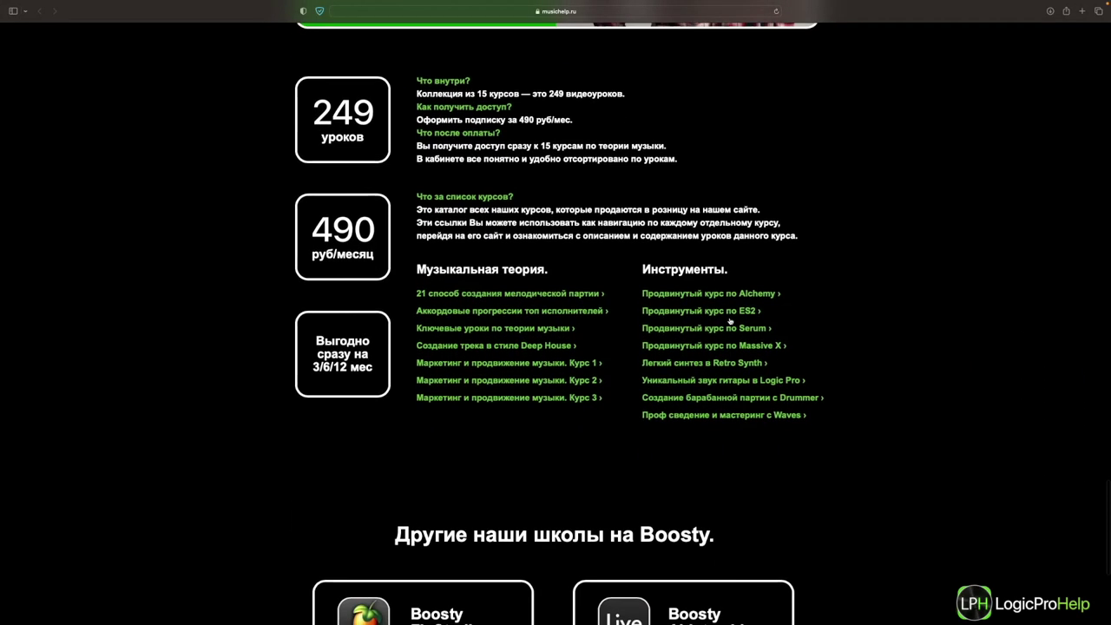
pyautogui.scroll(20, 730, 322)
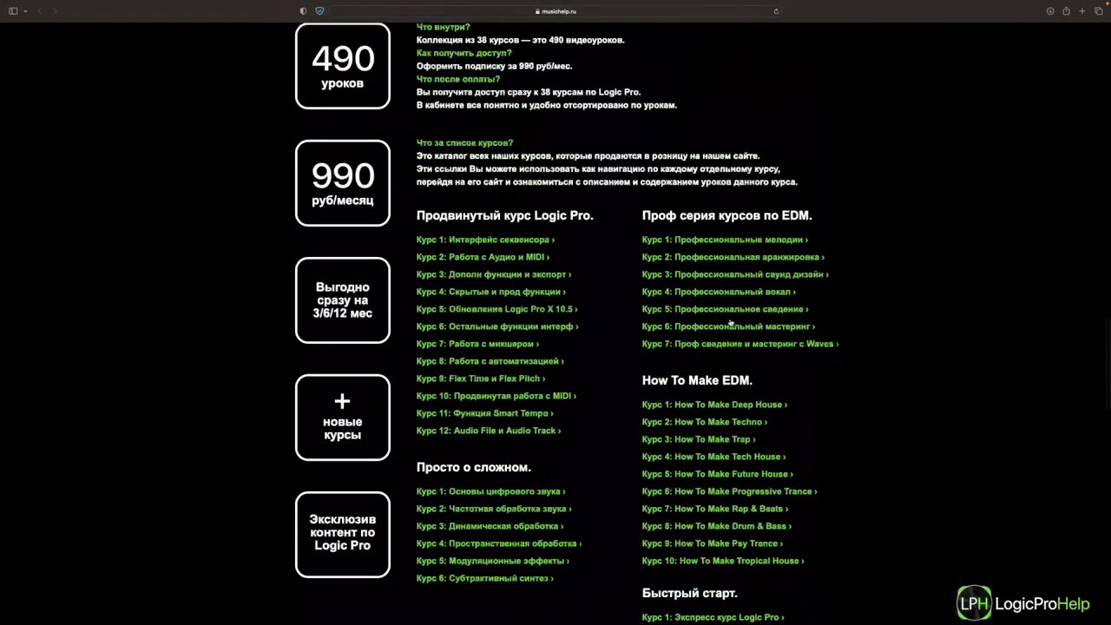
pyautogui.scroll(-9, 729, 322)
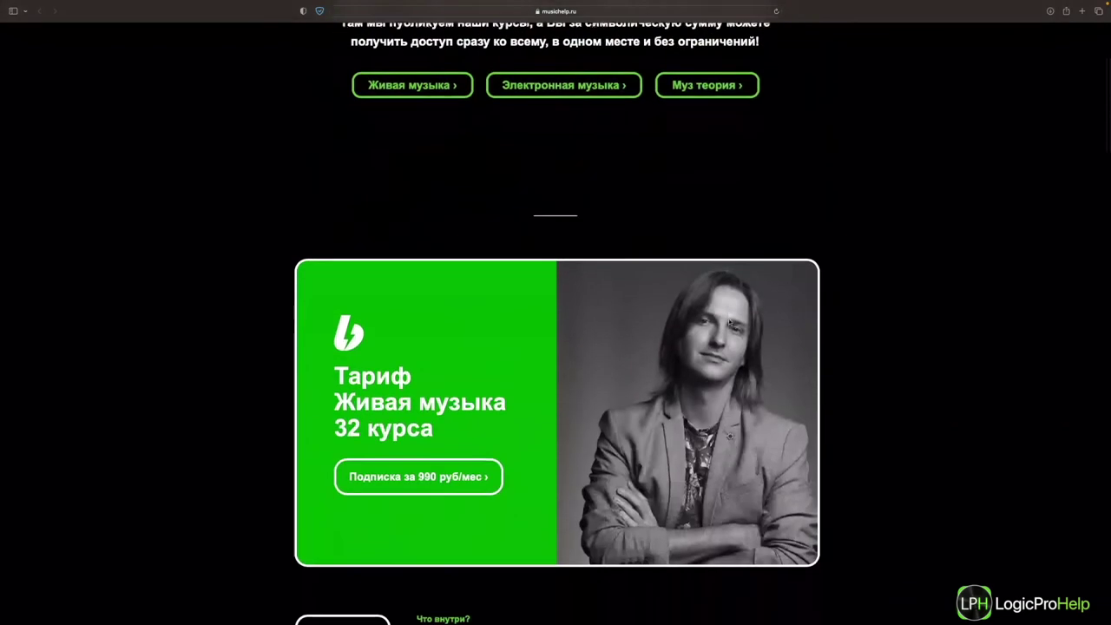
pyautogui.scroll(9, 729, 322)
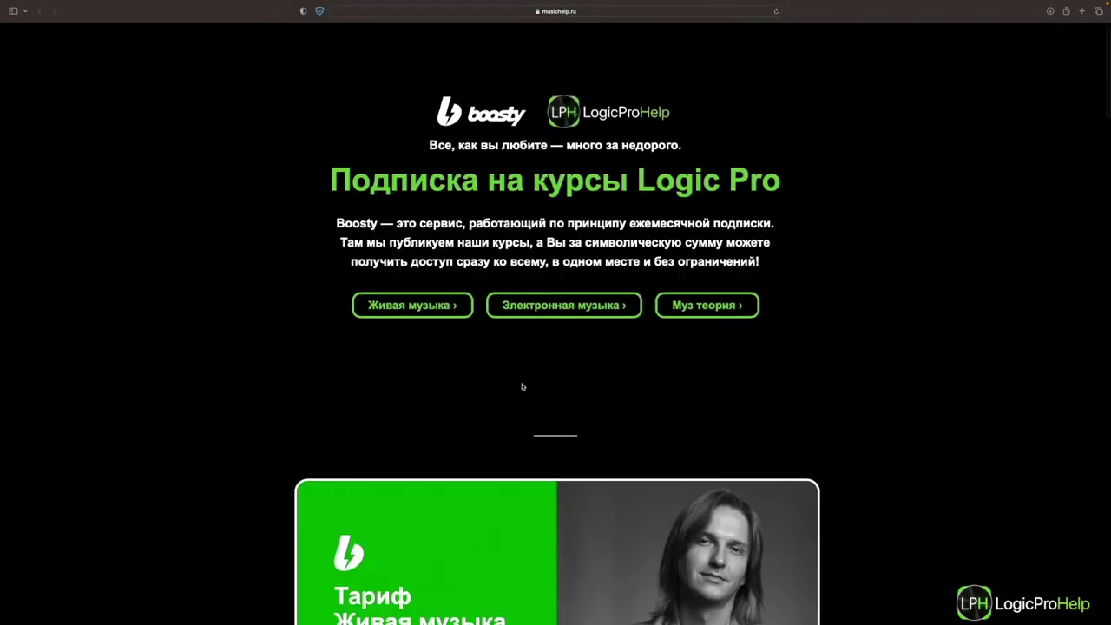
# Step: Open the Живая музыка plan's Boosty subscription page and sign in to subscribe with the VK account
pyautogui.scroll(-10, 395, 308)
pyautogui.click(426, 284)
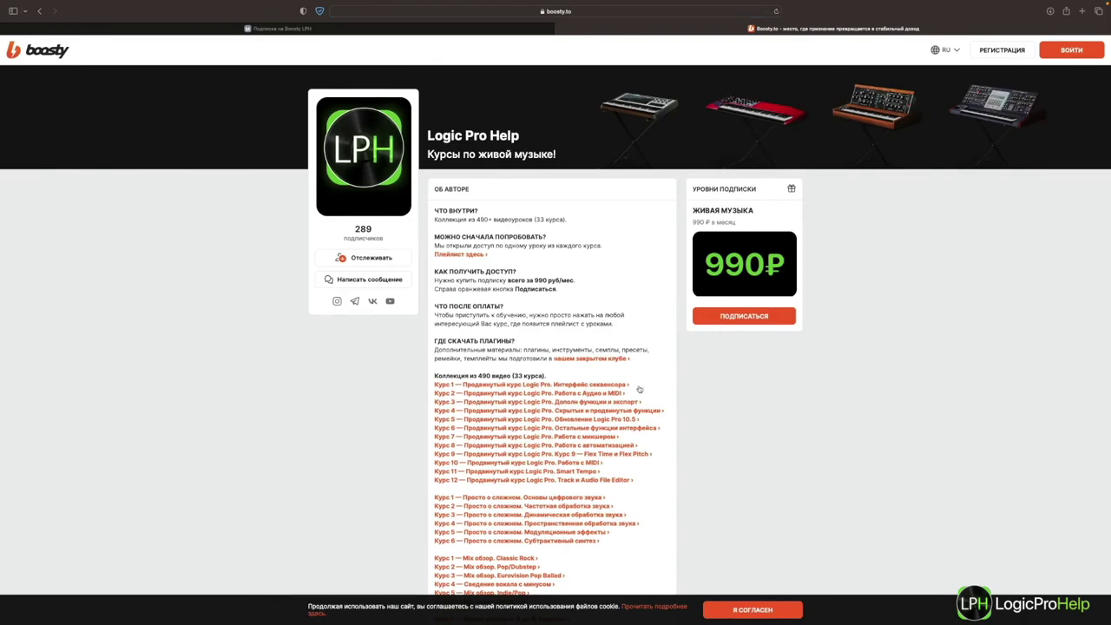
pyautogui.click(711, 318)
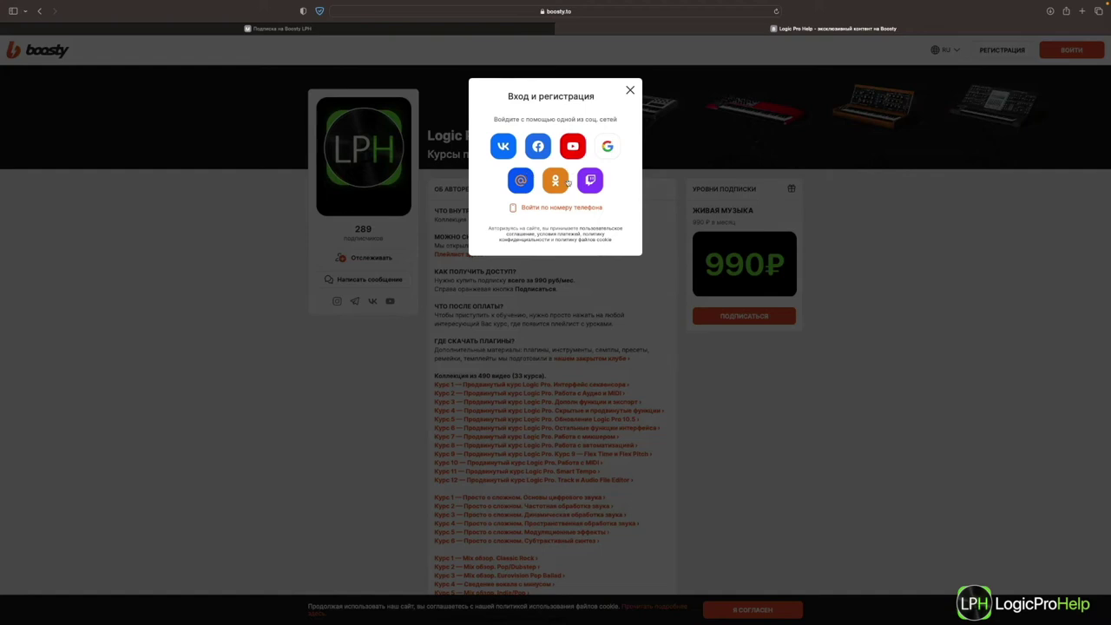
pyautogui.click(503, 147)
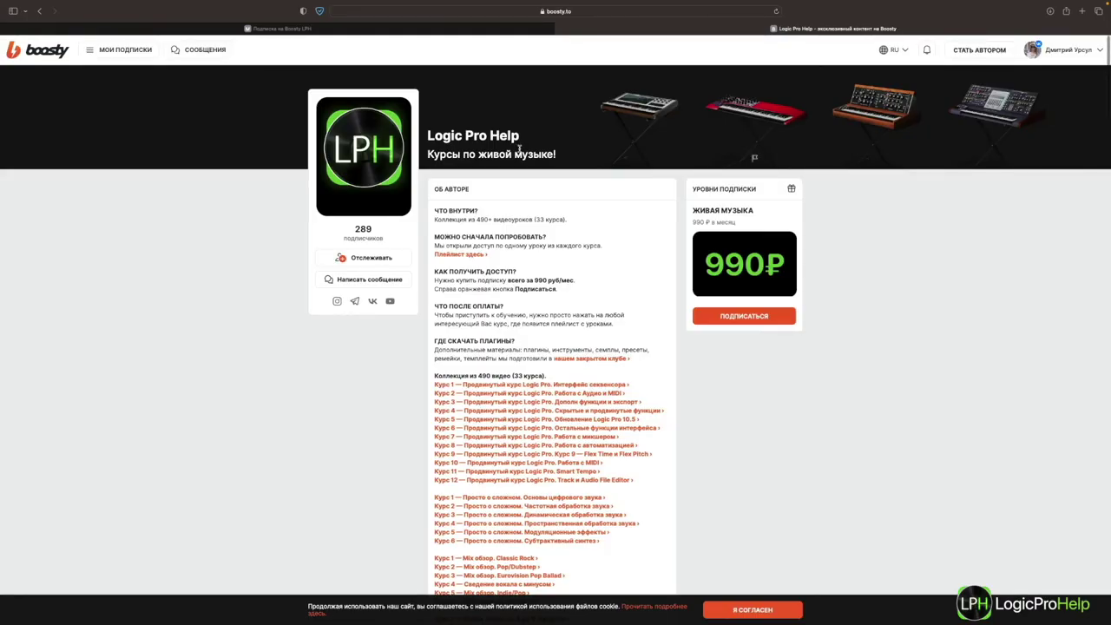
# Step: Compare the 6-, 12- and 1-month subscription periods, view the payment methods for 1 month and dismiss the purchase
pyautogui.click(590, 178)
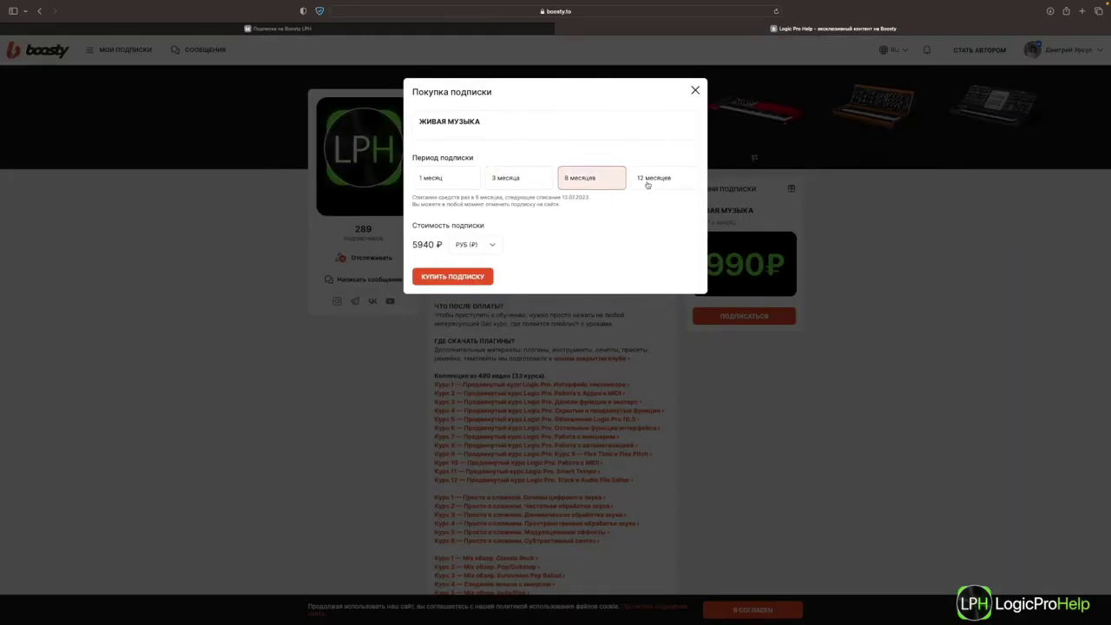
pyautogui.click(646, 182)
pyautogui.click(445, 184)
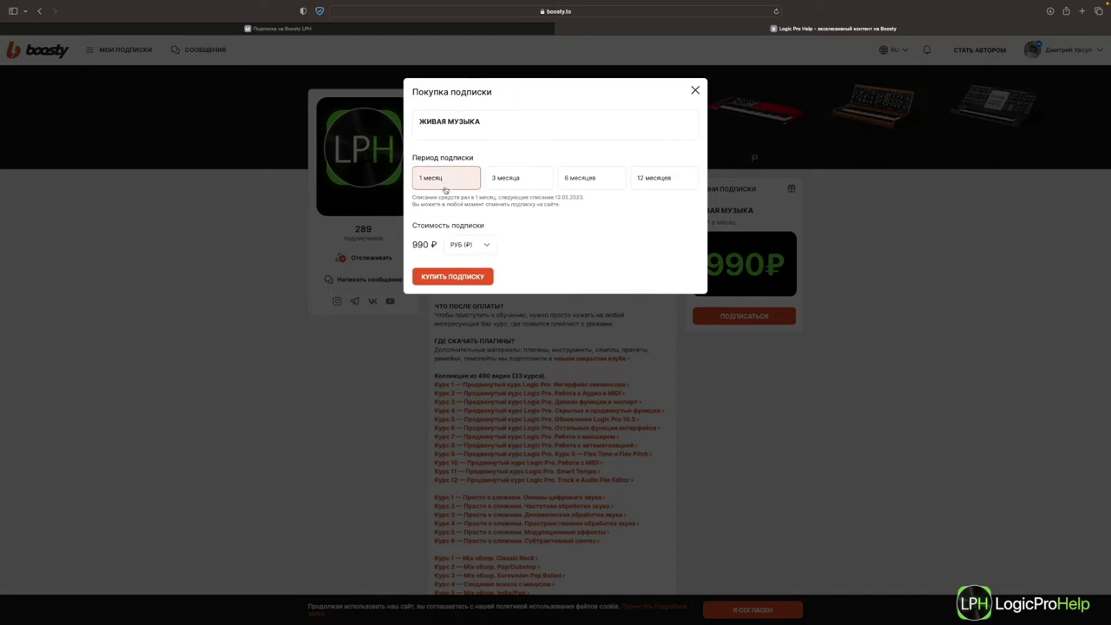
pyautogui.click(481, 279)
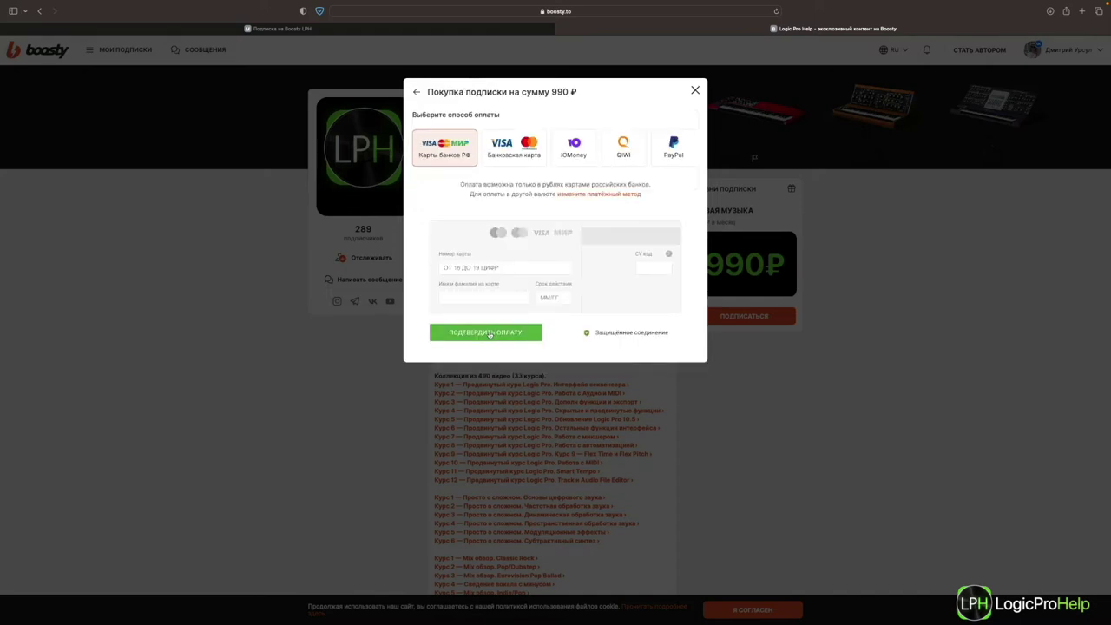
pyautogui.press('Escape')
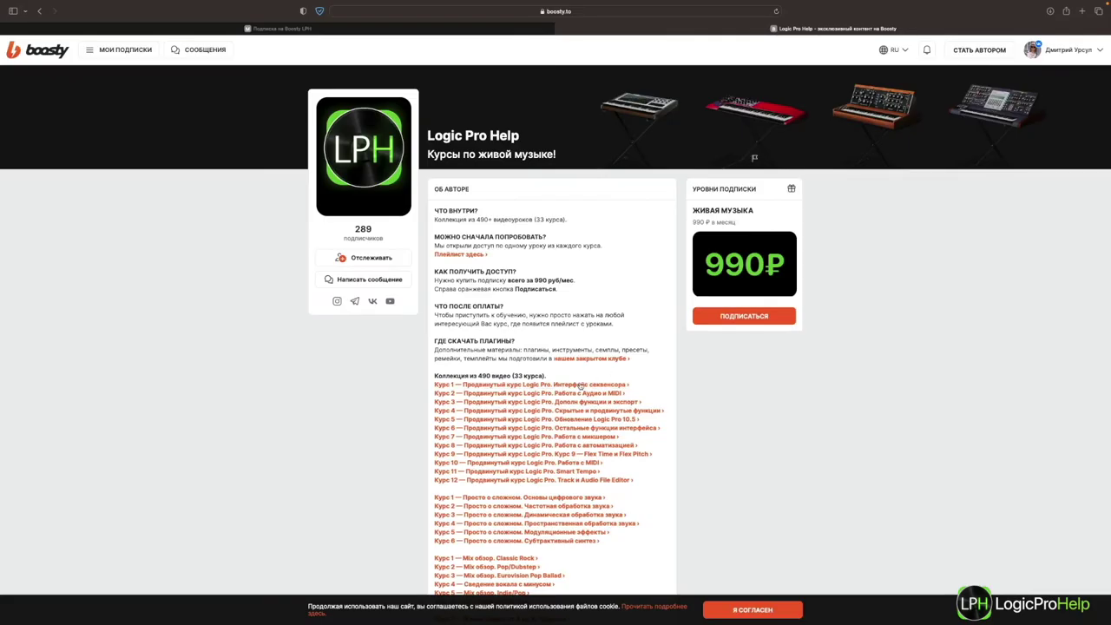
# Step: View the course list on the Boosty page and return to the beginning of the musichelp.ru subscription page
pyautogui.scroll(-2, 579, 385)
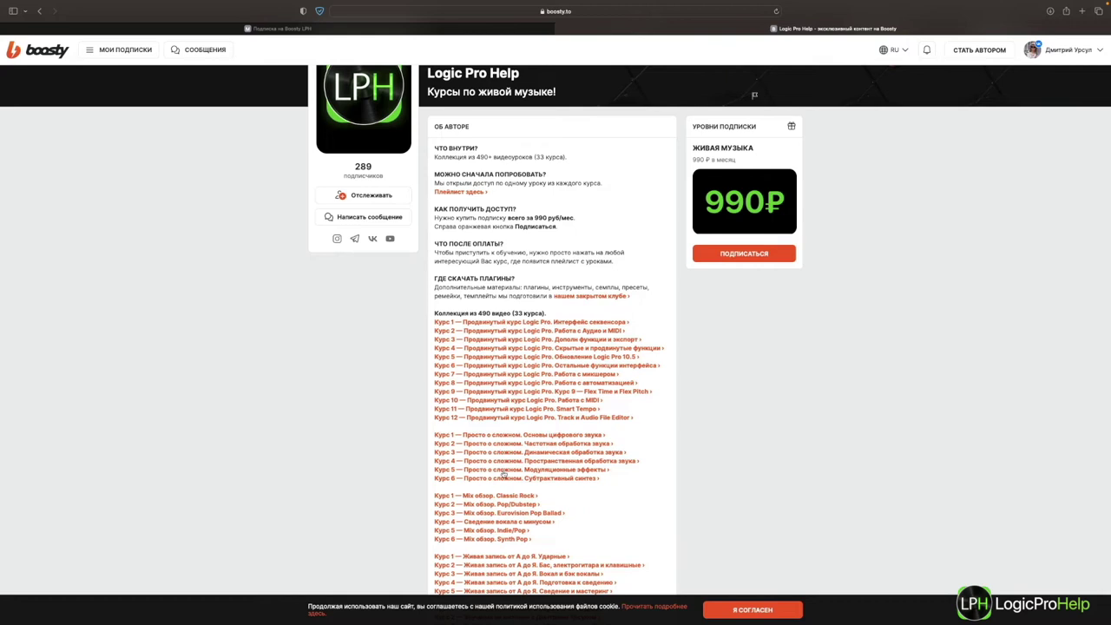
pyautogui.scroll(-1, 507, 458)
pyautogui.click(390, 28)
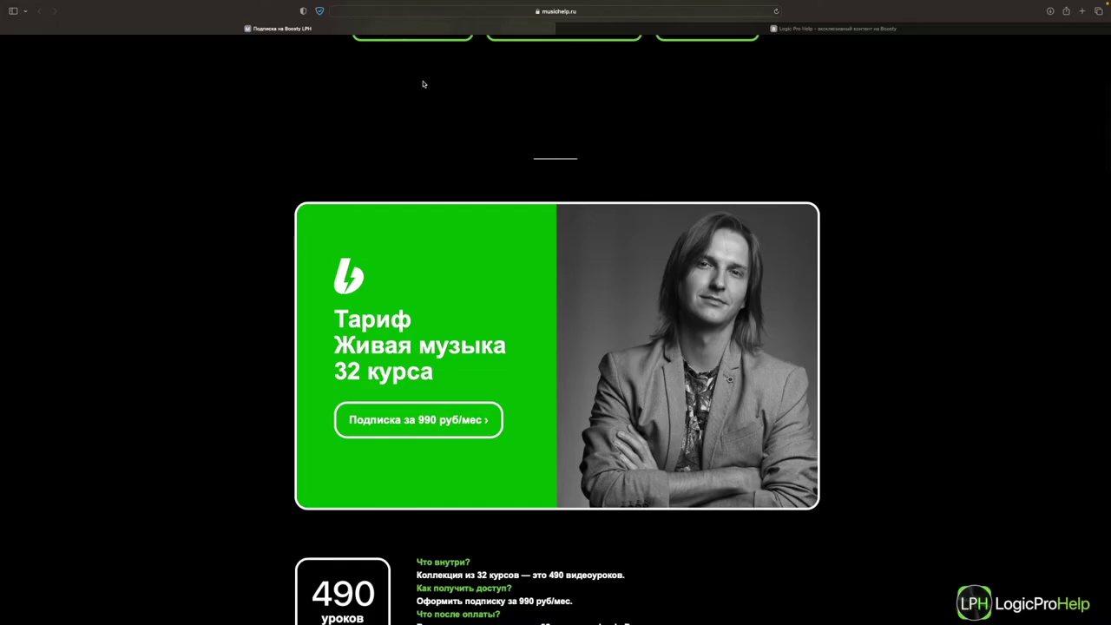
pyautogui.scroll(5, 503, 238)
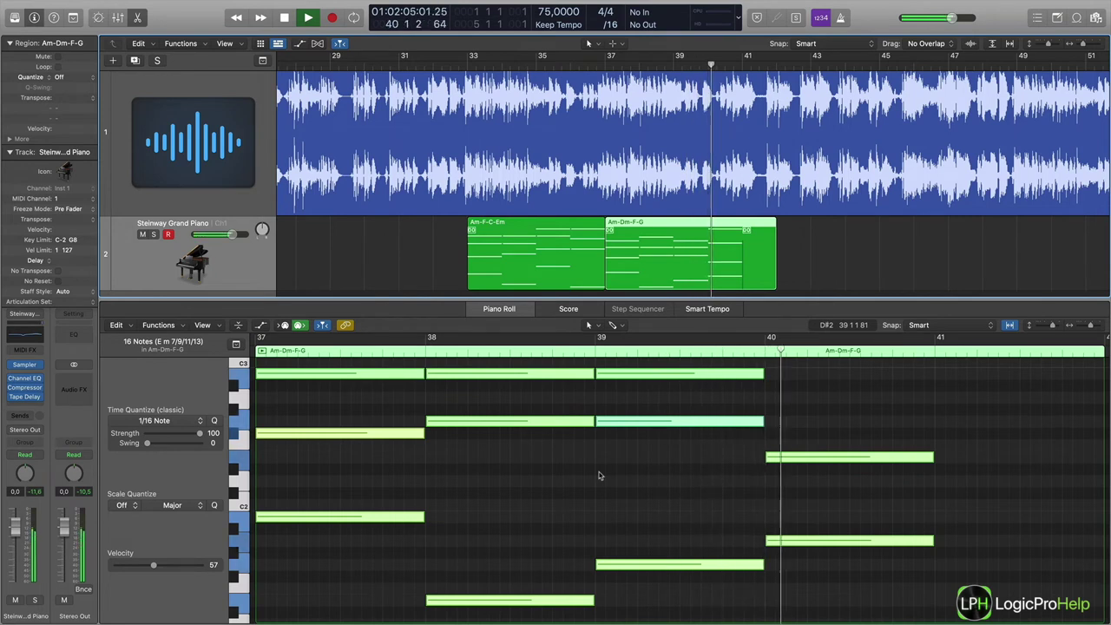
# Step: Stop playback in Logic Pro, deselect the notes and examine the chords of the Am-Dm-F-G region in the Piano Roll
pyautogui.press('space')
pyautogui.scroll(8, 705, 504)
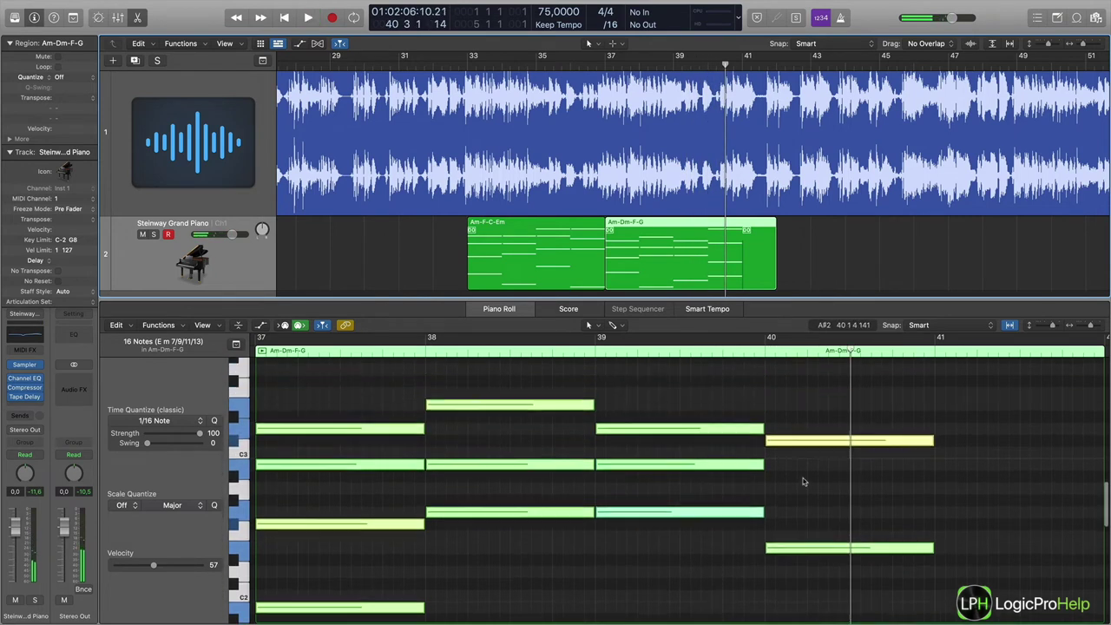
pyautogui.click(868, 466)
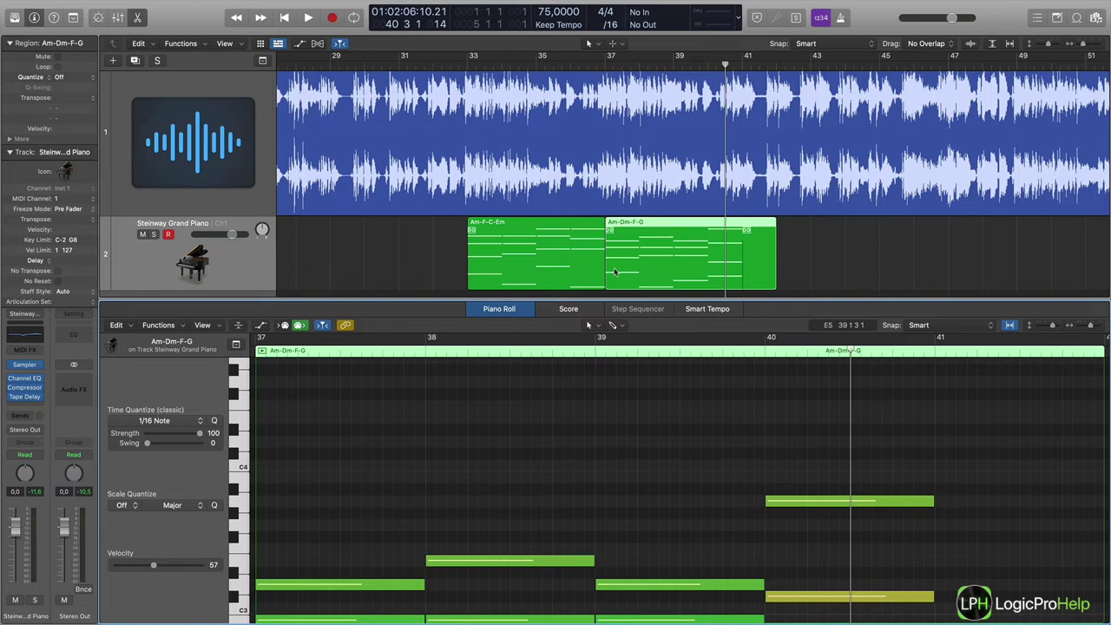
pyautogui.click(634, 249)
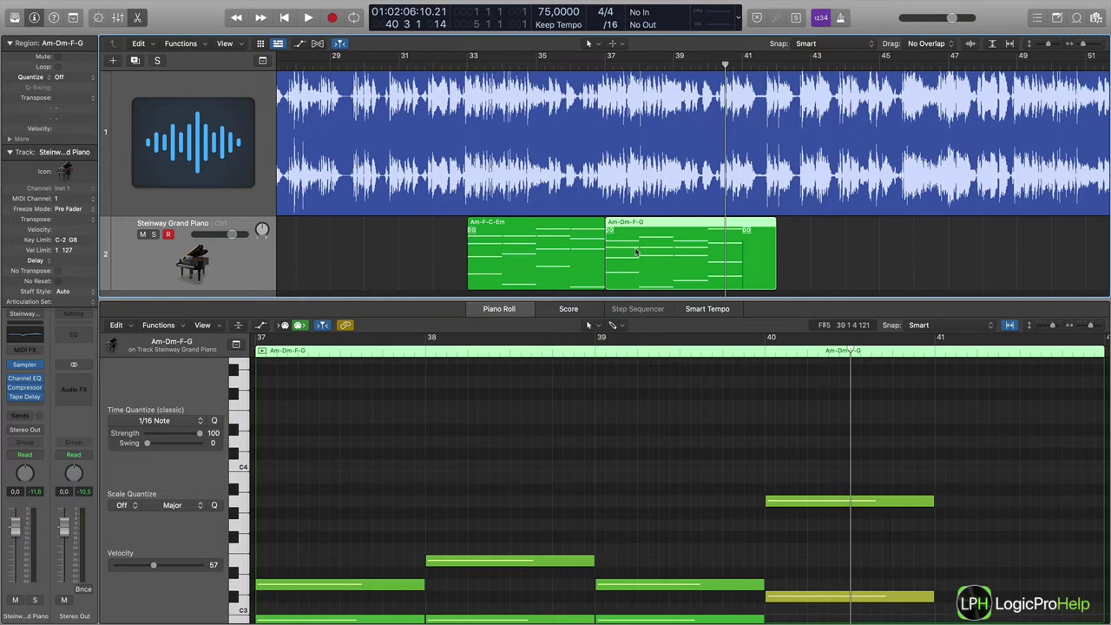
pyautogui.scroll(-10, 365, 521)
pyautogui.scroll(5, 304, 481)
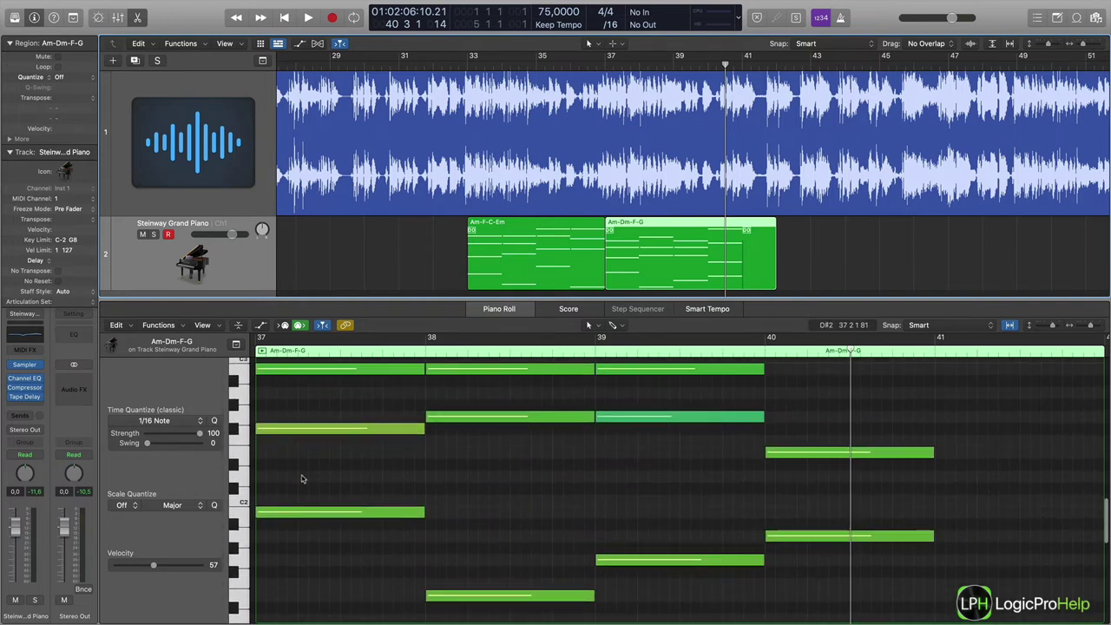
pyautogui.scroll(3, 317, 495)
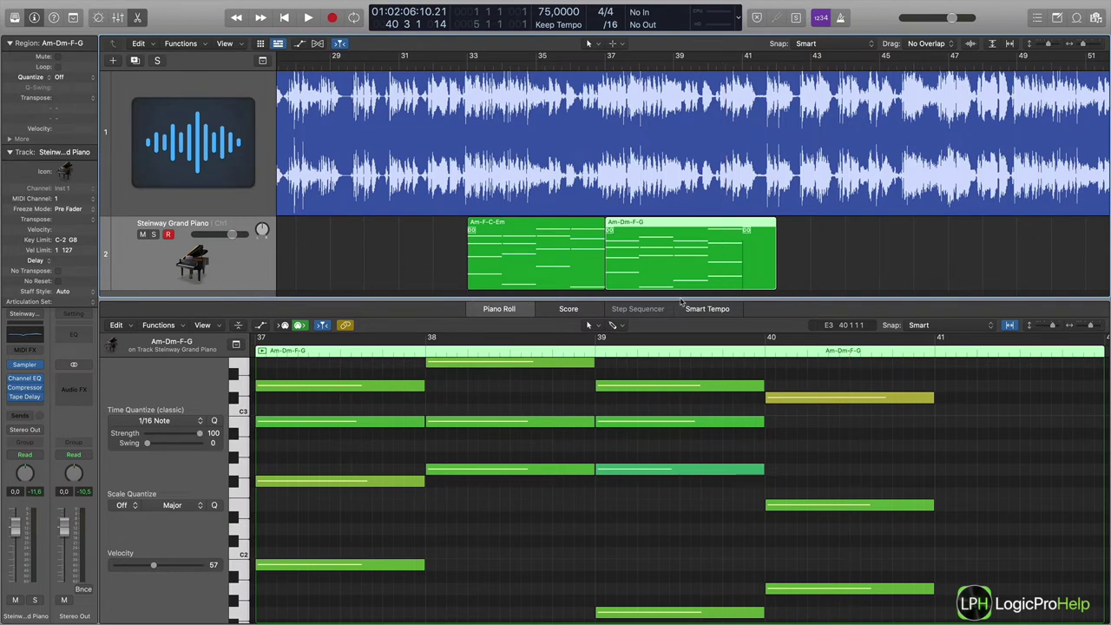
# Step: Close the Piano Roll and show the file browser with the chord progression files
pyautogui.press('e')
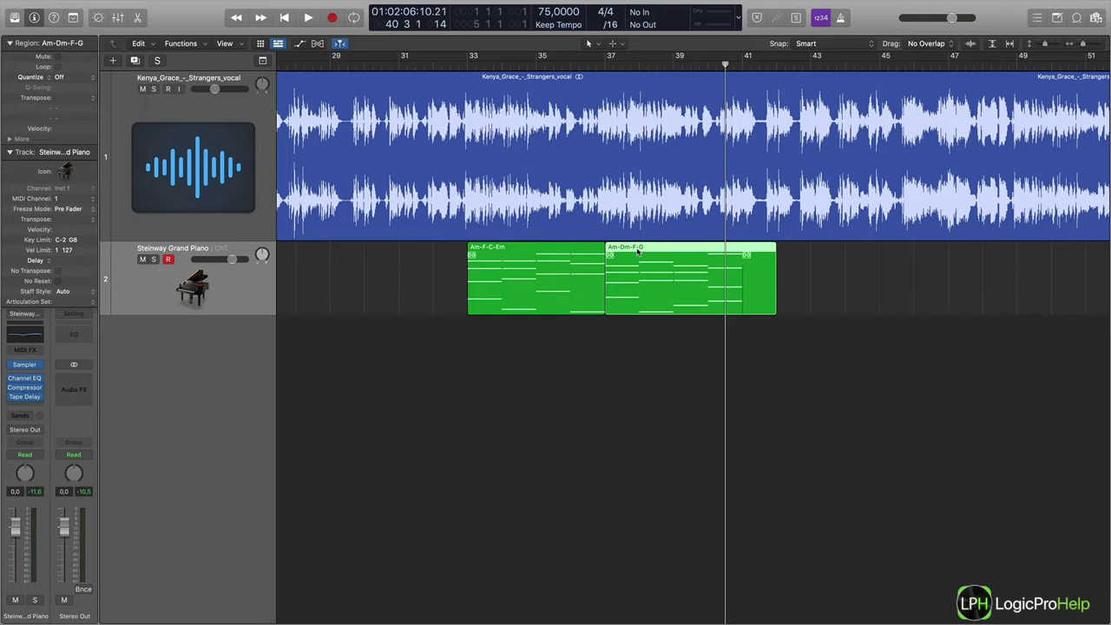
pyautogui.press('f')
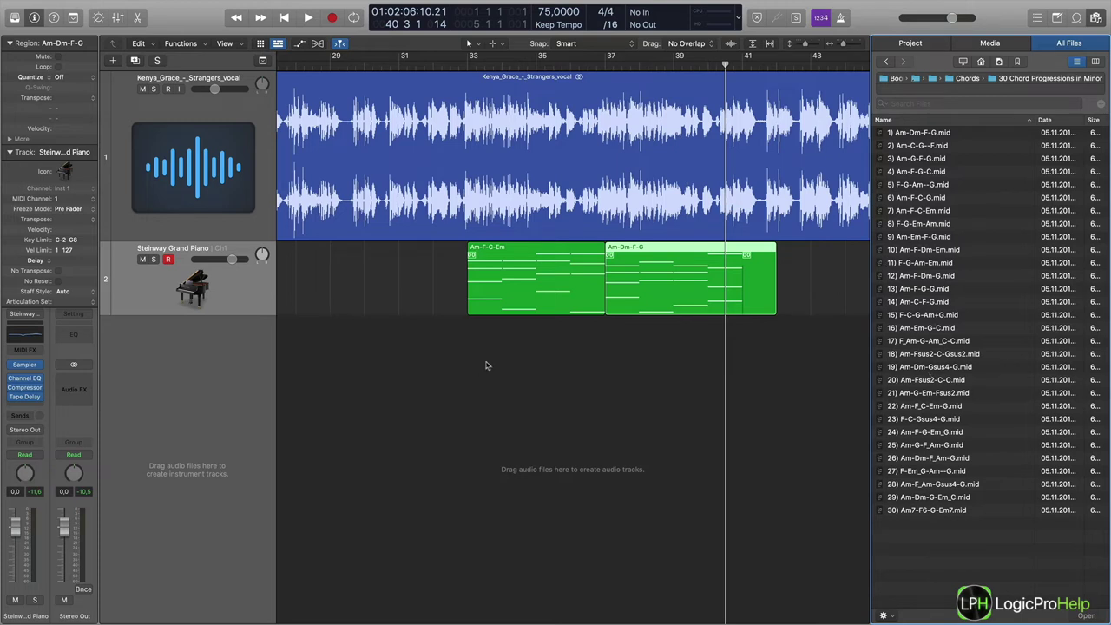
# Step: Split the Am-Dm-F-G region at bars 39 and 40 and remove its empty tail after bar 41
pyautogui.click(675, 293)
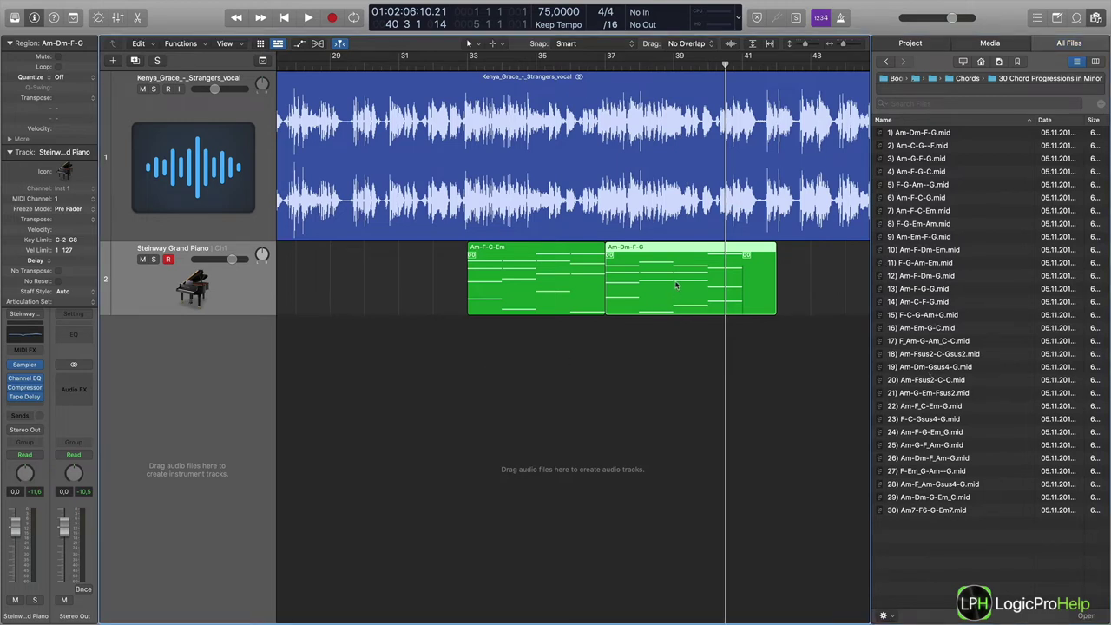
pyautogui.click(675, 283)
pyautogui.click(708, 274)
pyautogui.moveTo(696, 253)
pyautogui.mouseDown()
pyautogui.moveTo(733, 253)
pyautogui.moveTo(699, 258)
pyautogui.mouseUp()
pyautogui.keyDown('shift'); pyautogui.click(755, 252); pyautogui.keyUp('shift')
pyautogui.click(753, 301)
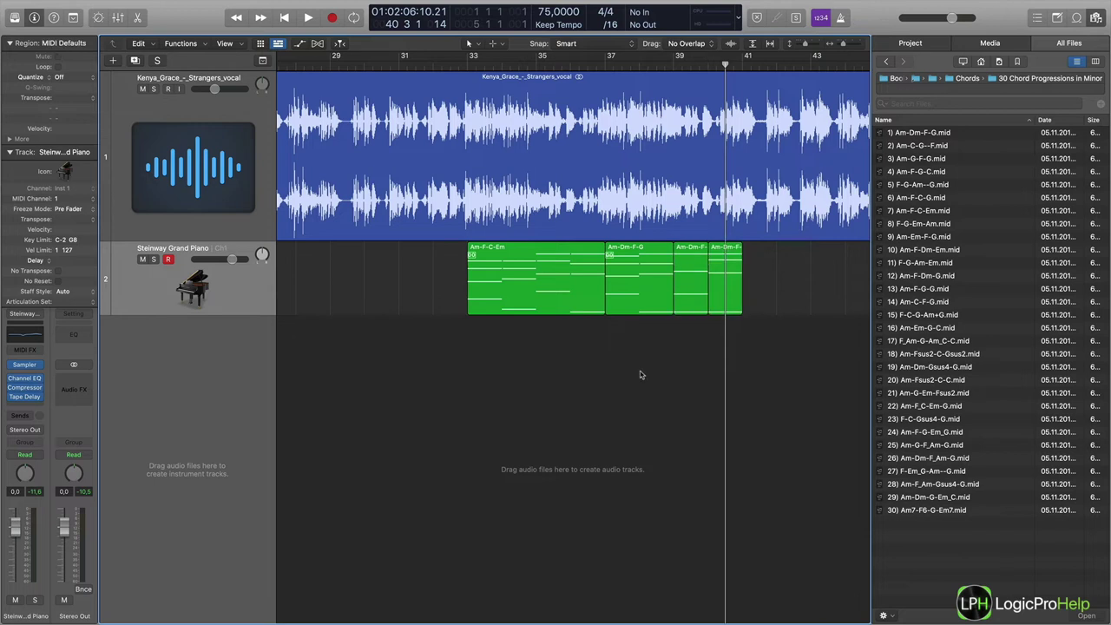
# Step: Delete all the Am-Dm-F-G region pieces from the Steinway Grand Piano track
pyautogui.moveTo(792, 295); pyautogui.dragTo(630, 283)
pyautogui.press('Delete')
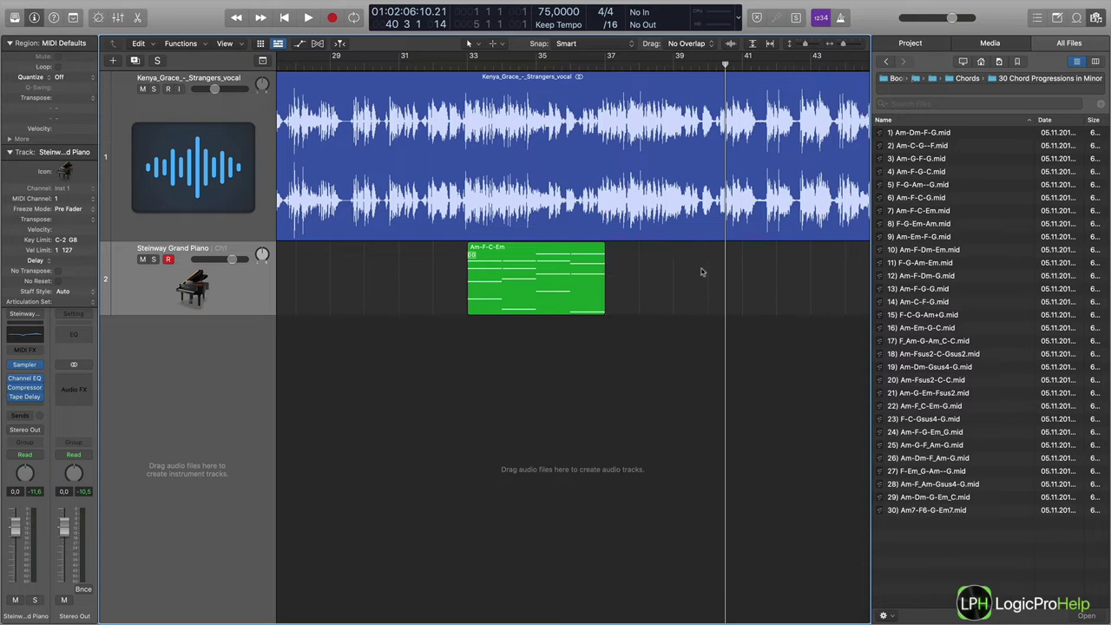
# Step: Open the Am-F-C-Em region in the Piano Roll and select all its notes to check the chords
pyautogui.click(916, 213)
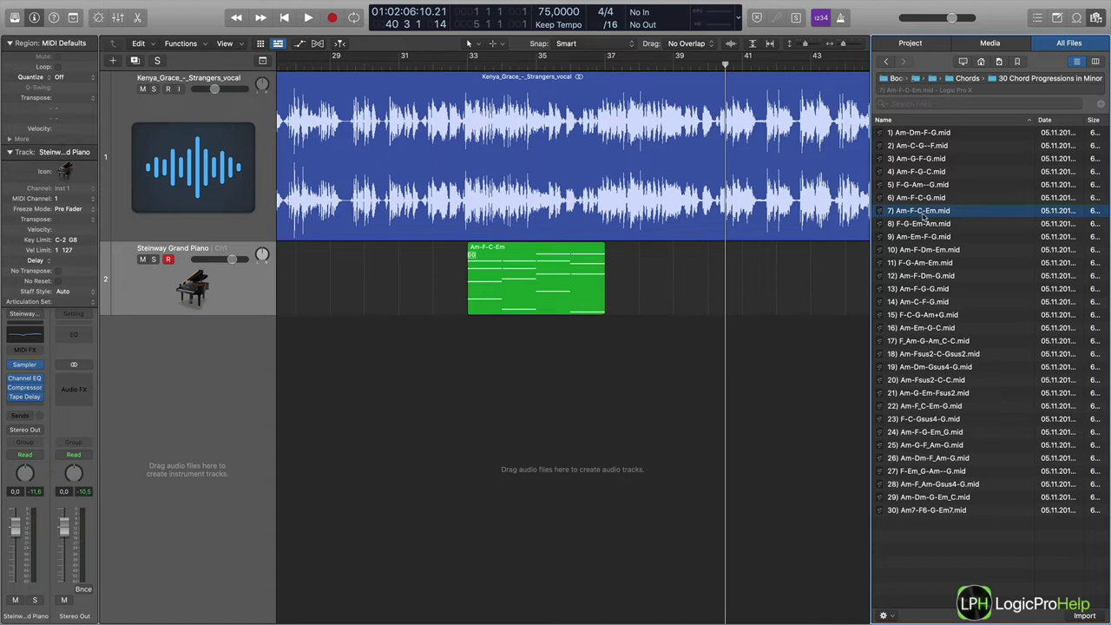
pyautogui.doubleClick(562, 252)
pyautogui.scroll(-1, 329, 554)
pyautogui.scroll(-5, 330, 553)
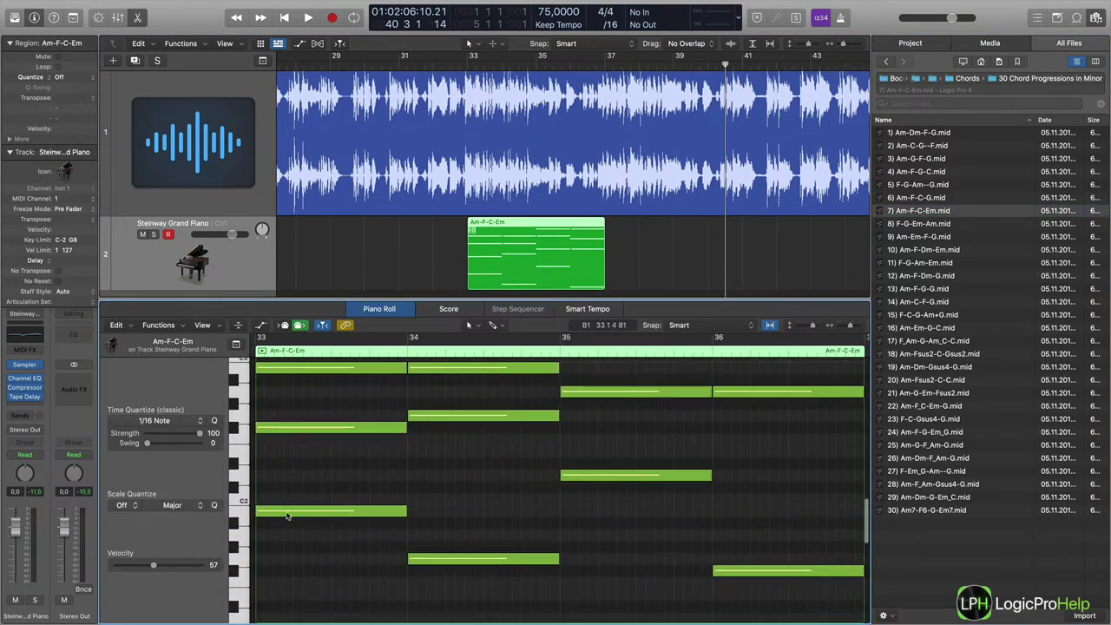
pyautogui.press('super+a')
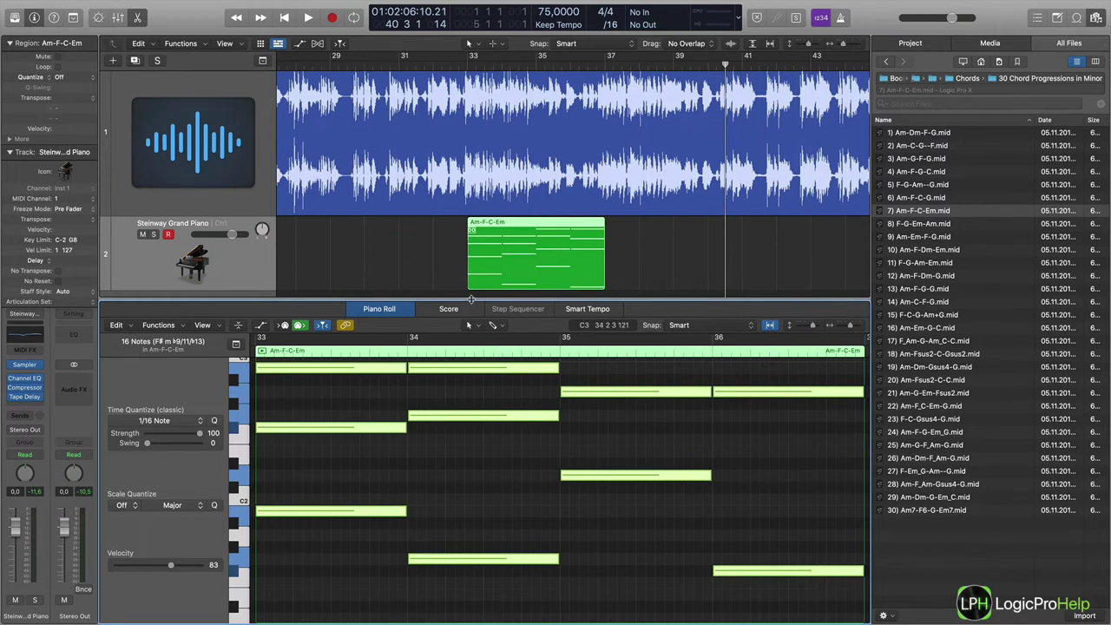
pyautogui.click(581, 451)
pyautogui.scroll(6, 582, 449)
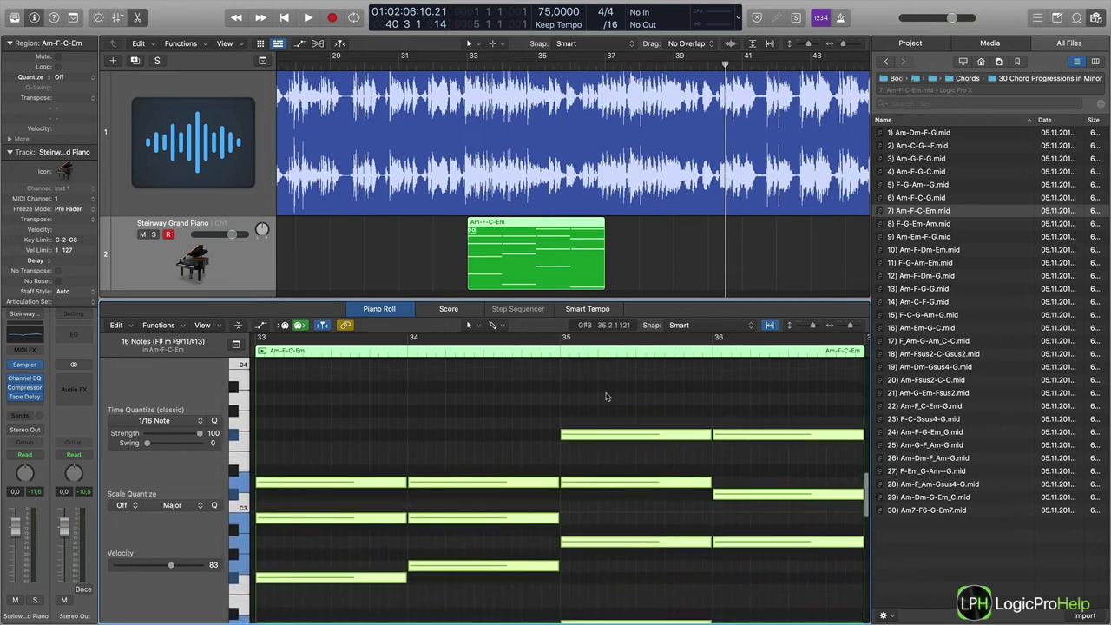
pyautogui.hscroll(5, 607, 395)
# Step: Move the A2 note of the last chord, in bar 36 of the Am-F-C-Em region, up an octave
pyautogui.click(617, 539)
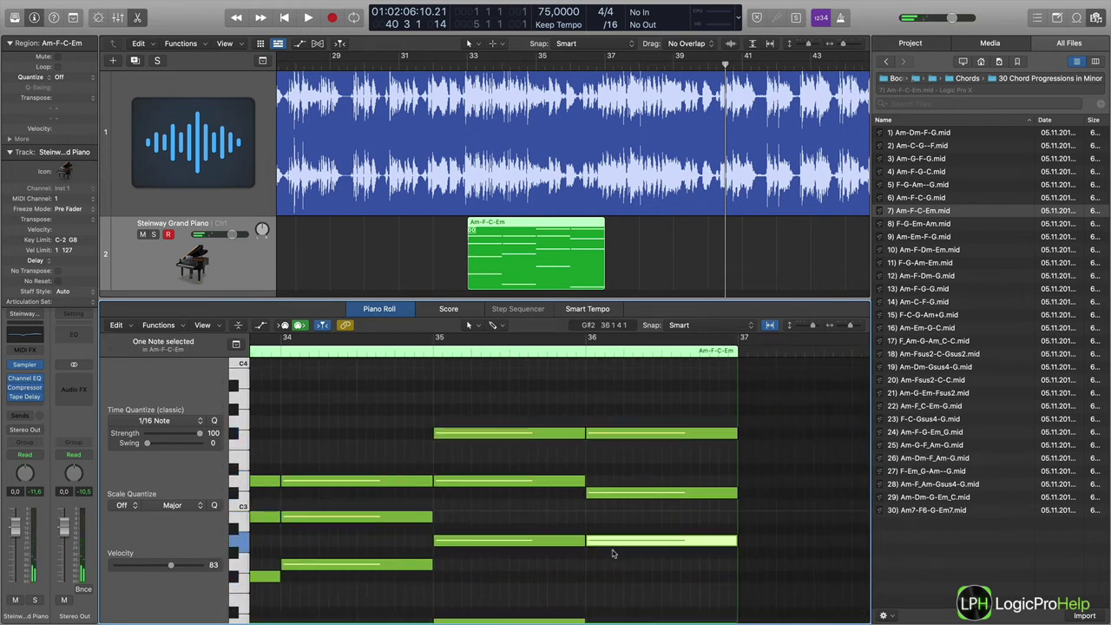
pyautogui.hotkey('alt', 'shift', 'Up')
pyautogui.hscroll(-3, 612, 553)
pyautogui.hscroll(5, 610, 539)
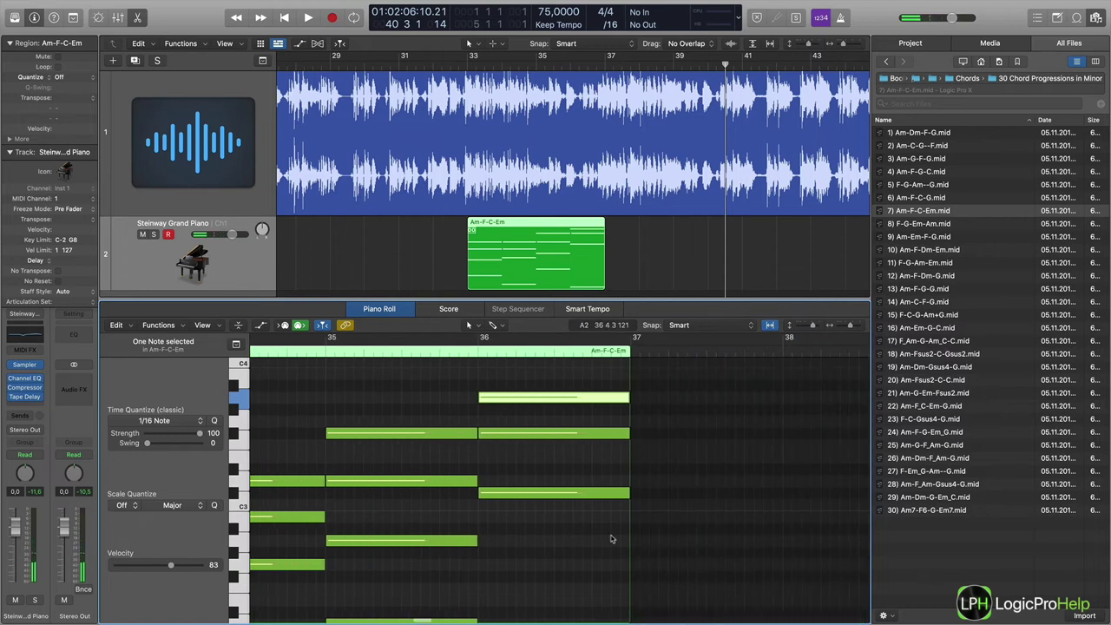
# Step: Move the A3 note of the last chord, in bar 36 of the Am-F-C-Em region, down an octave
pyautogui.press('f')
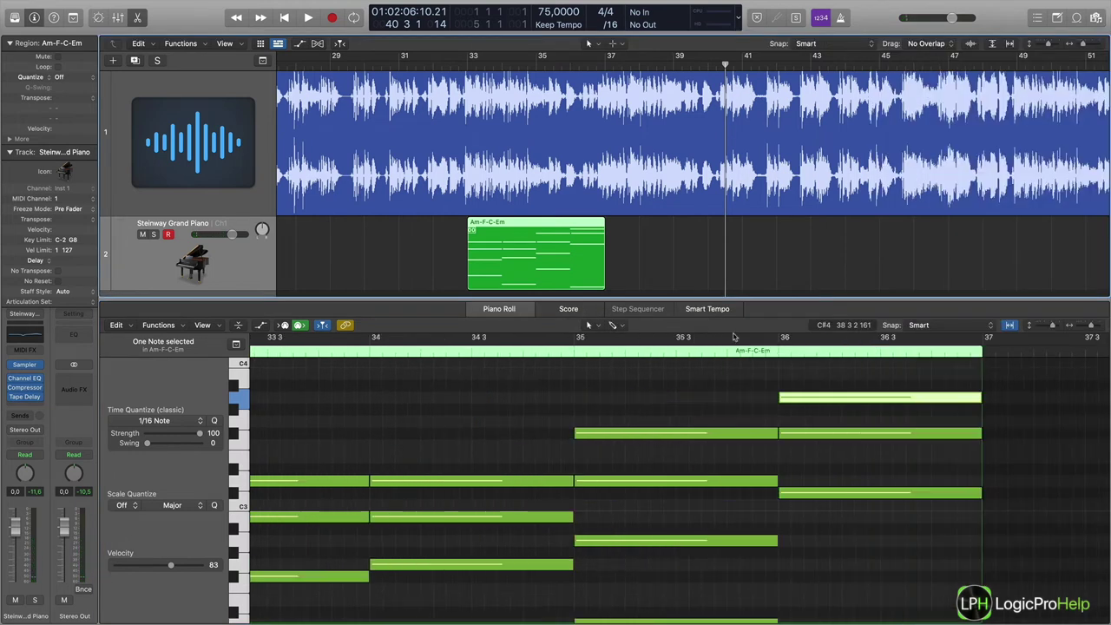
pyautogui.press('super+Right')
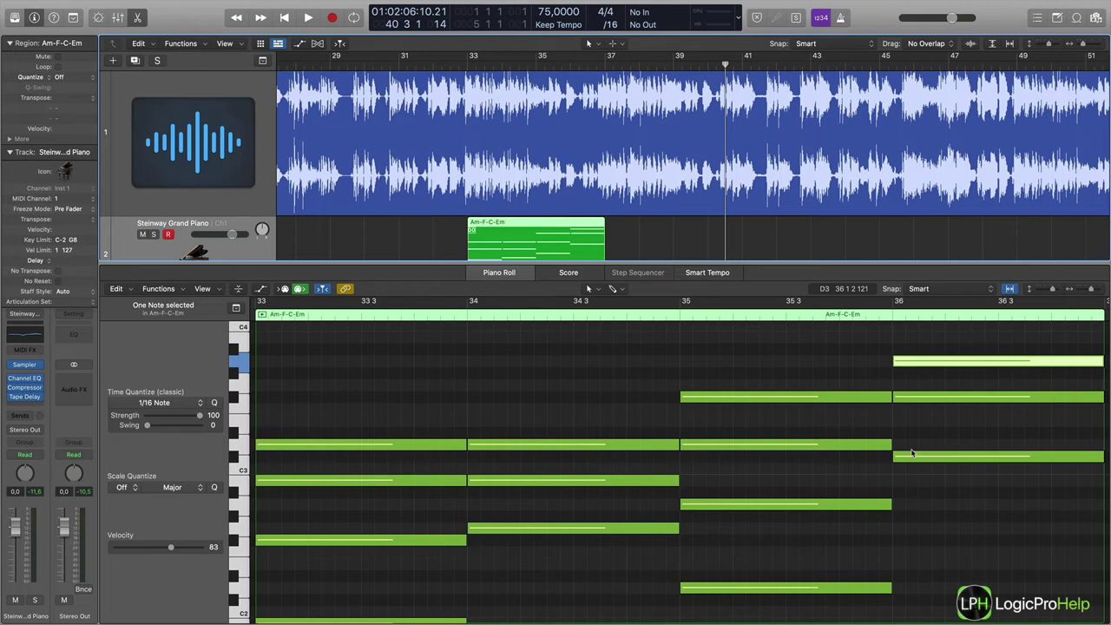
pyautogui.click(908, 363)
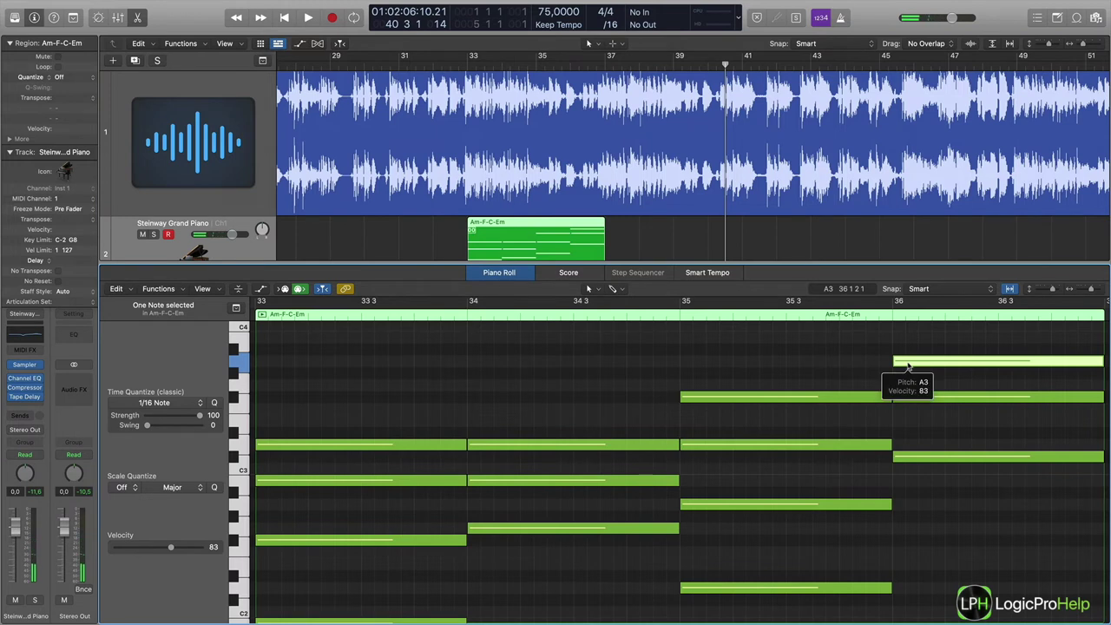
pyautogui.hotkey('shift', 'alt', 'Down')
pyautogui.hotkey('shift', 'alt', 'Up')
pyautogui.hotkey('shift', 'alt', 'Down')
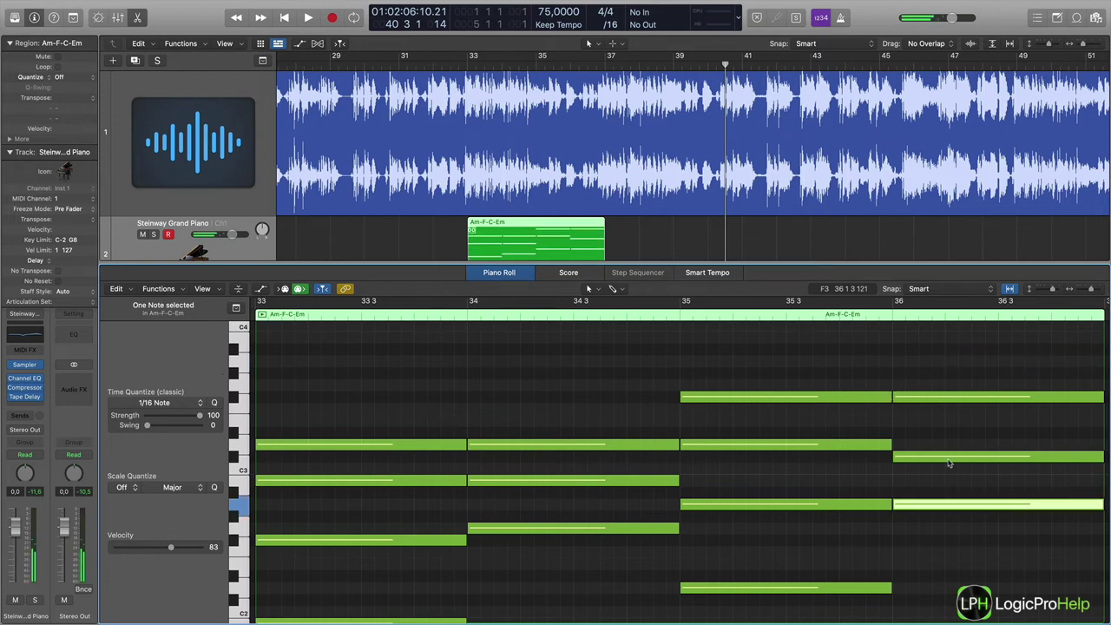
pyautogui.moveTo(939, 507)
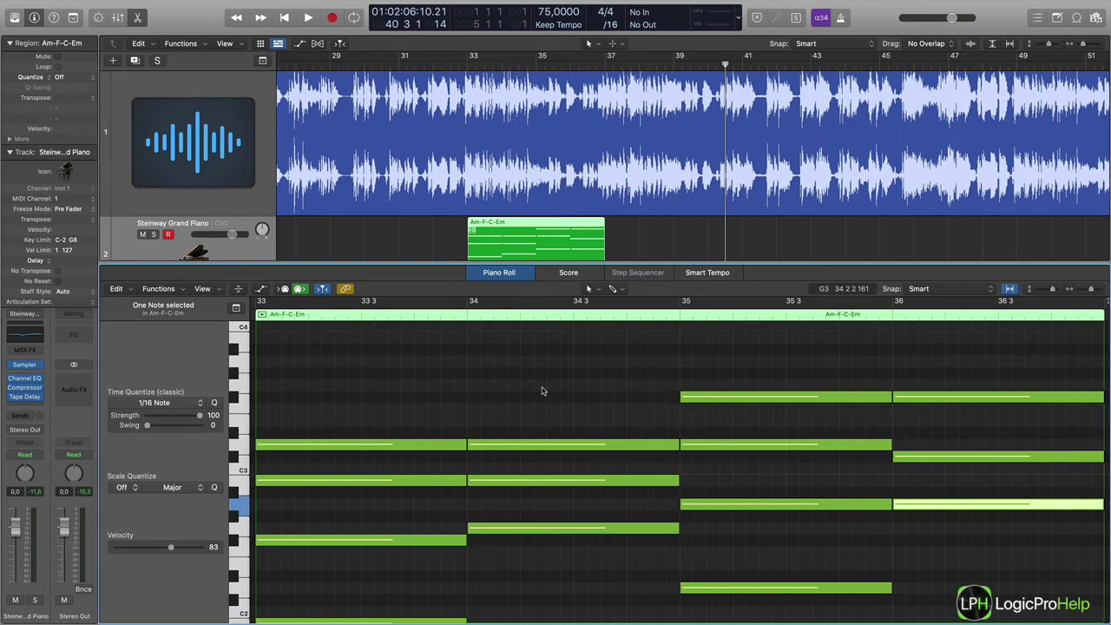
# Step: Place the playhead at bar 33 and copy the Am-F-C-Em region to bar 37, directly after the original
pyautogui.doubleClick(473, 258)
pyautogui.click(468, 66)
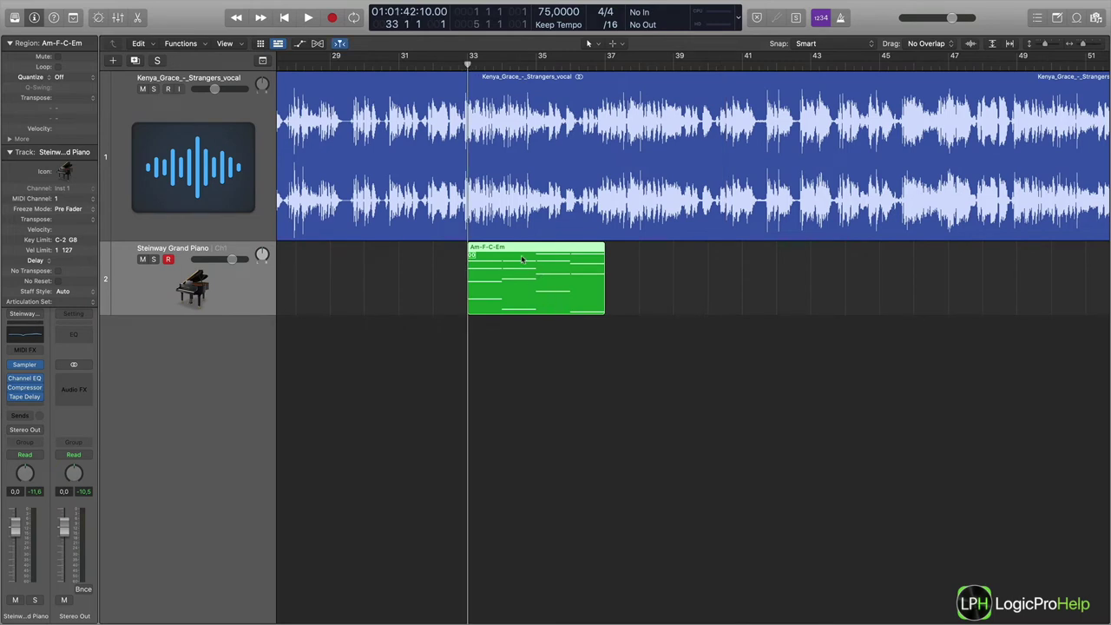
pyautogui.hscroll(-2, 521, 259)
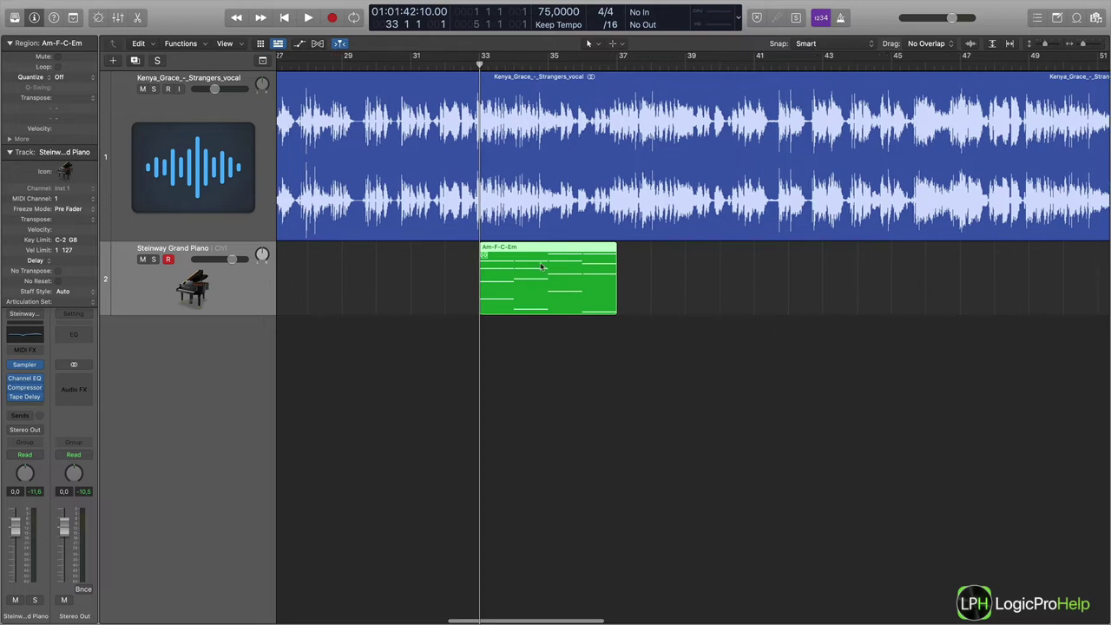
pyautogui.press('f')
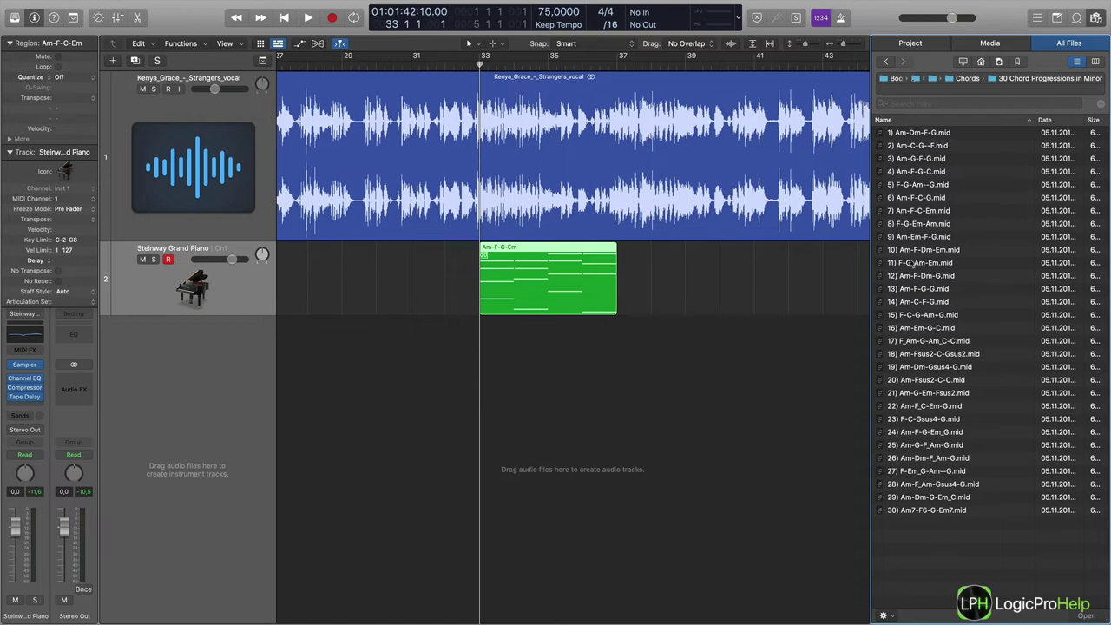
pyautogui.press('f')
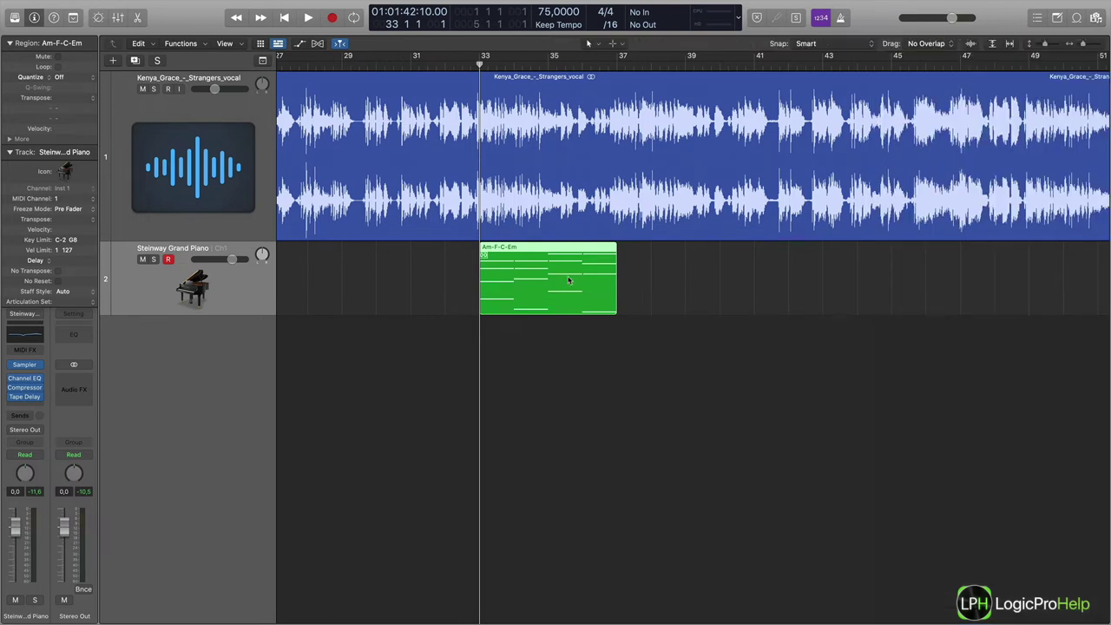
pyautogui.keyDown('alt'); pyautogui.moveTo(527, 254); pyautogui.dragTo(664, 255); pyautogui.keyUp('alt')
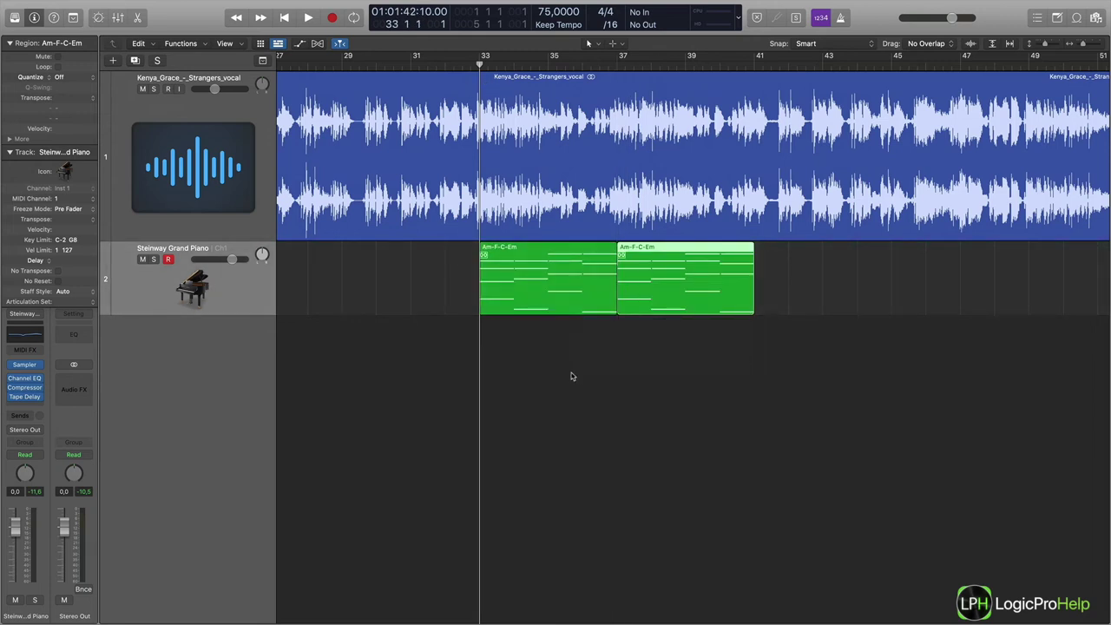
# Step: Add the Arpeggiator MIDI effect to the Steinway Grand Piano track and set its rate to 1/8
pyautogui.click(236, 311)
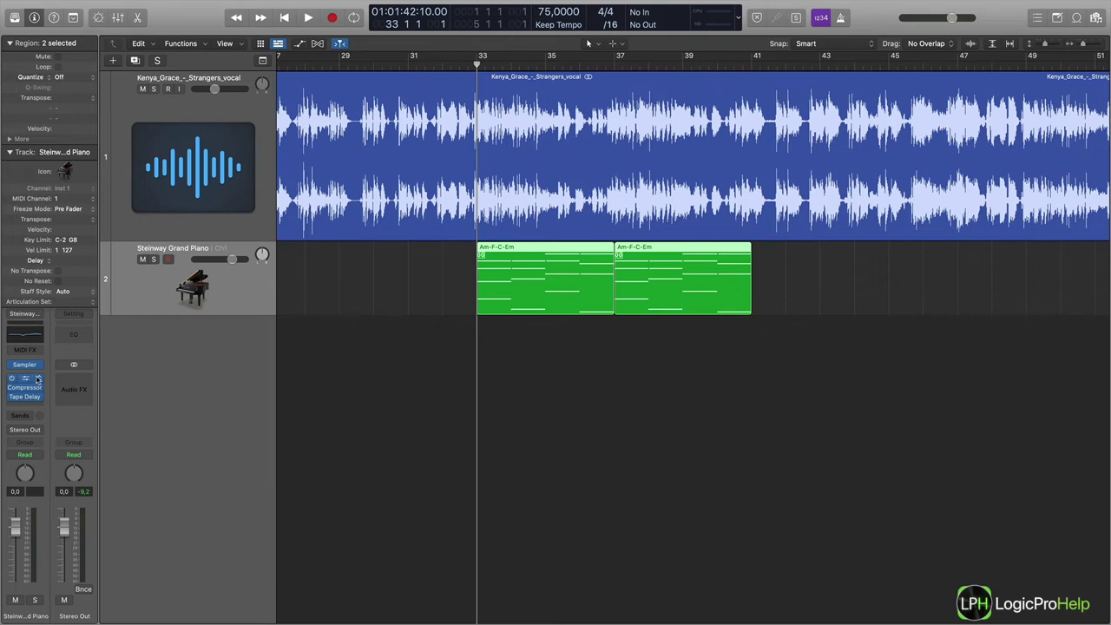
pyautogui.click(35, 350)
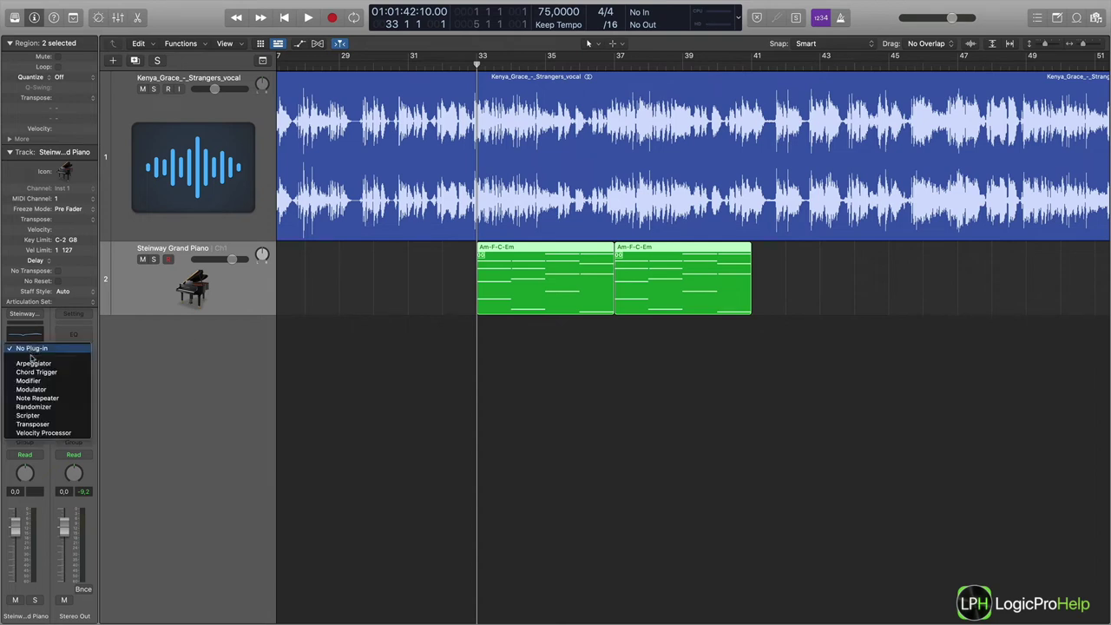
pyautogui.click(38, 369)
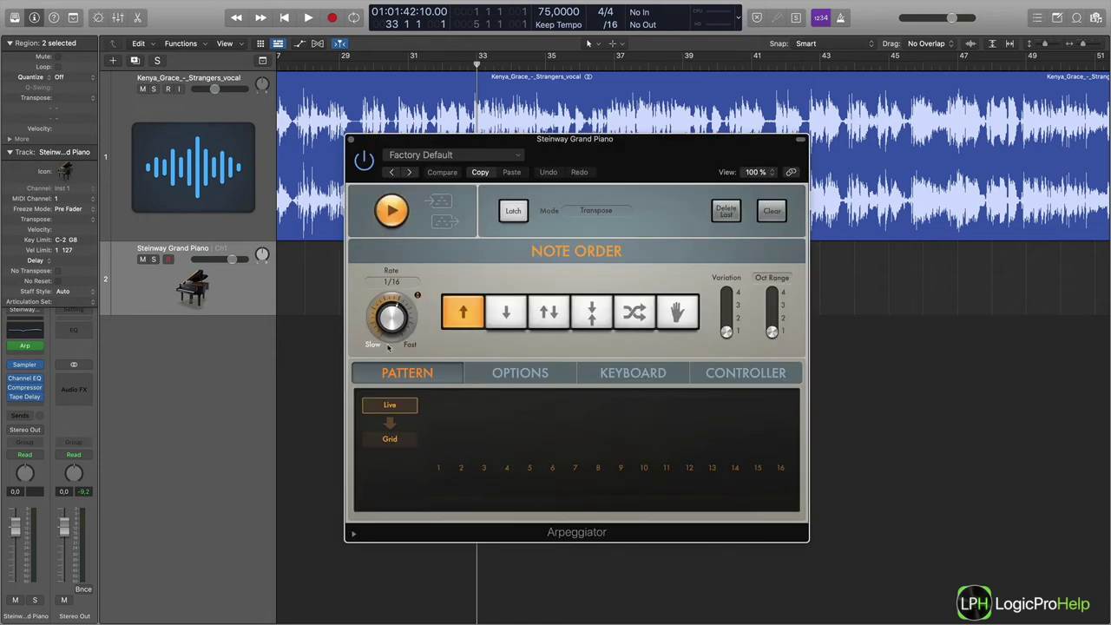
pyautogui.moveTo(529, 149); pyautogui.dragTo(516, 222)
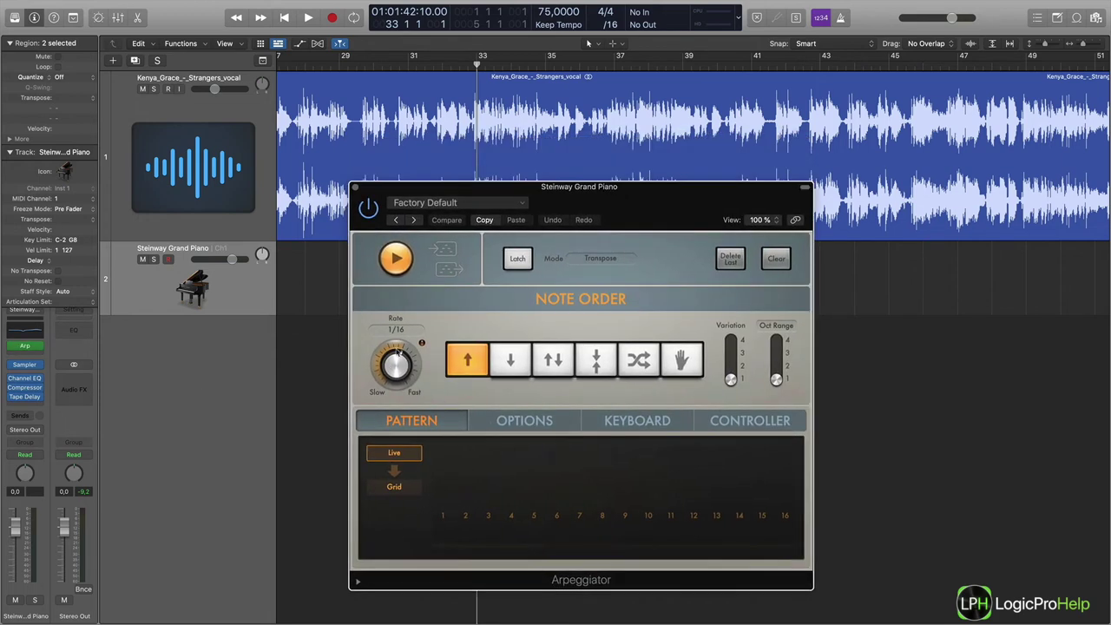
pyautogui.moveTo(414, 380); pyautogui.dragTo(396, 388)
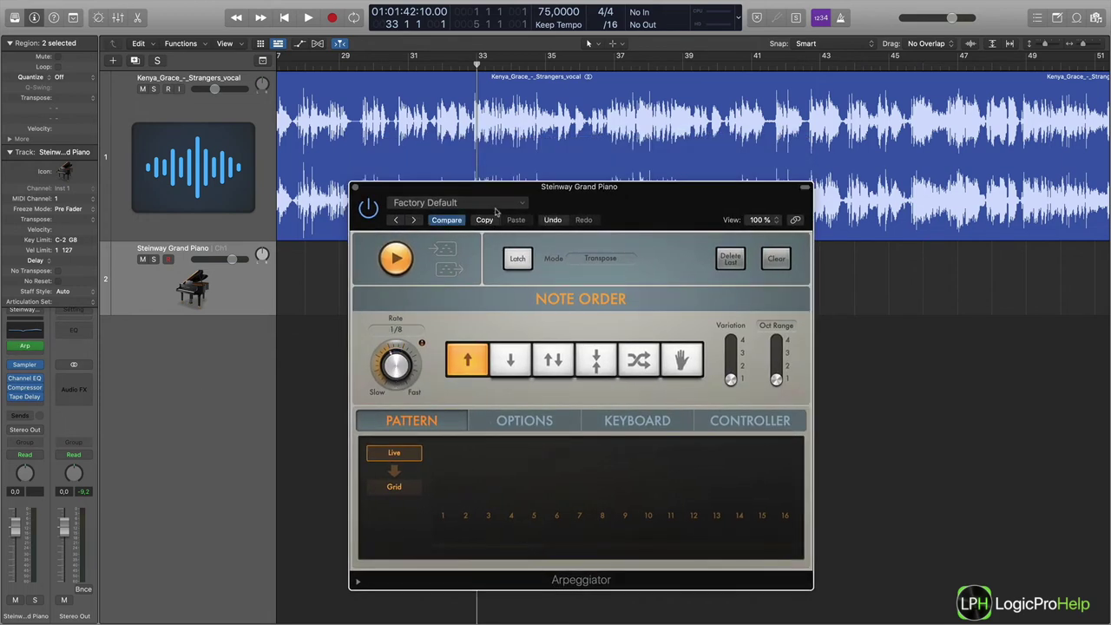
# Step: Play the arpeggiated piano from bar 33, first soloed and then together with the vocal
pyautogui.moveTo(496, 214); pyautogui.dragTo(470, 330)
pyautogui.click(153, 260)
pyautogui.press('space')
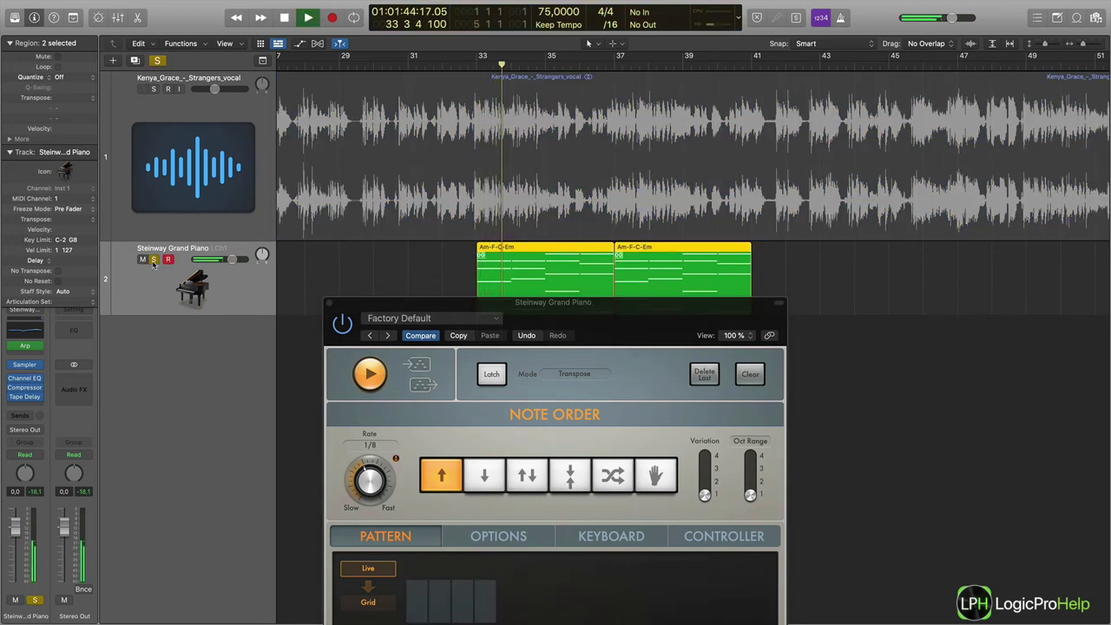
pyautogui.click(154, 260)
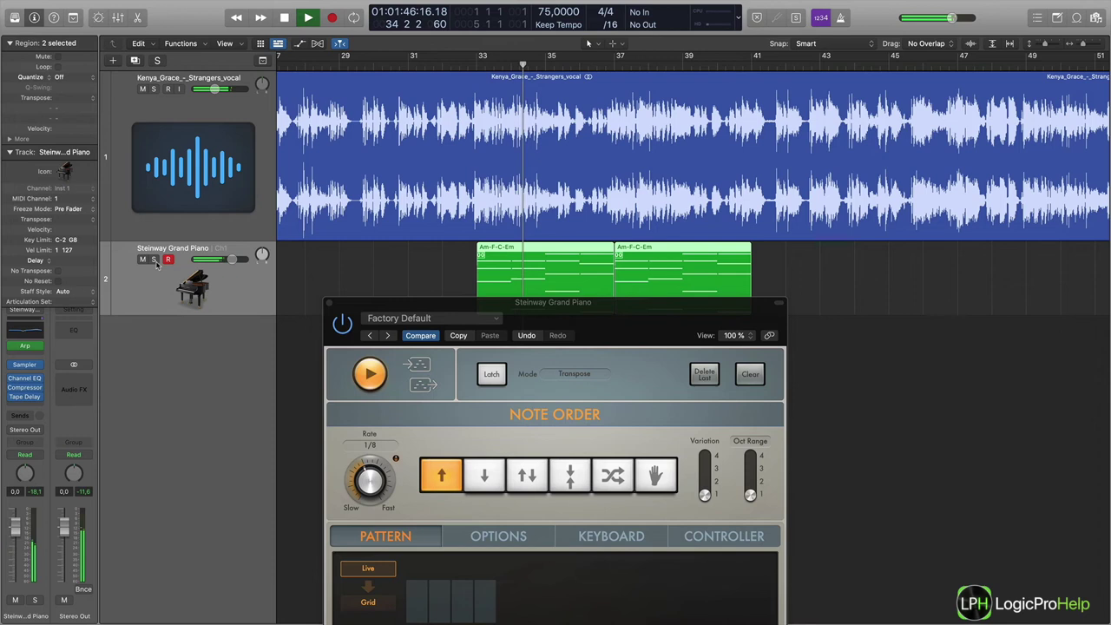
# Step: Examine the low notes of the Am-F-C-Em chords in the Piano Roll during playback, close the Arpeggiator window and stop
pyautogui.doubleClick(523, 251)
pyautogui.moveTo(530, 303); pyautogui.dragTo(720, 102)
pyautogui.hscroll(-3, 402, 397)
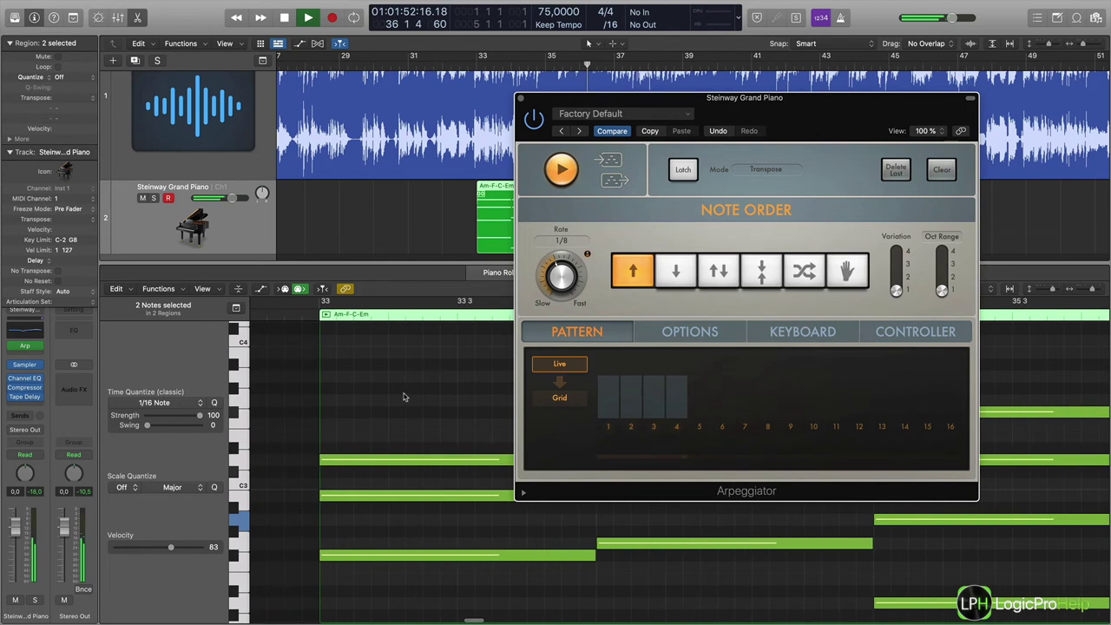
pyautogui.scroll(-5, 403, 396)
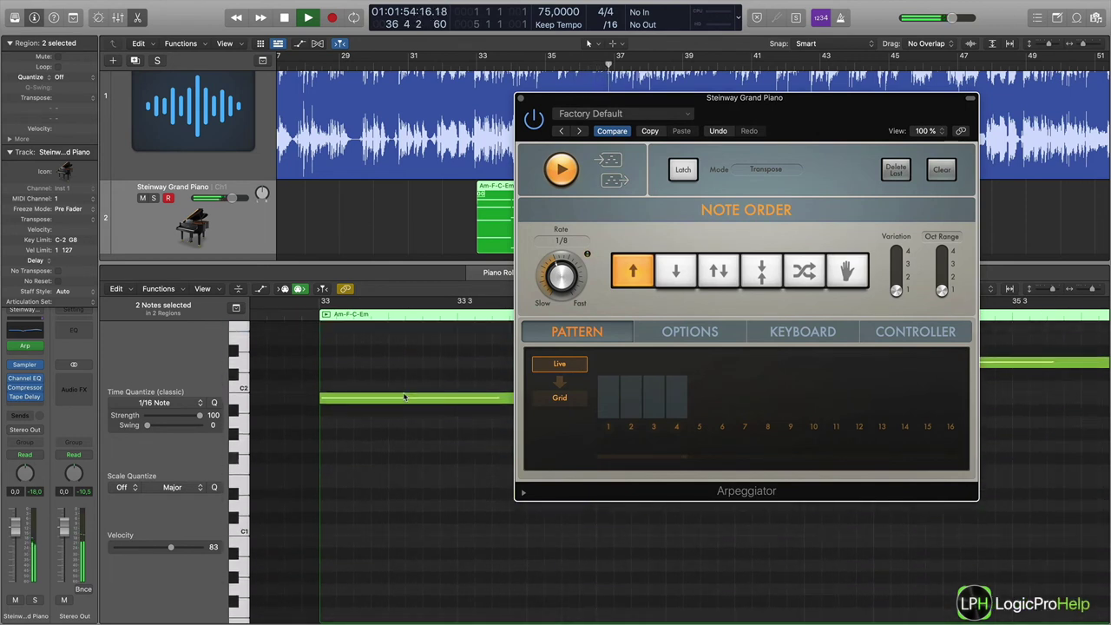
pyautogui.click(523, 98)
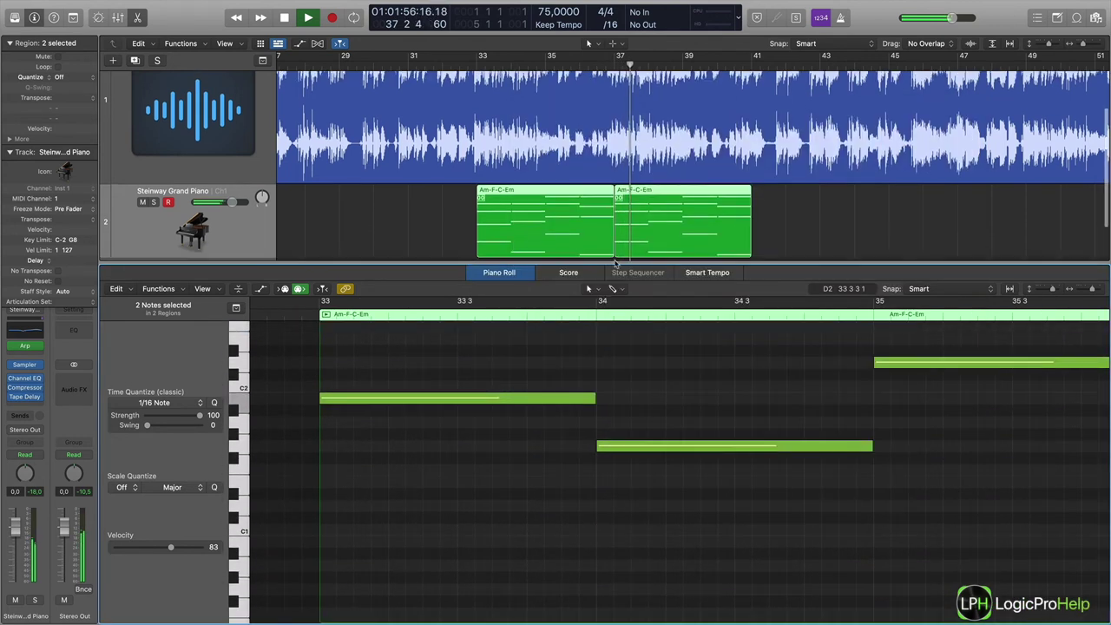
pyautogui.press('space')
pyautogui.press('p')
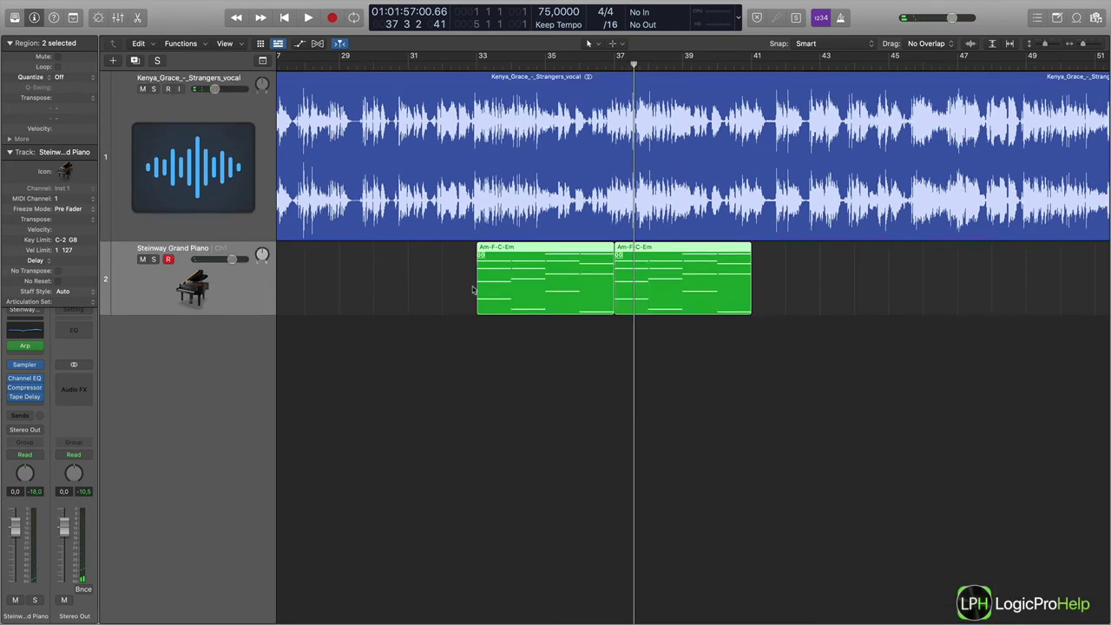
# Step: Add a software instrument track with Alchemy as its instrument and look at its Pads preset category
pyautogui.rightClick(239, 345)
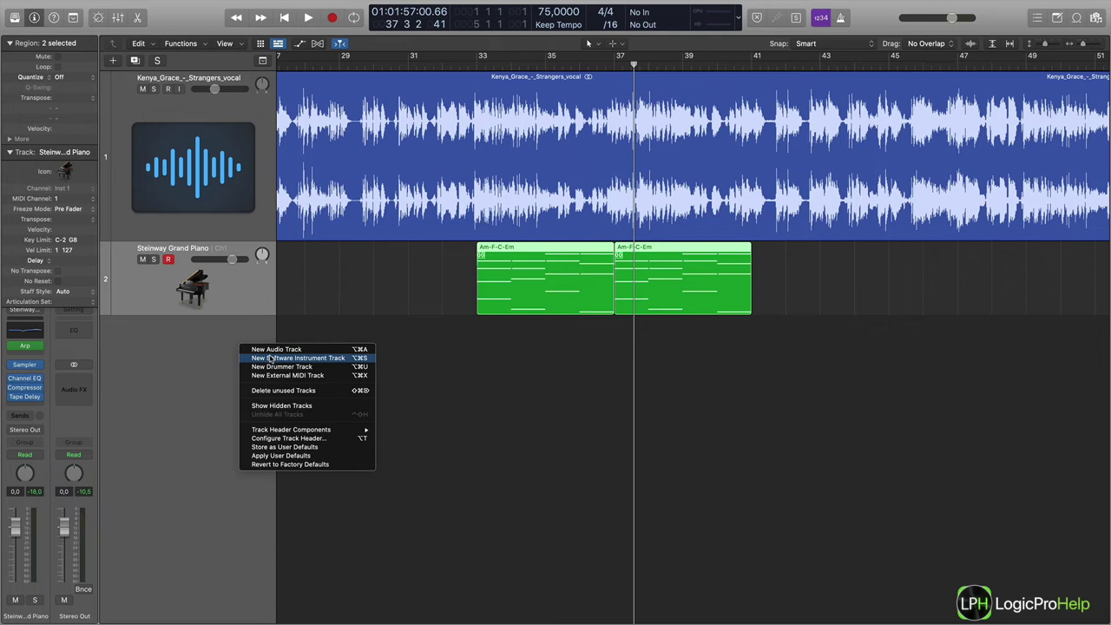
pyautogui.click(272, 358)
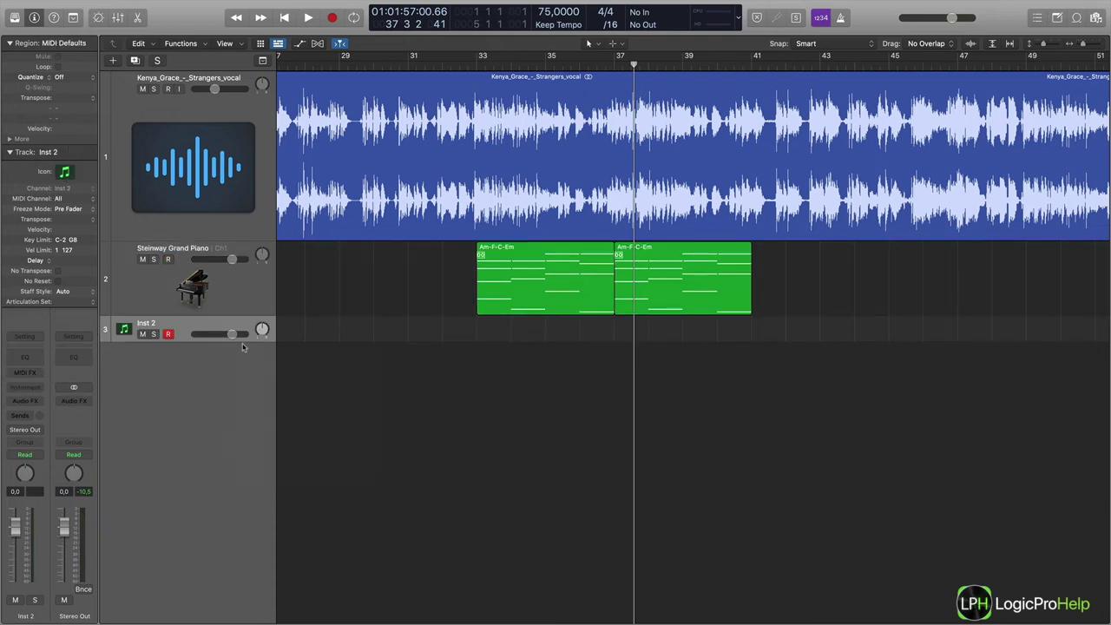
pyautogui.click(34, 388)
pyautogui.moveTo(39, 415)
pyautogui.click(155, 415)
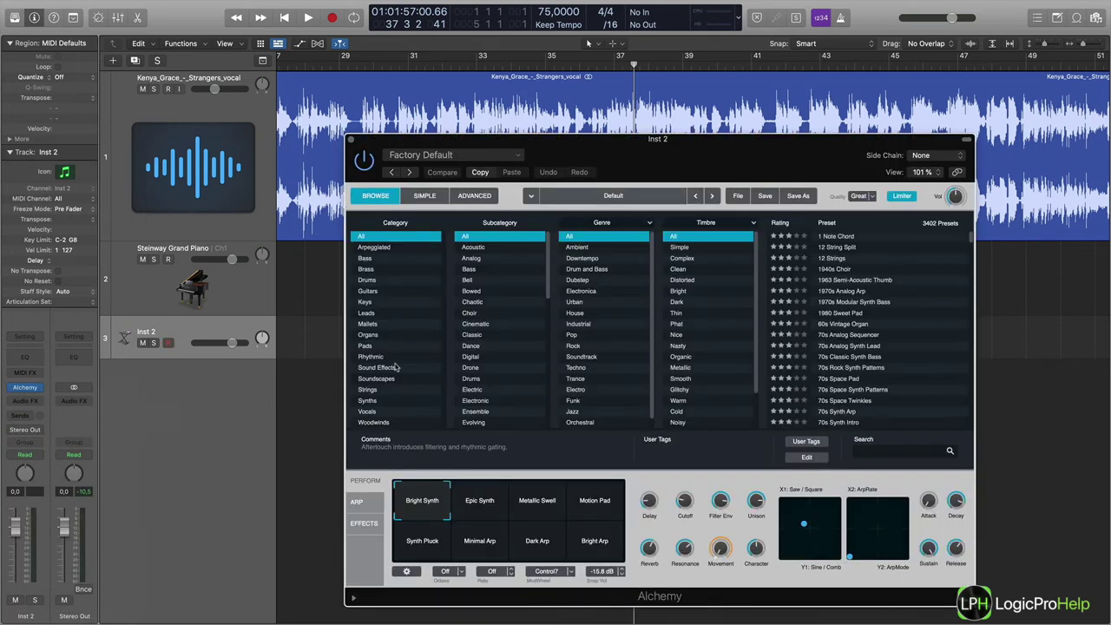
pyautogui.click(363, 348)
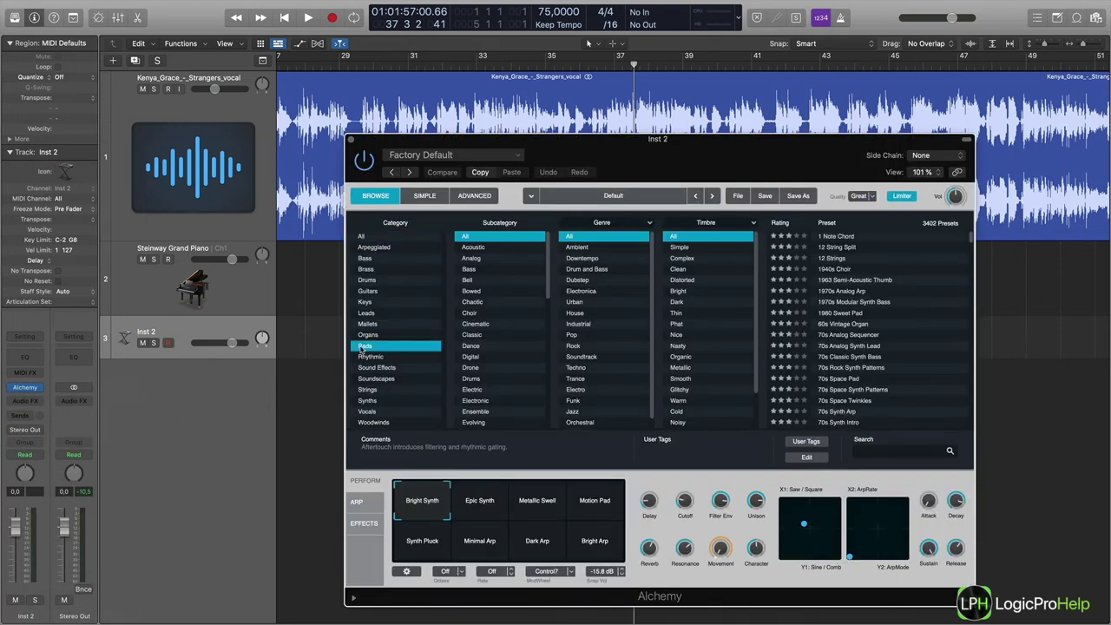
pyautogui.click(350, 139)
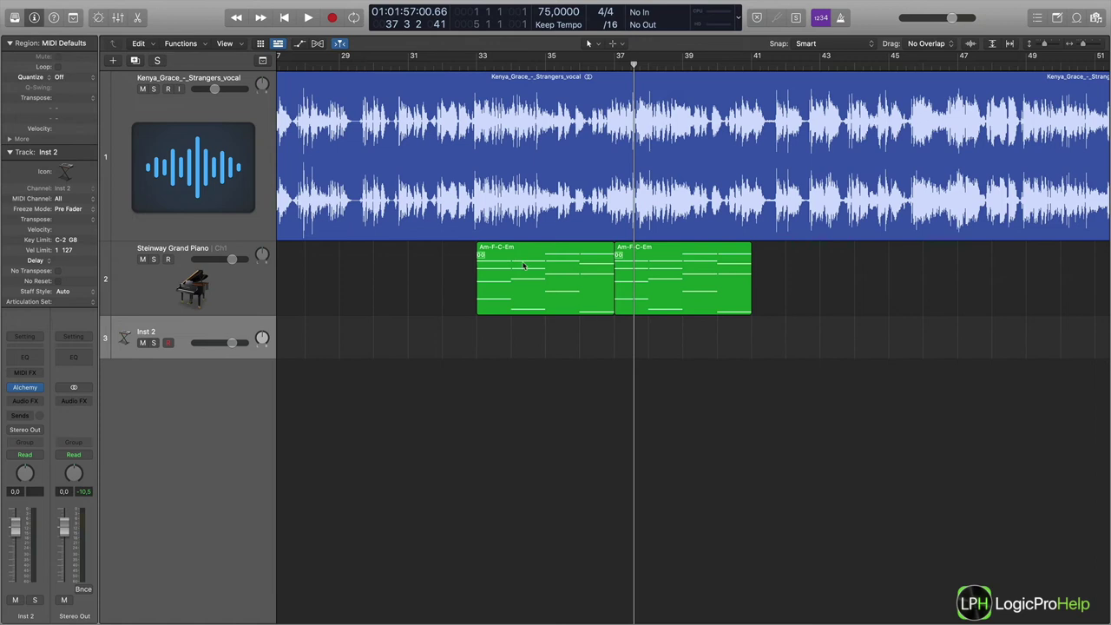
# Step: Examine the bass notes of both Am-F-C-Em regions in the Piano Roll and audition the one in bar 33
pyautogui.click(259, 293)
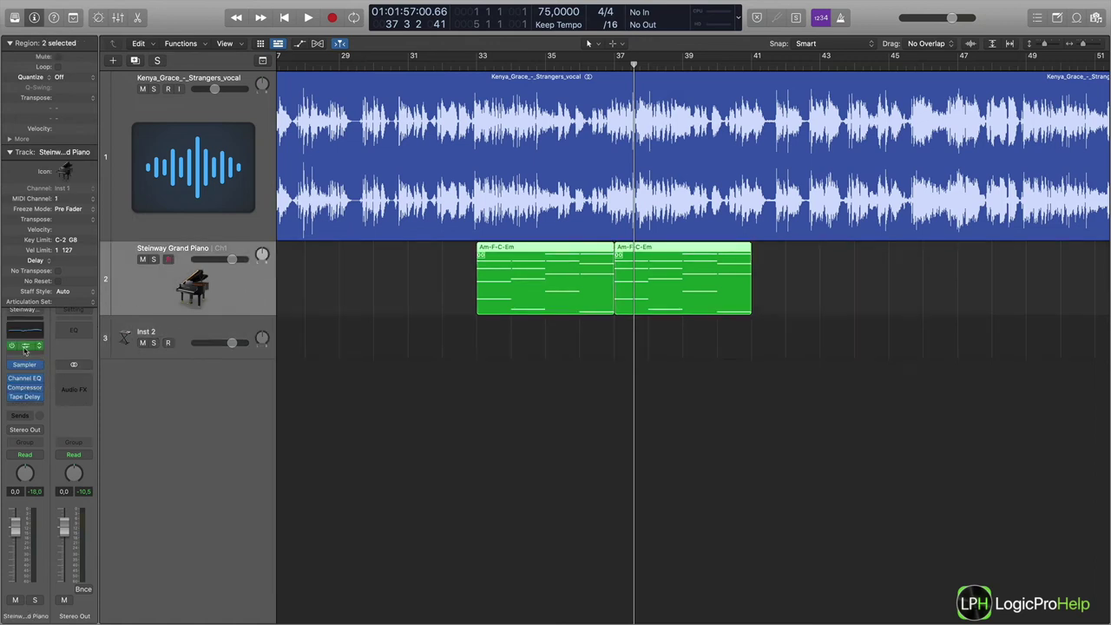
pyautogui.doubleClick(494, 251)
pyautogui.scroll(-5, 506, 367)
pyautogui.hscroll(-5, 502, 371)
pyautogui.hscroll(-6, 460, 382)
pyautogui.press('super+Left')
pyautogui.press('super+Left')
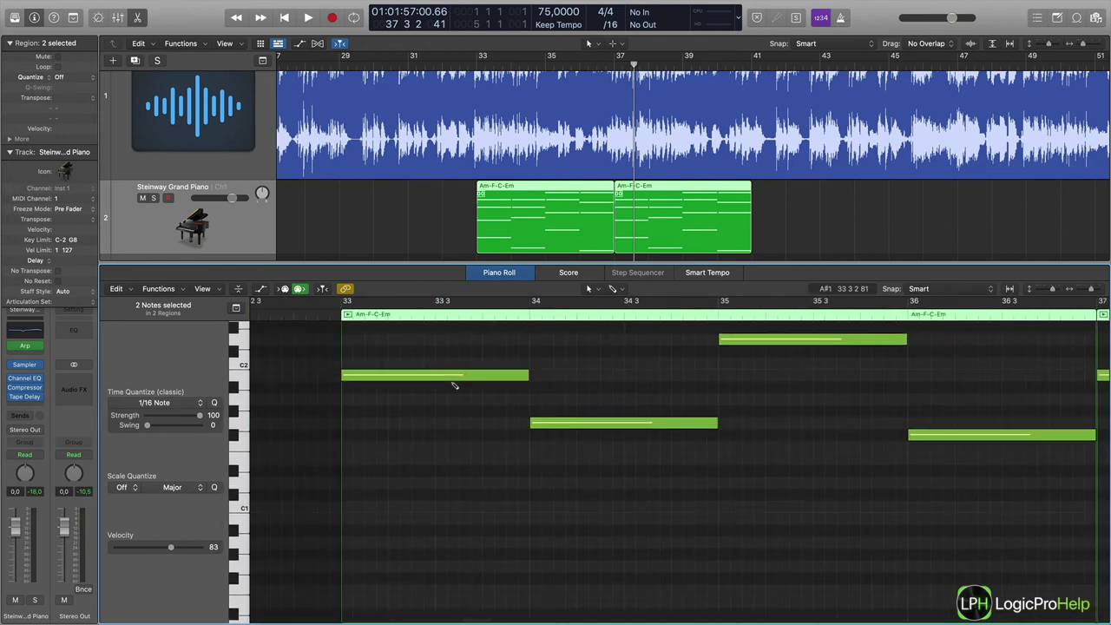
pyautogui.scroll(1, 512, 395)
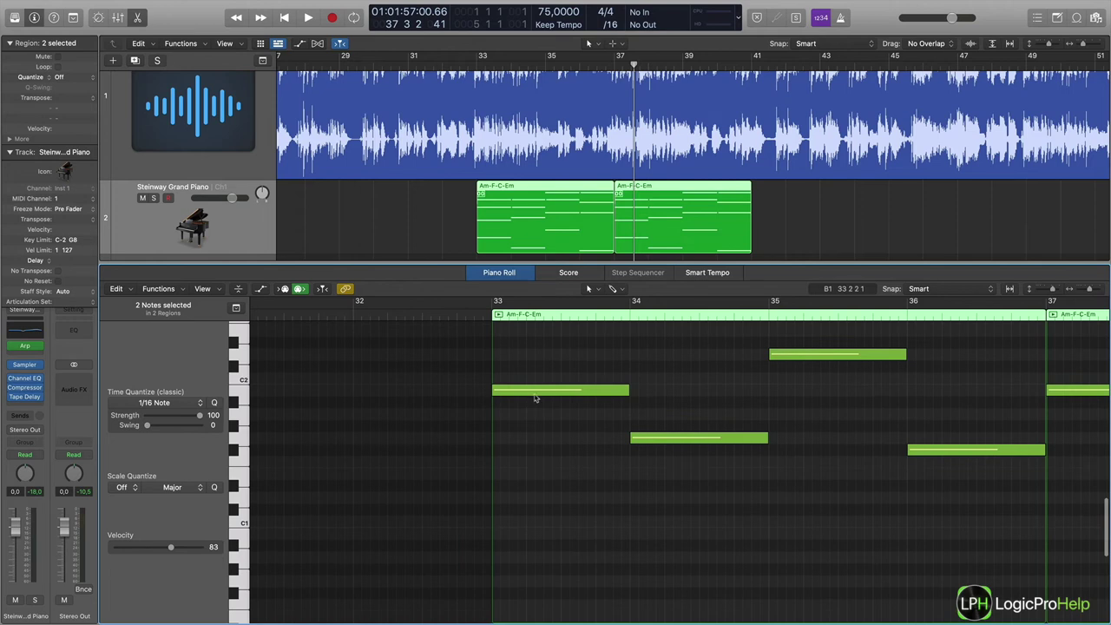
pyautogui.hscroll(4, 533, 399)
pyautogui.click(494, 390)
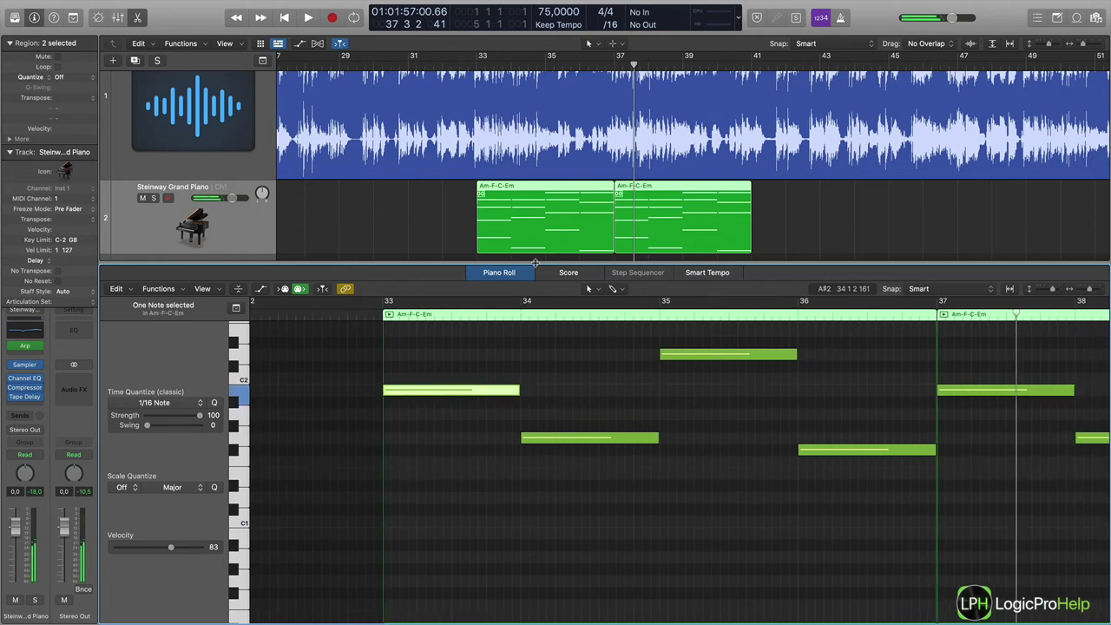
pyautogui.press('p')
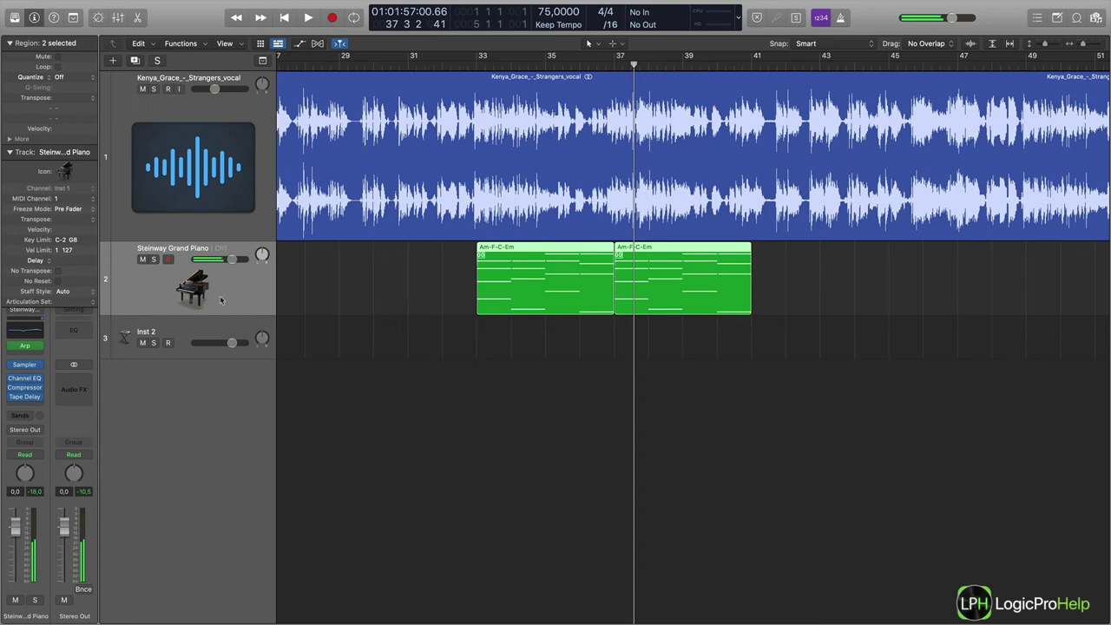
# Step: Bypass the piano's Arpeggiator and shorten all notes of the first Am-F-C-Em region to short stabs at each bar's start
pyautogui.click(10, 346)
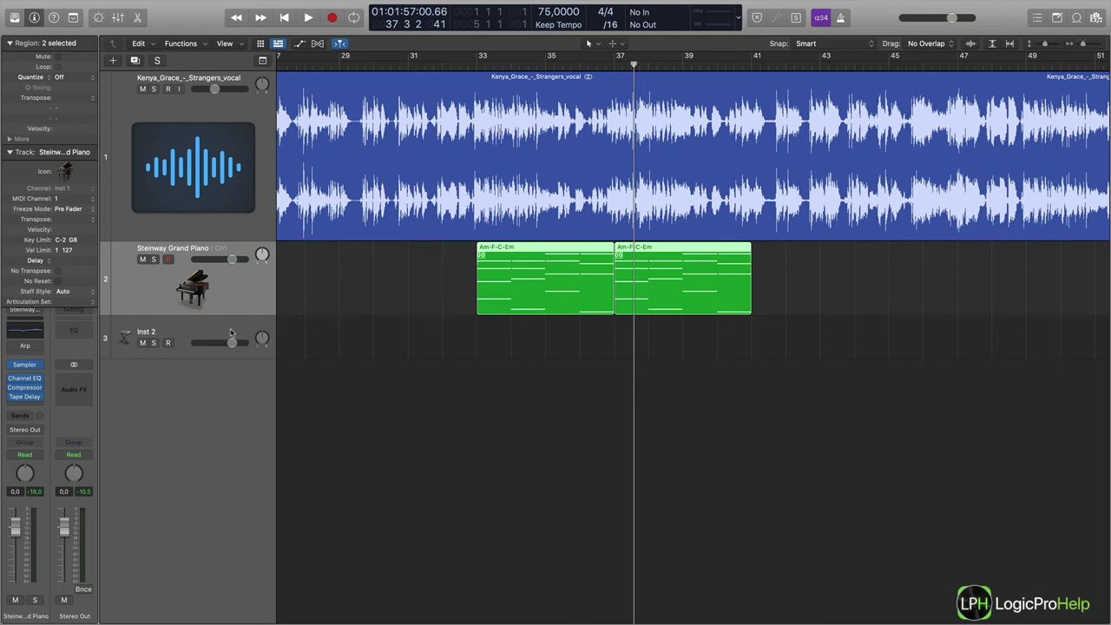
pyautogui.click(507, 276)
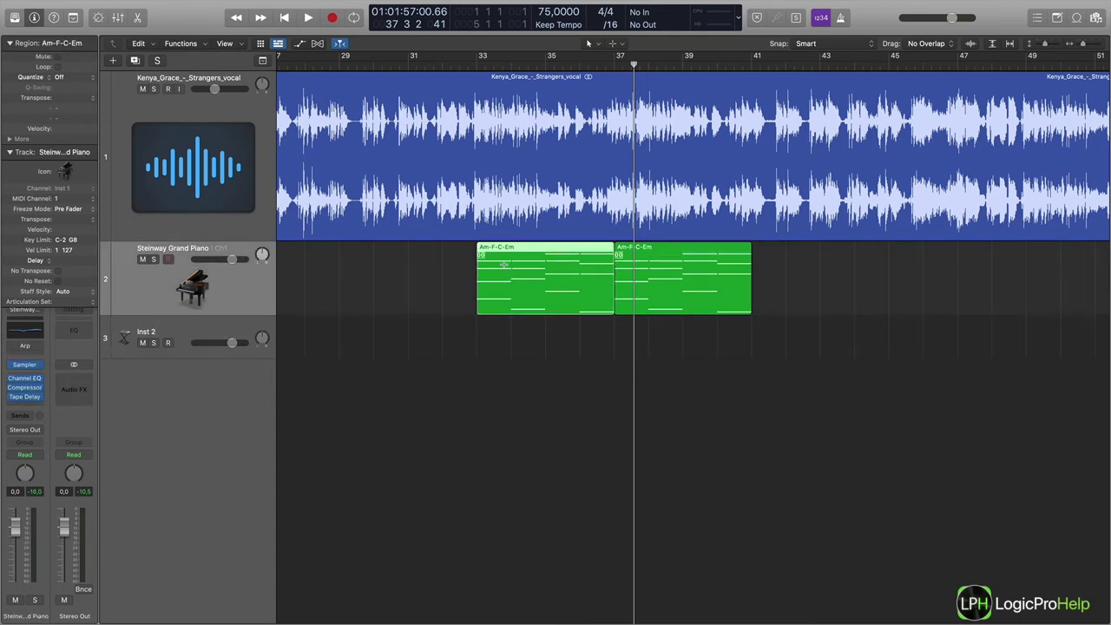
pyautogui.doubleClick(507, 248)
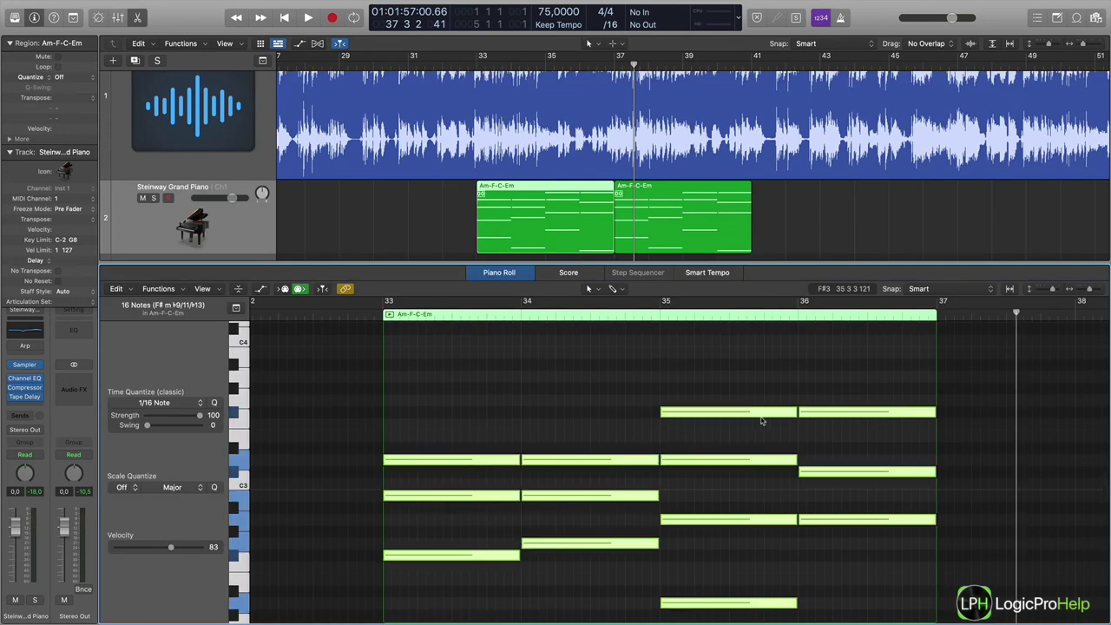
pyautogui.moveTo(794, 413); pyautogui.dragTo(682, 421)
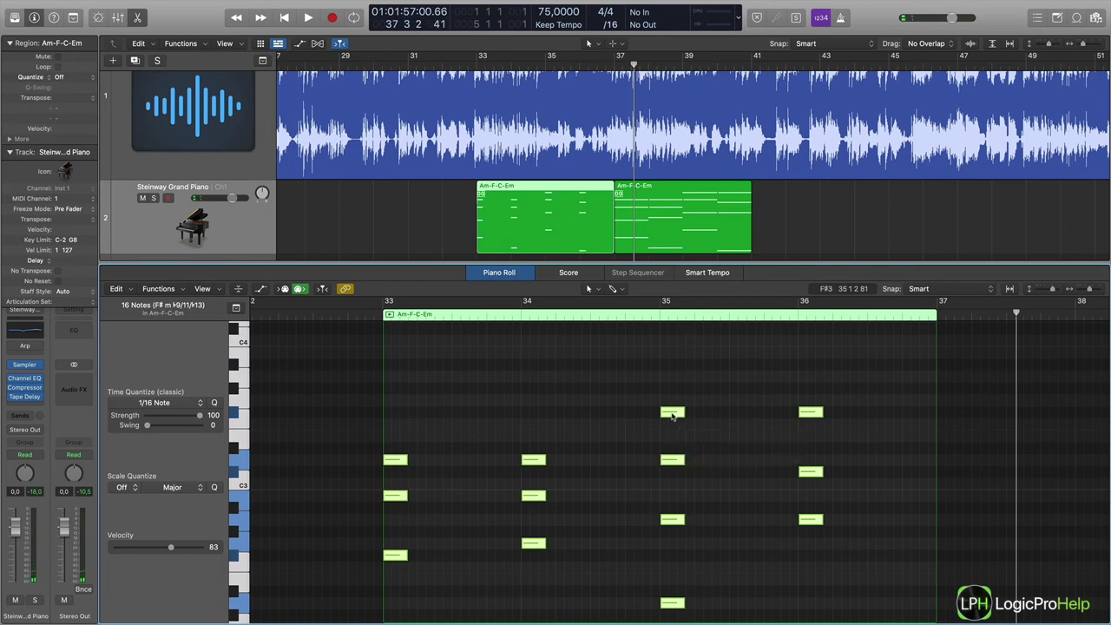
# Step: Repeat the short chord stabs to fill each bar of the first Am-F-C-Em region, then play the rhythm through in the Piano Roll
pyautogui.press('super+r')
pyautogui.hotkey('shift', 'space')
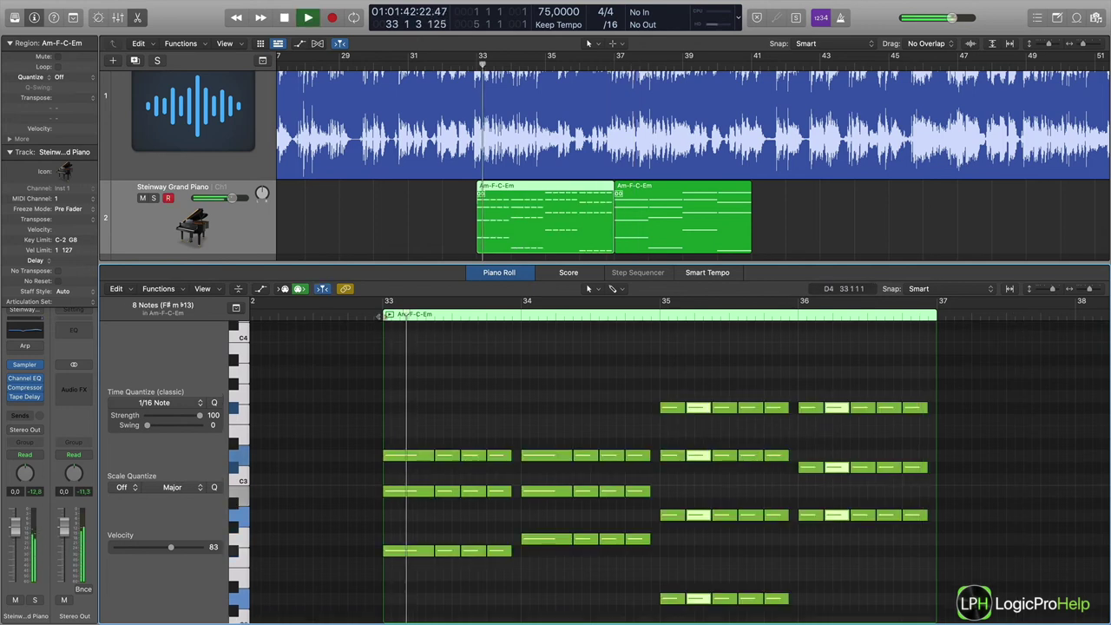
pyautogui.scroll(-2, 495, 382)
pyautogui.scroll(-2, 495, 382)
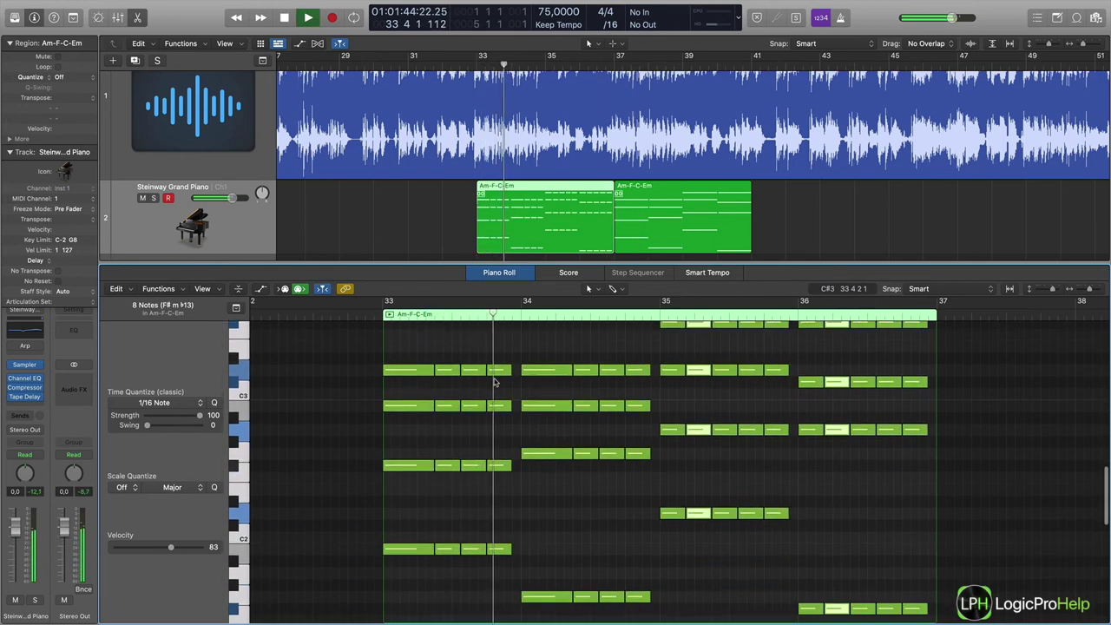
pyautogui.scroll(2, 495, 382)
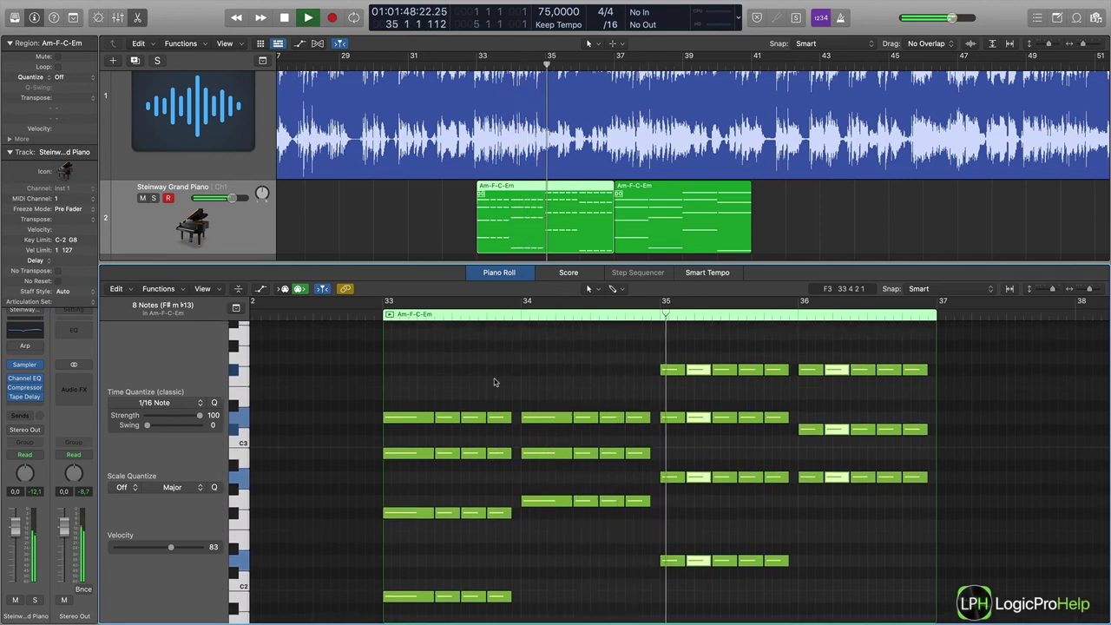
pyautogui.scroll(1, 494, 382)
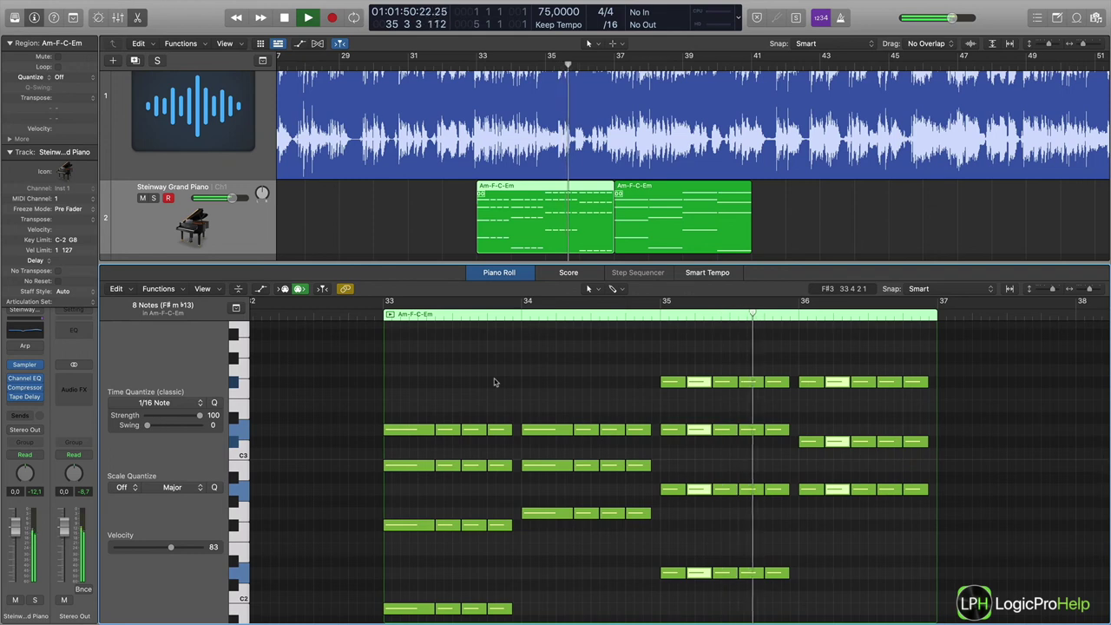
pyautogui.scroll(1, 495, 382)
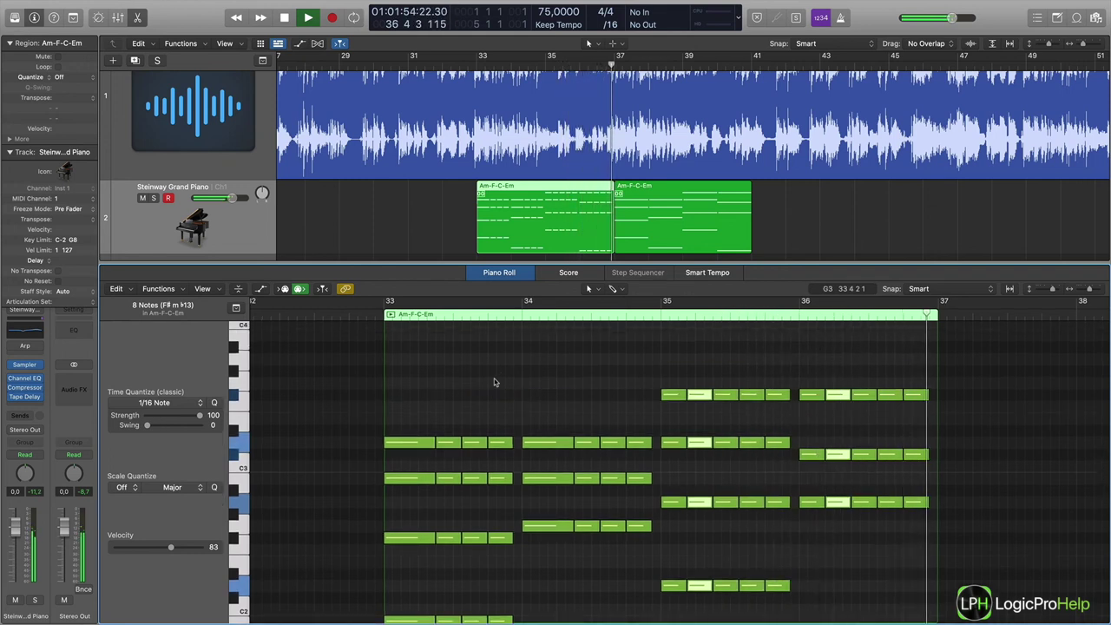
pyautogui.press('space')
pyautogui.press('p')
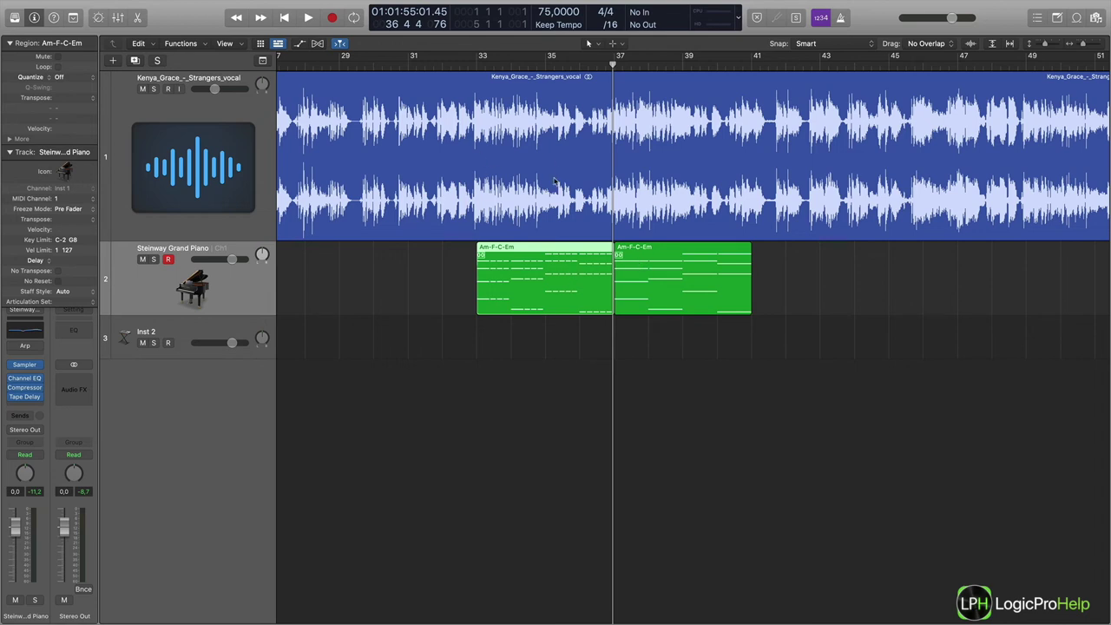
# Step: Set Scale Quantize to B Natural Minor for the first Am-F-C-Em region and select all its notes
pyautogui.doubleClick(560, 252)
pyautogui.click(136, 492)
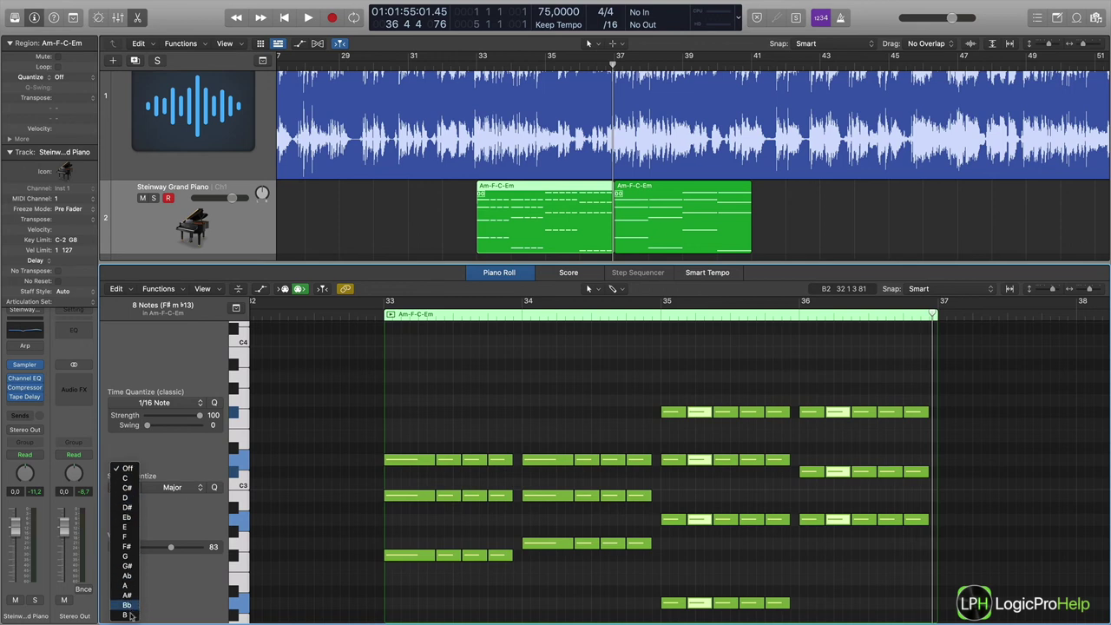
pyautogui.click(130, 615)
pyautogui.click(189, 490)
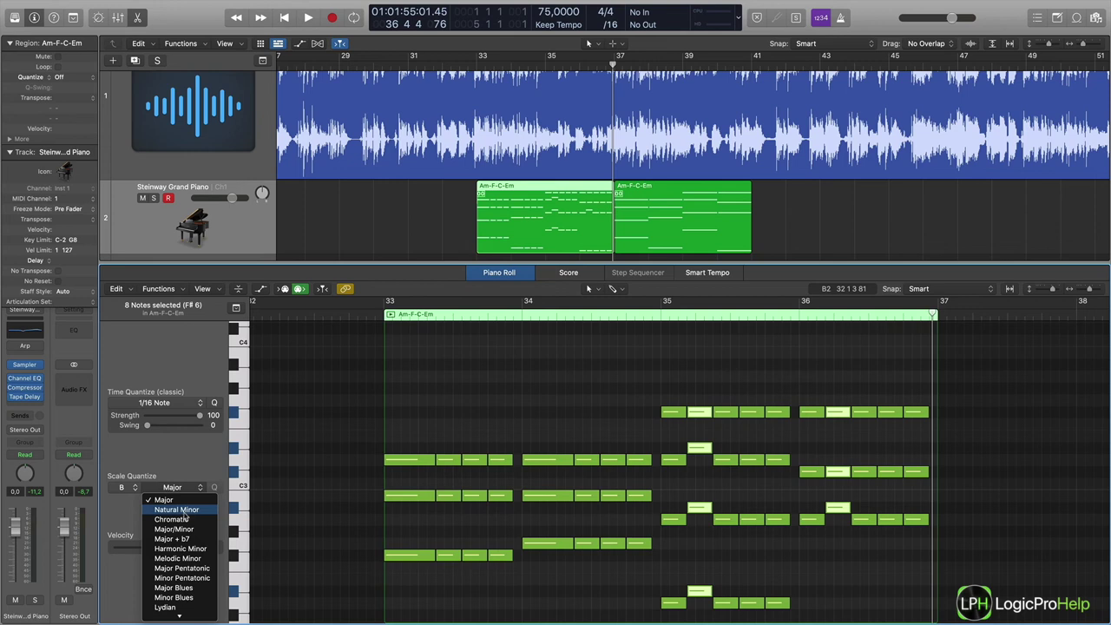
pyautogui.click(177, 509)
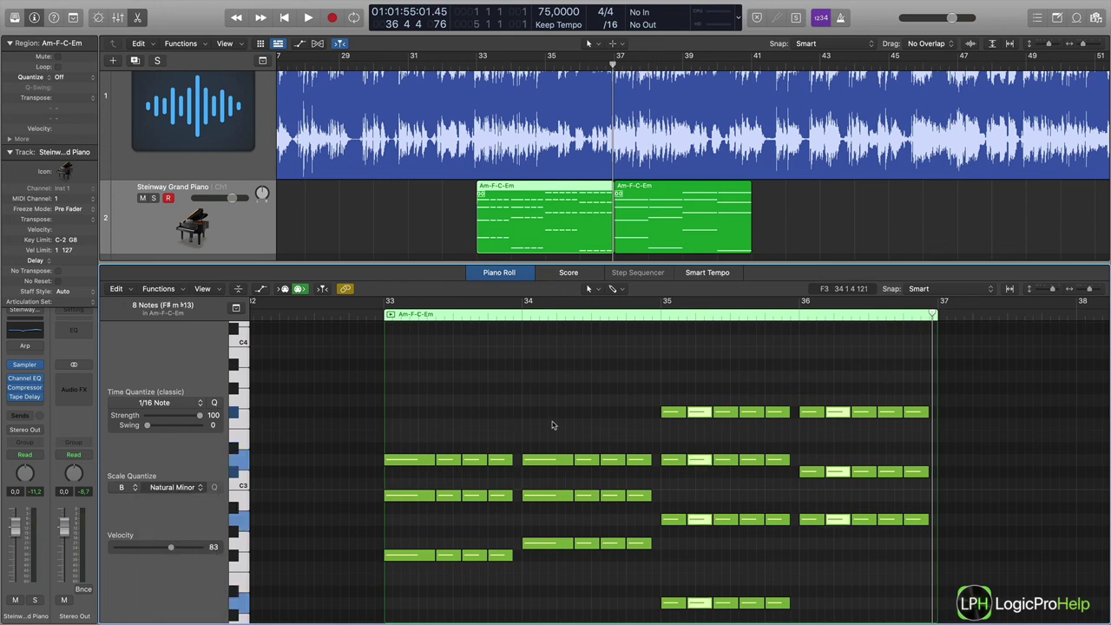
pyautogui.click(523, 423)
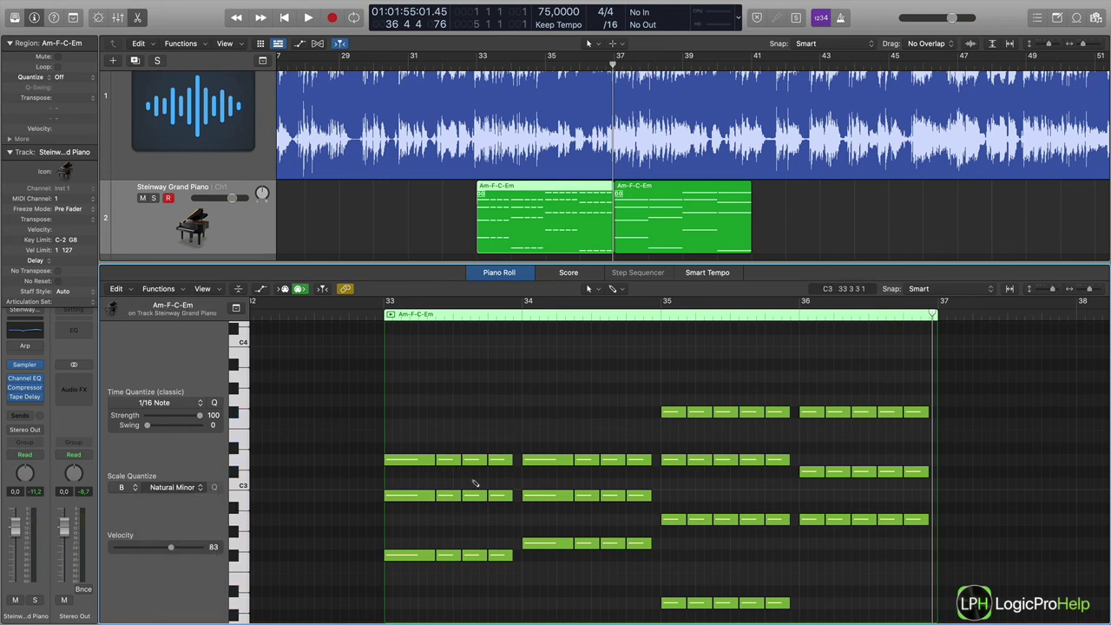
pyautogui.press('super+a')
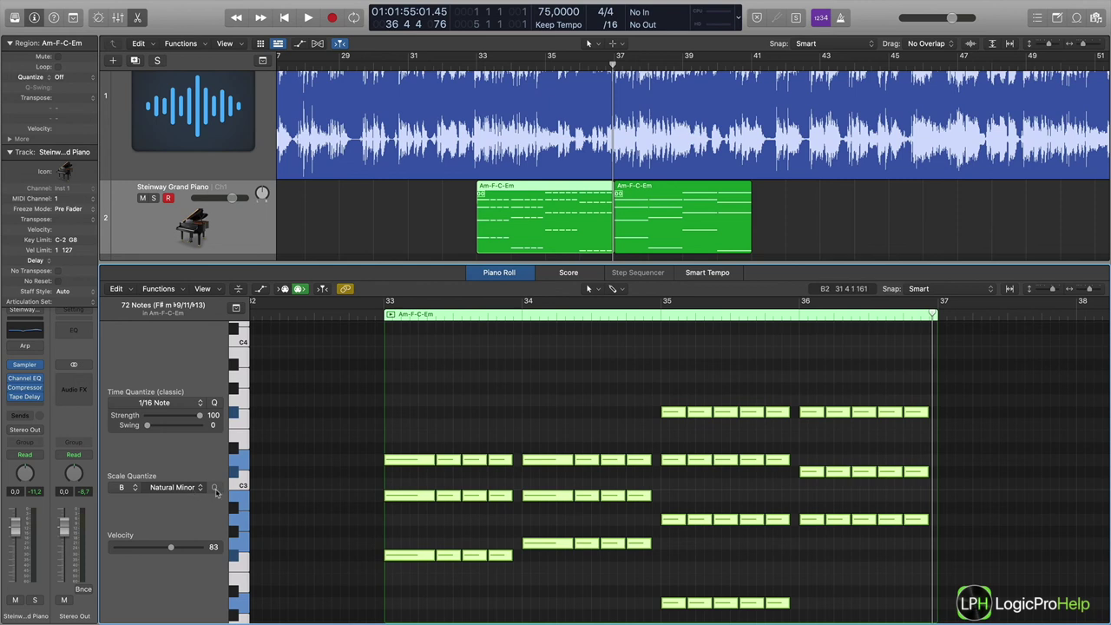
# Step: Raise the upper D3 note at the start of bar 33 to D#3 and scale-quantize all notes to B Natural Minor
pyautogui.click(406, 460)
pyautogui.moveTo(406, 460); pyautogui.dragTo(405, 453)
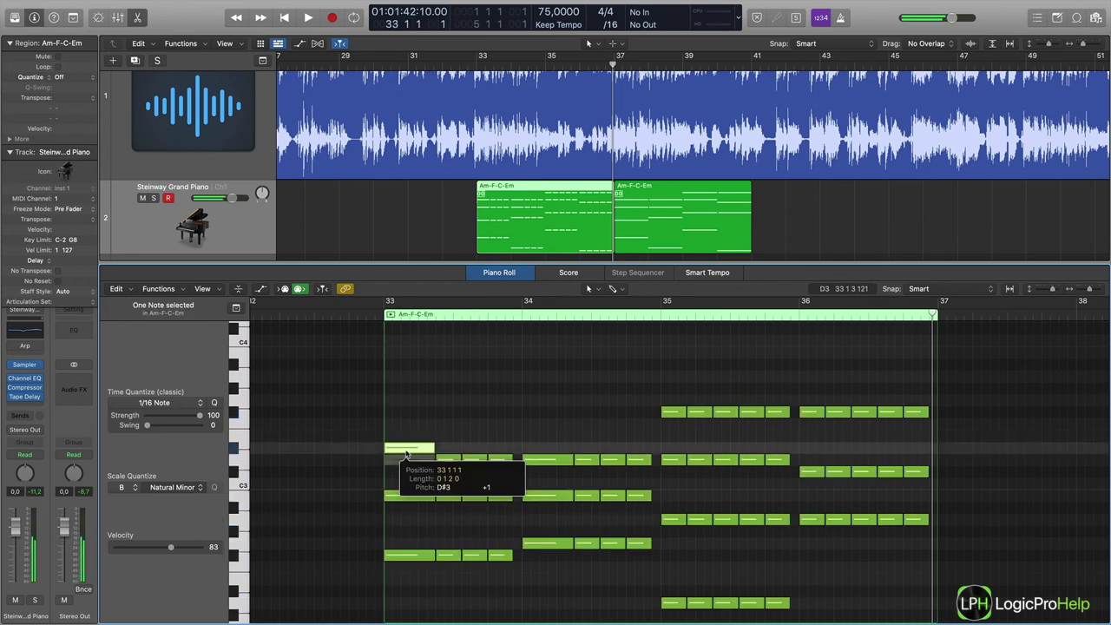
pyautogui.press('super+a')
pyautogui.click(216, 487)
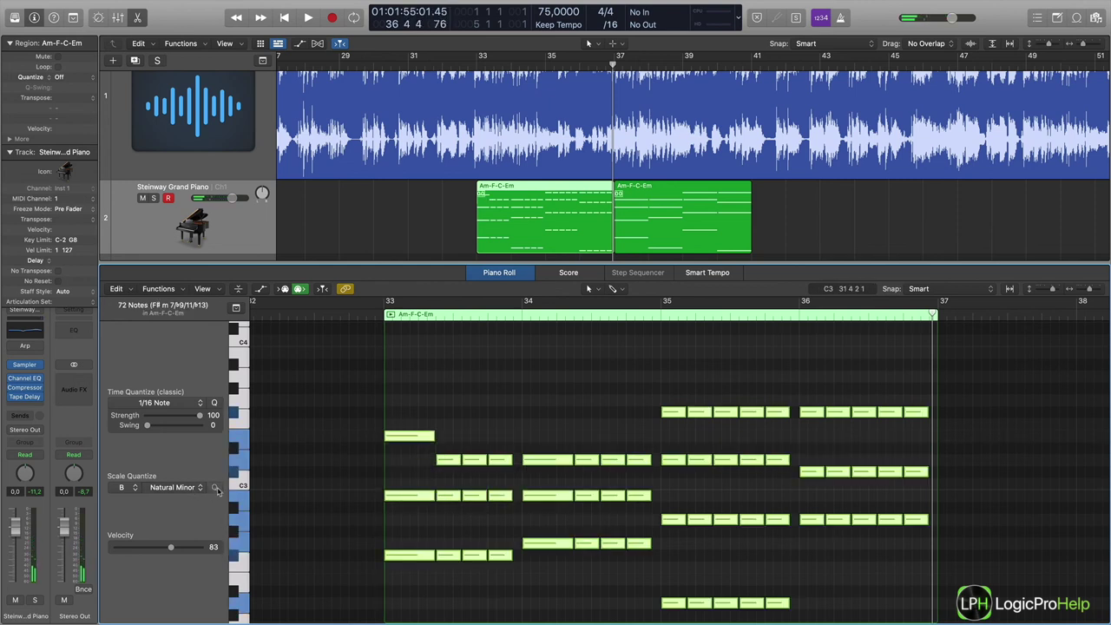
# Step: Move the raised first note of bar 33 back down to D3 and close the Piano Roll
pyautogui.click(404, 441)
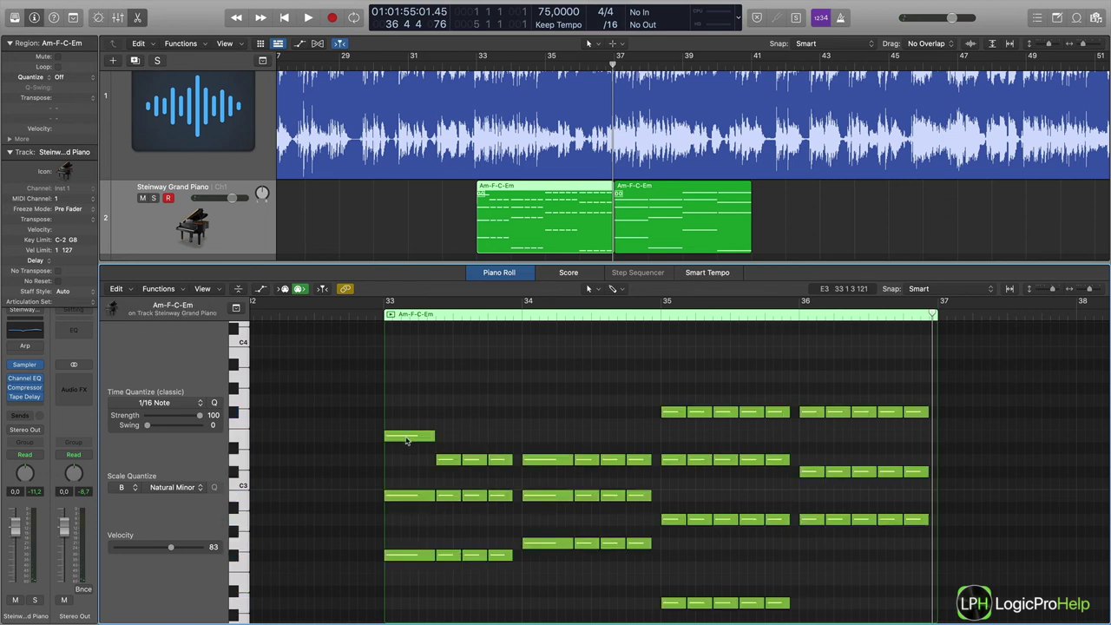
pyautogui.moveTo(412, 439); pyautogui.dragTo(413, 466)
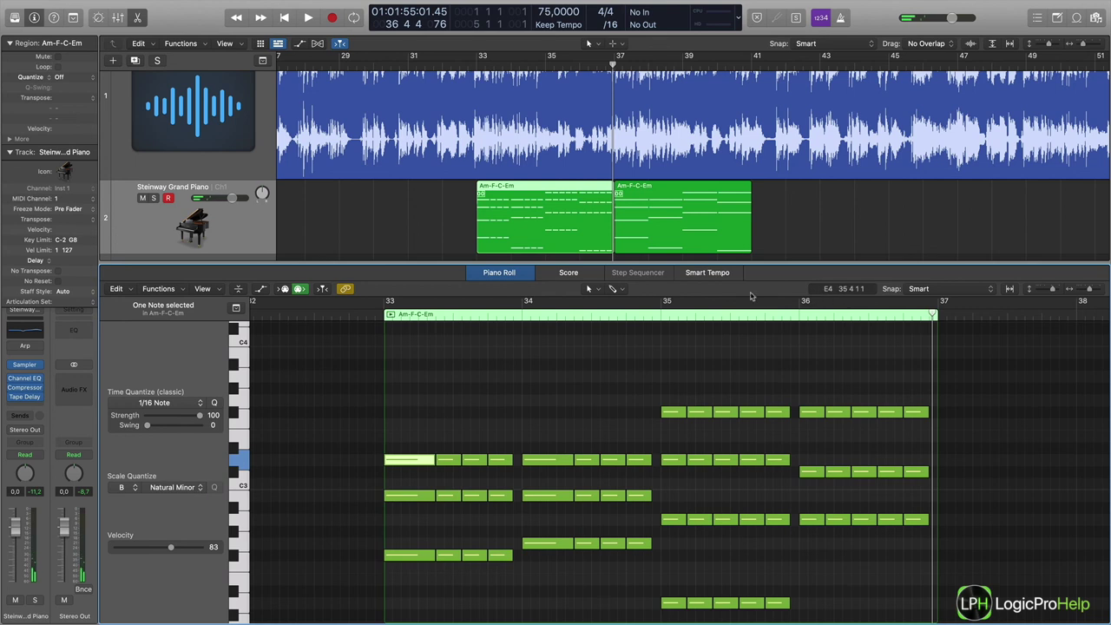
pyautogui.press('e')
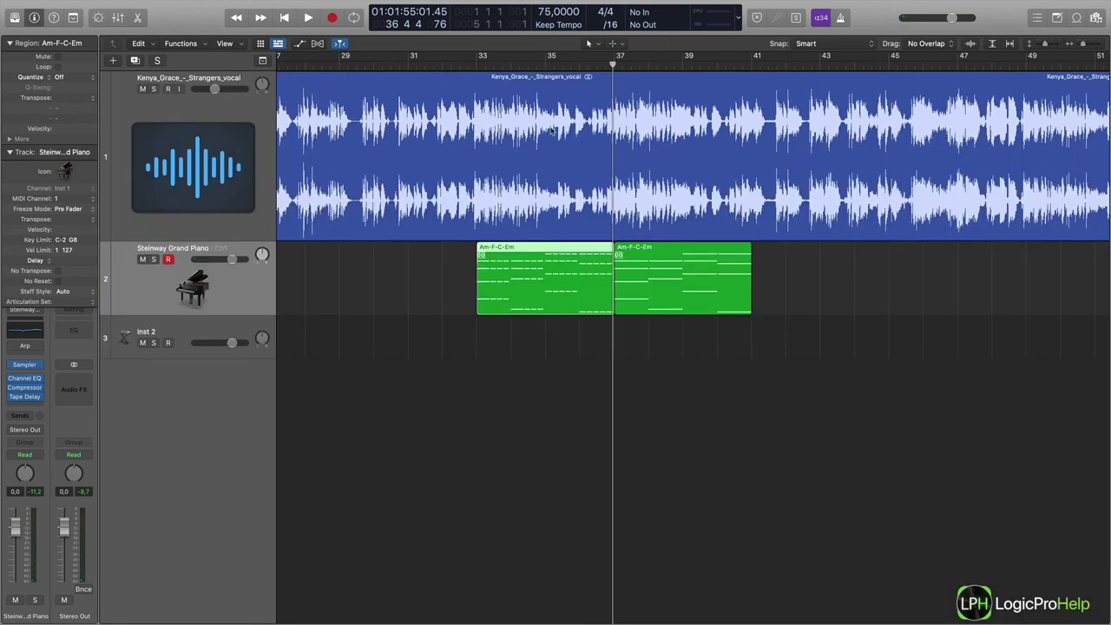
# Step: Place the playhead at bar 33 and transpose the vocal region by -2 semitones
pyautogui.click(477, 64)
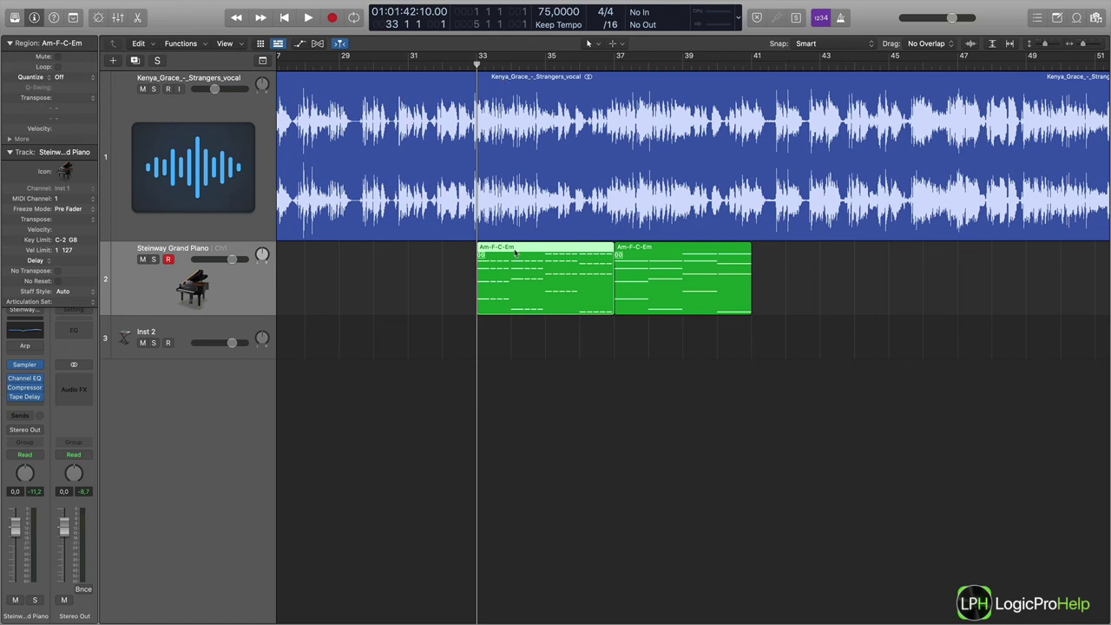
pyautogui.click(512, 83)
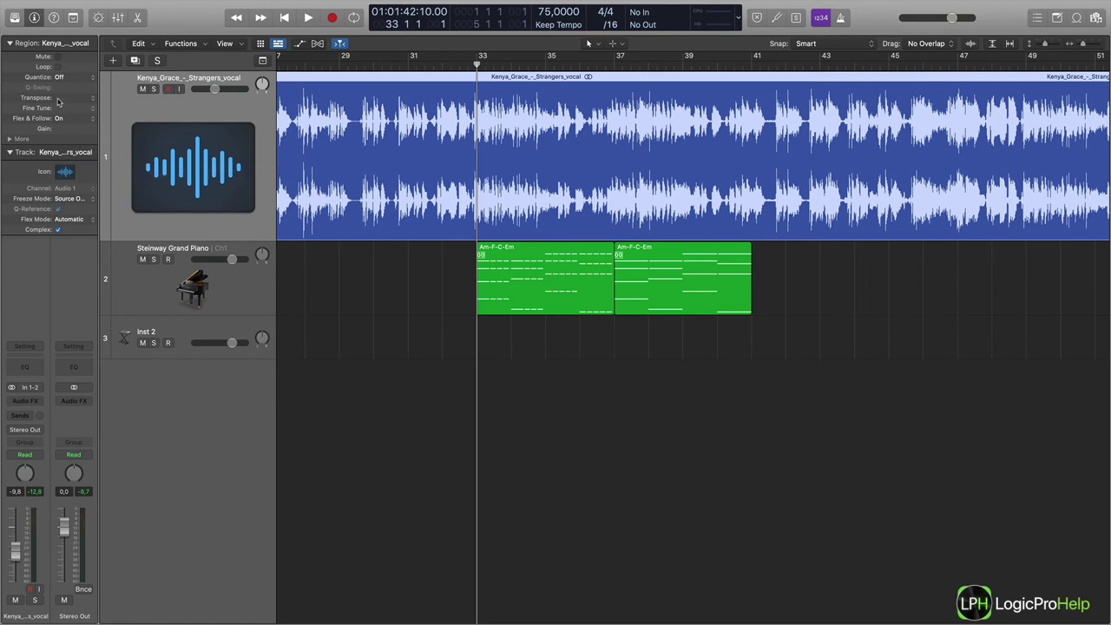
pyautogui.moveTo(58, 102); pyautogui.dragTo(59, 106)
# Step: Replace the stab-rhythm region at bar 33 with a copy of the sustained Am-F-C-Em region from bar 37
pyautogui.click(546, 260)
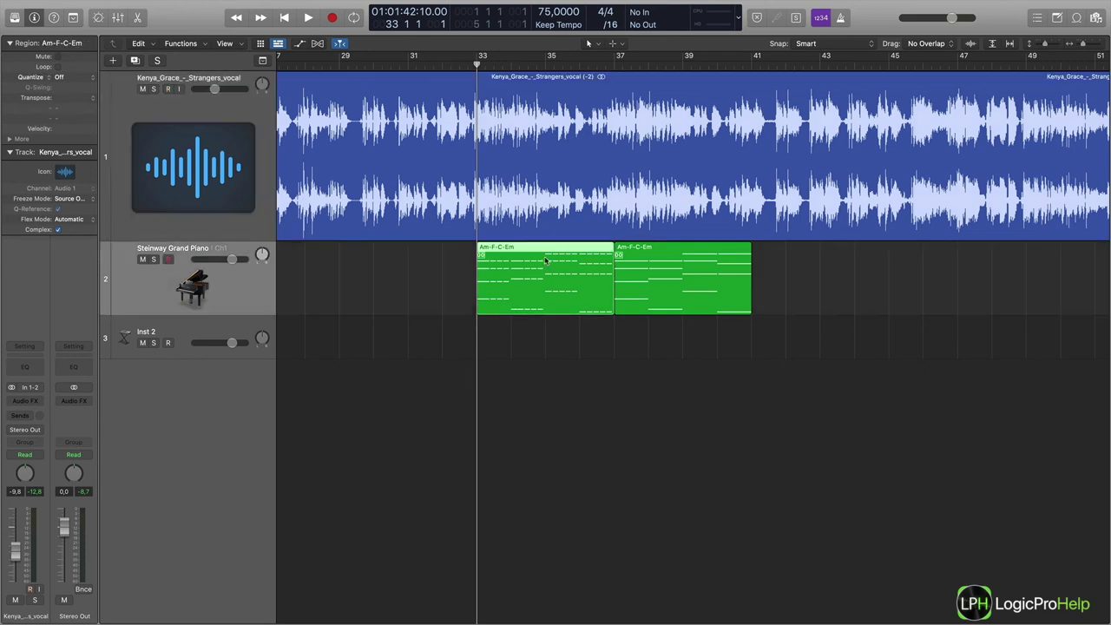
pyautogui.press('Delete')
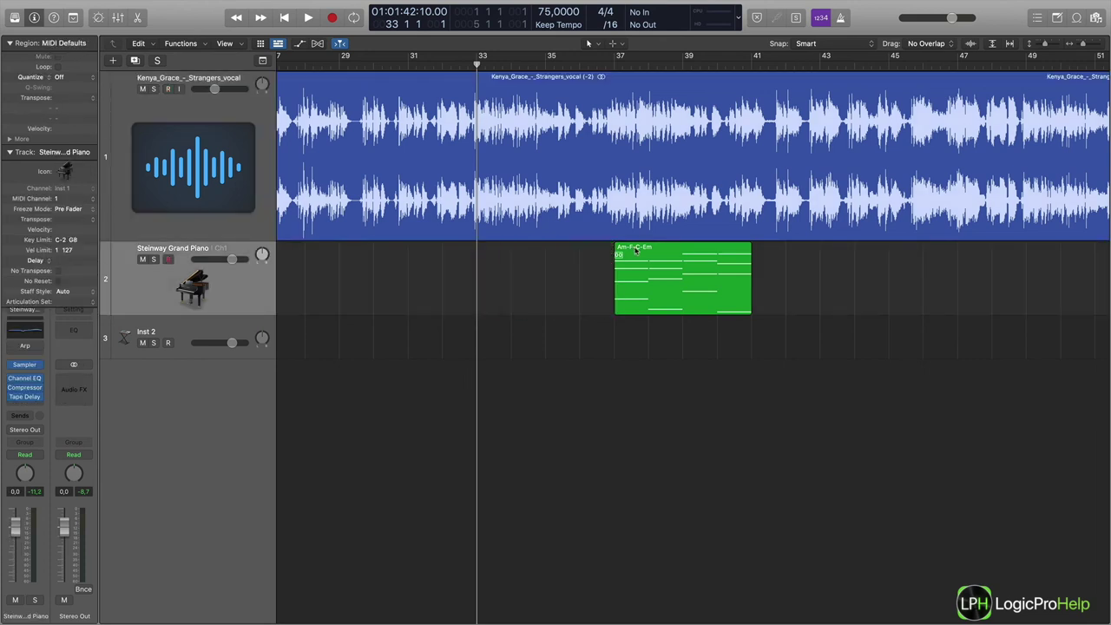
pyautogui.moveTo(635, 250); pyautogui.dragTo(510, 255)
# Step: Transpose all notes of the copied Am-F-C-Em region at bar 33 down two semitones in the Piano Roll and close it
pyautogui.doubleClick(510, 255)
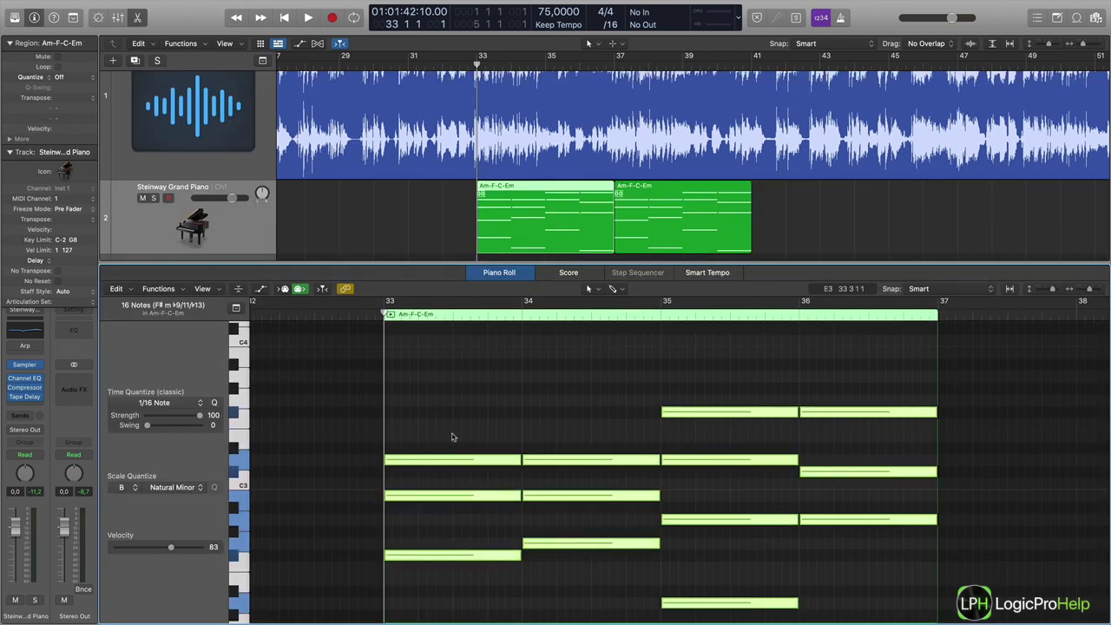
pyautogui.scroll(-5, 451, 437)
pyautogui.moveTo(434, 492); pyautogui.dragTo(432, 520)
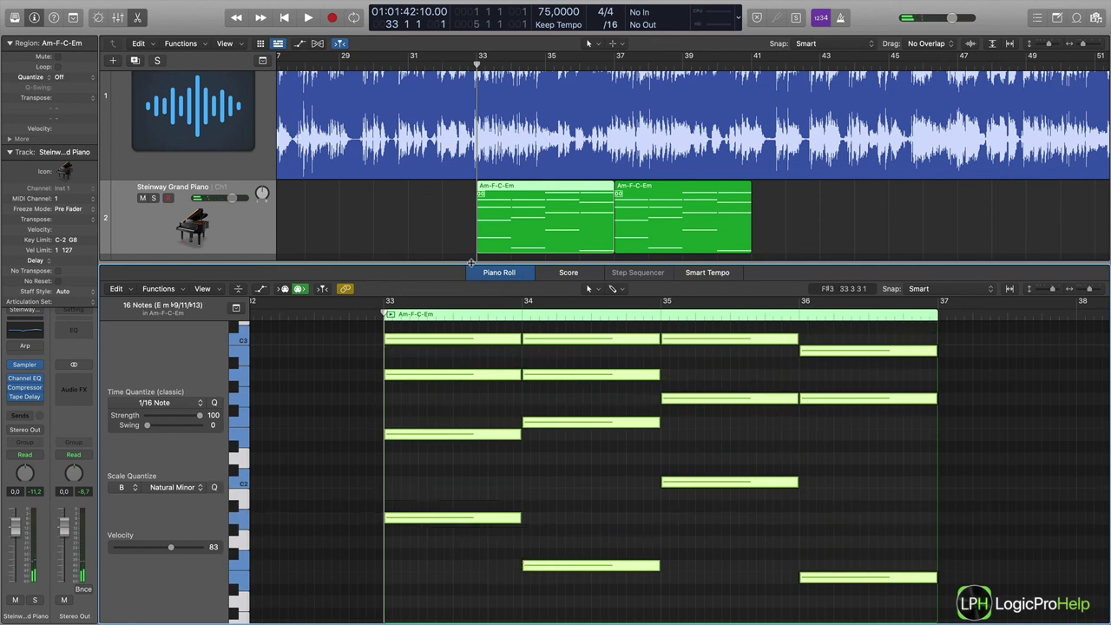
pyautogui.press('e')
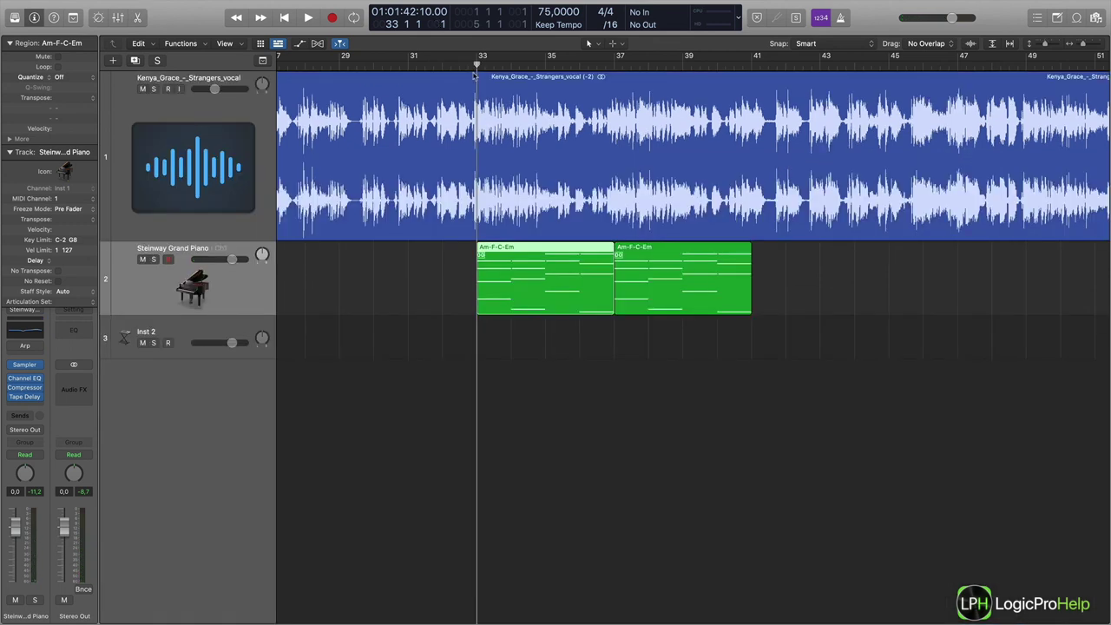
# Step: Audition the transposed vocal with both Am-F-C-Em piano regions from bar 33, stop playback and select the vocal region
pyautogui.press('space')
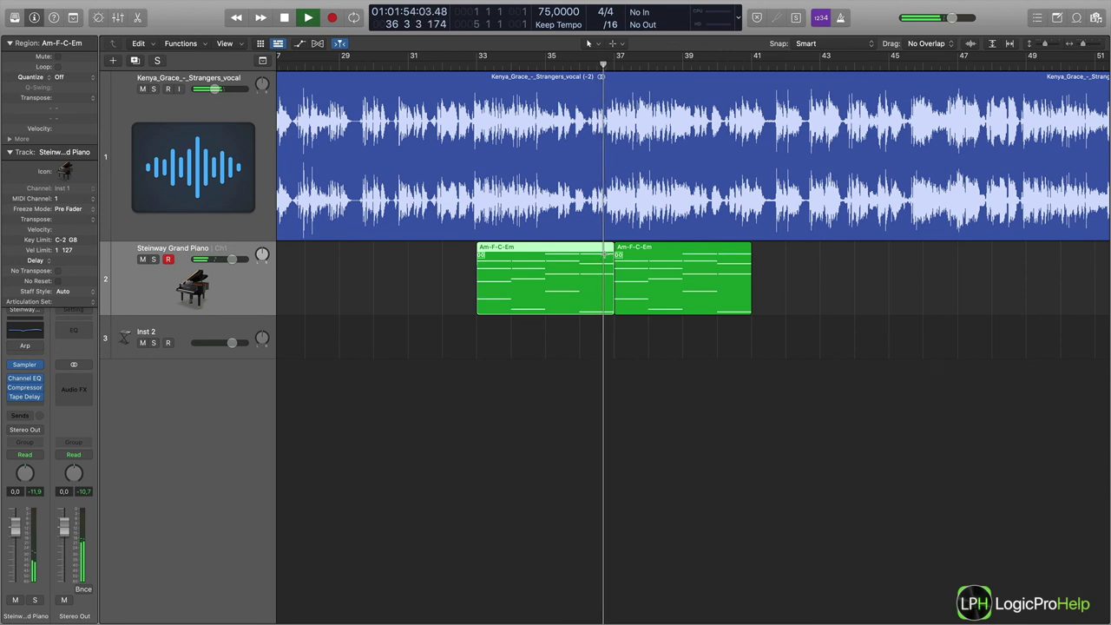
pyautogui.press('Right')
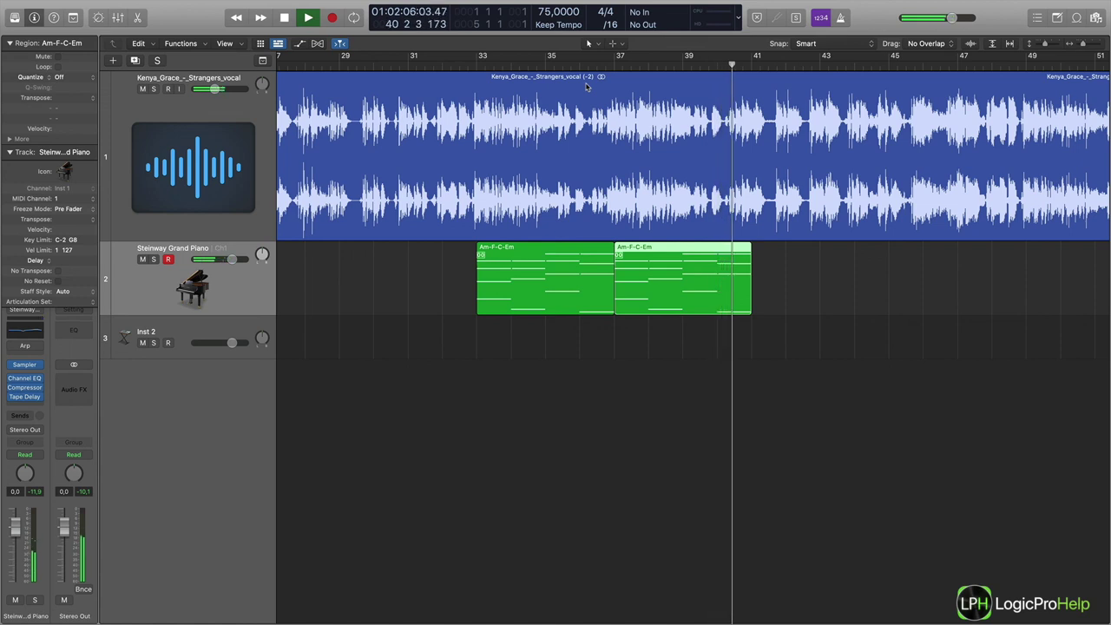
pyautogui.press('space')
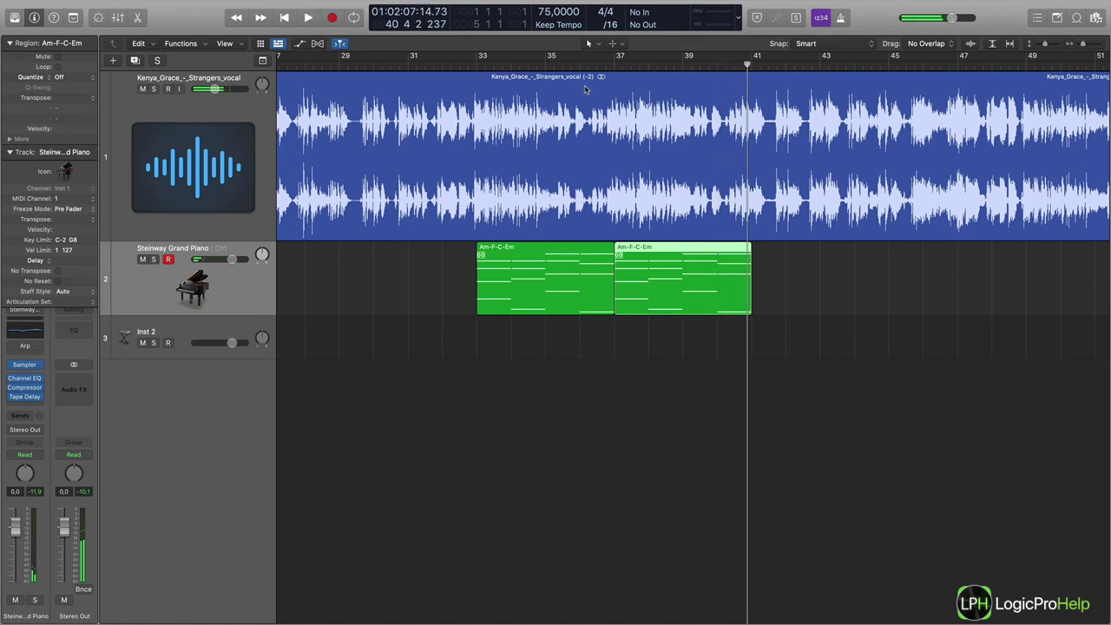
pyautogui.click(524, 96)
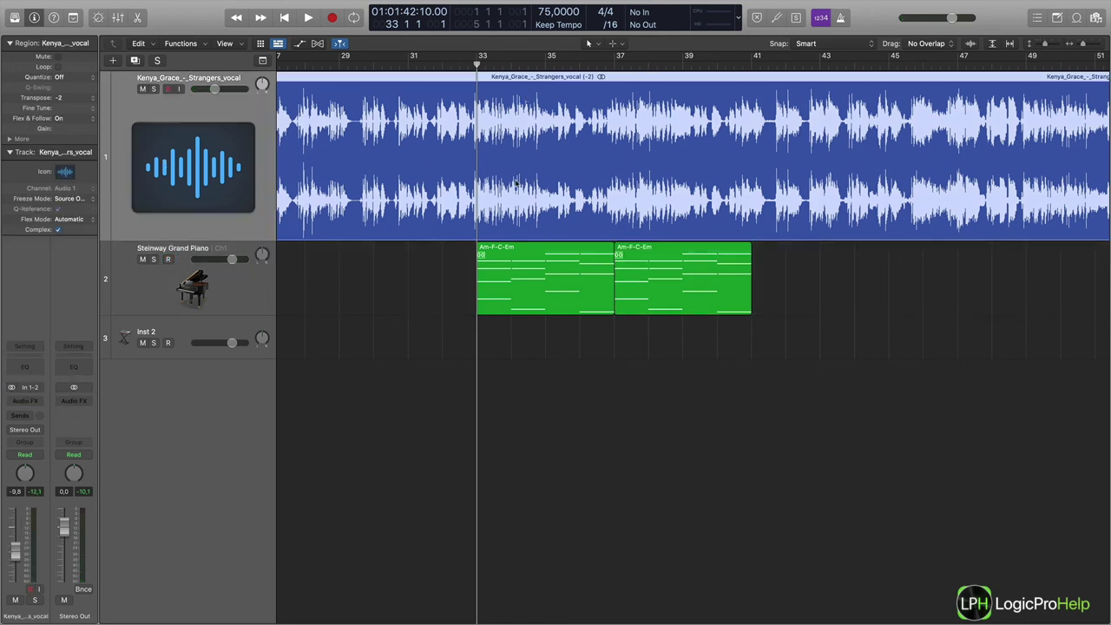